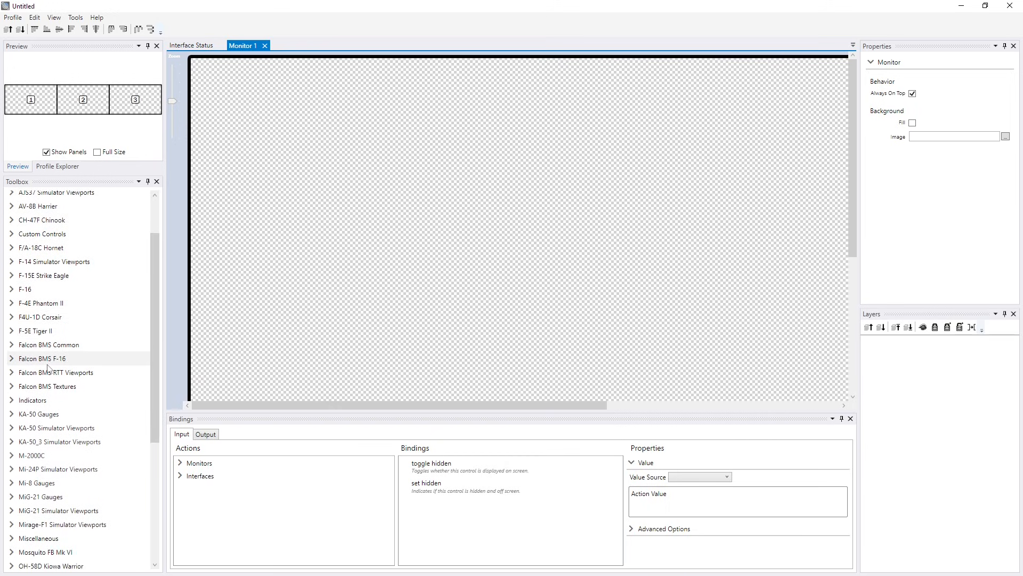
# - Expand the Falcon BMS Common controls in the toolbox and open the profile Falcon BMS CPD 4.37.hpf
pyautogui.click(11, 347)
pyautogui.click(12, 346)
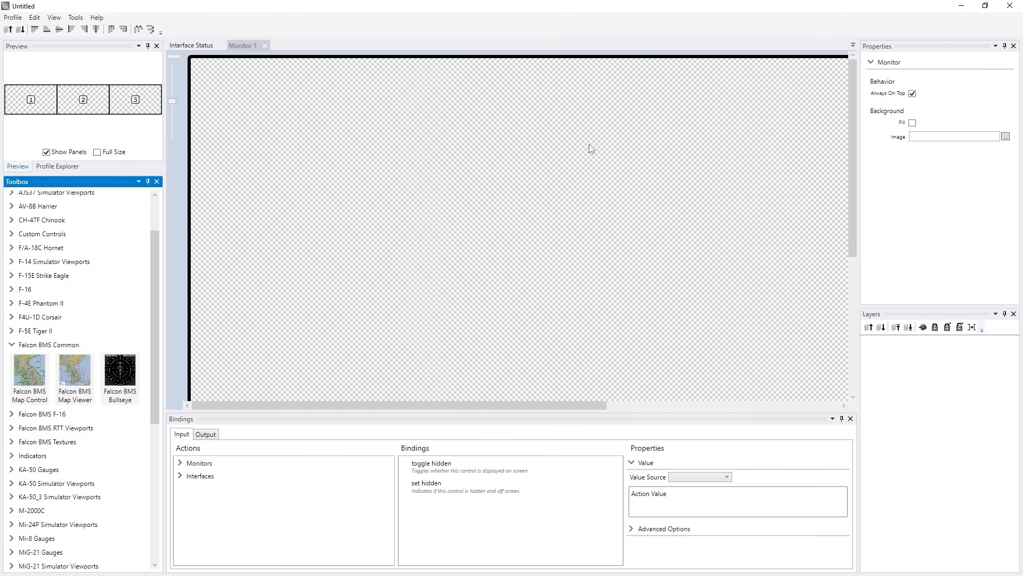
pyautogui.click(14, 18)
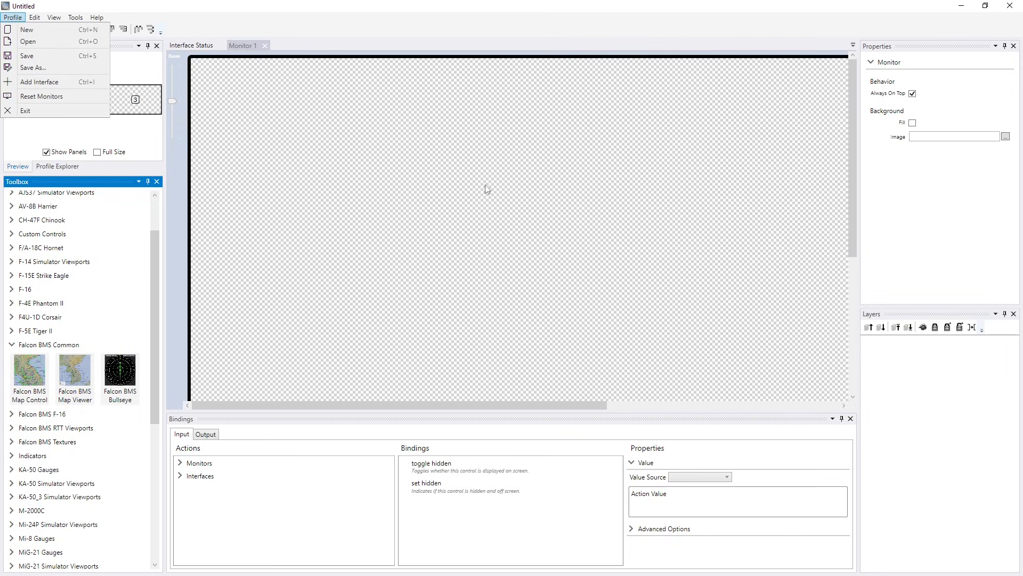
pyautogui.click(29, 42)
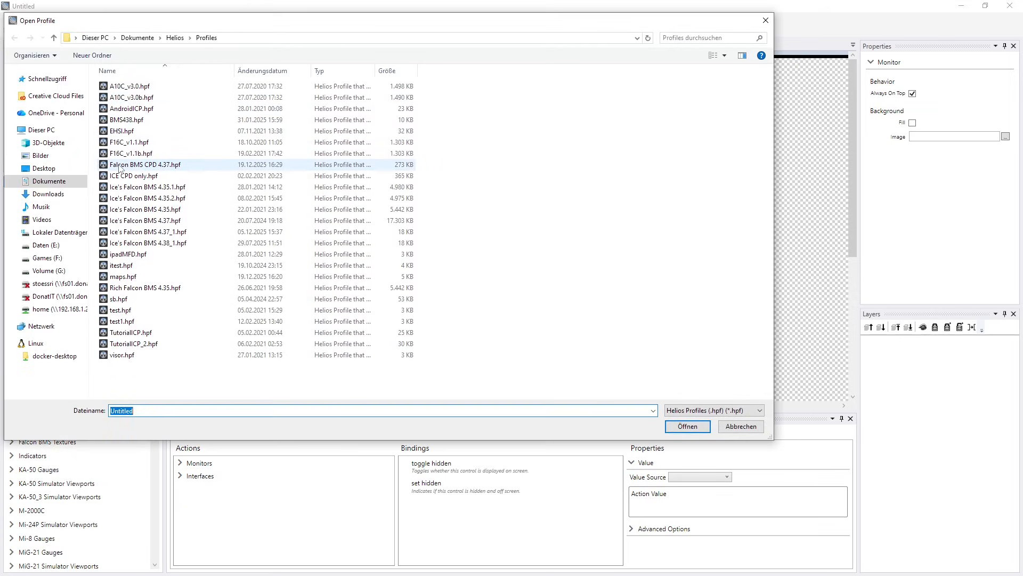
pyautogui.click(159, 169)
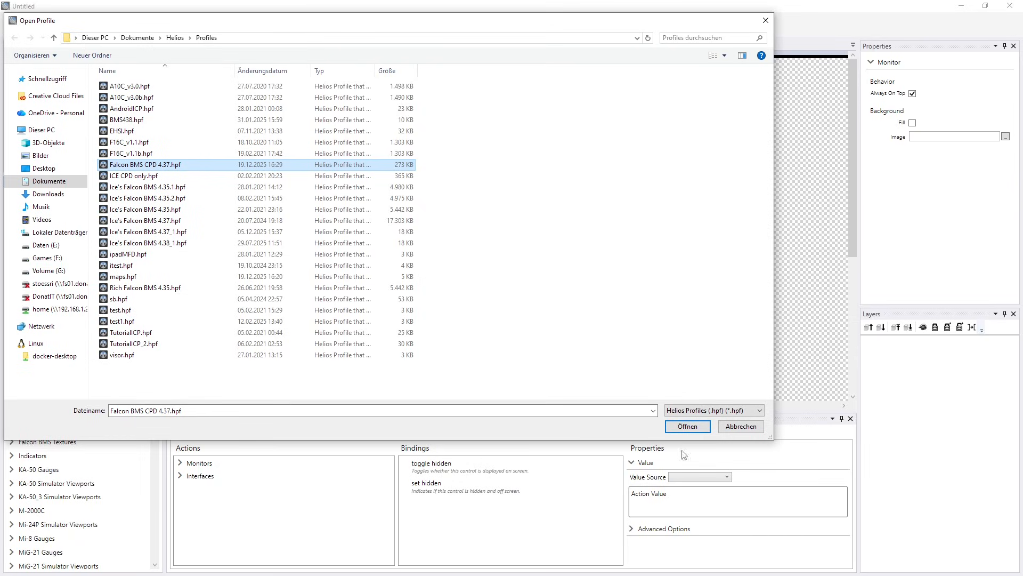
pyautogui.click(687, 426)
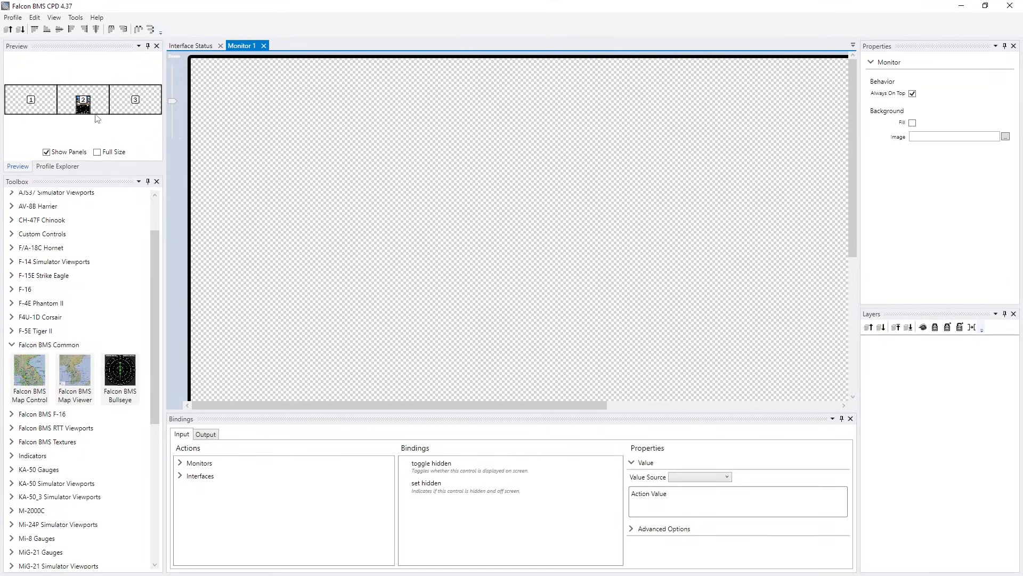
# - Enlarge the Profile Explorer and open Panel MAPS from Monitor 2's CENTER PEDESTAL DISPLAY for editing
pyautogui.click(58, 167)
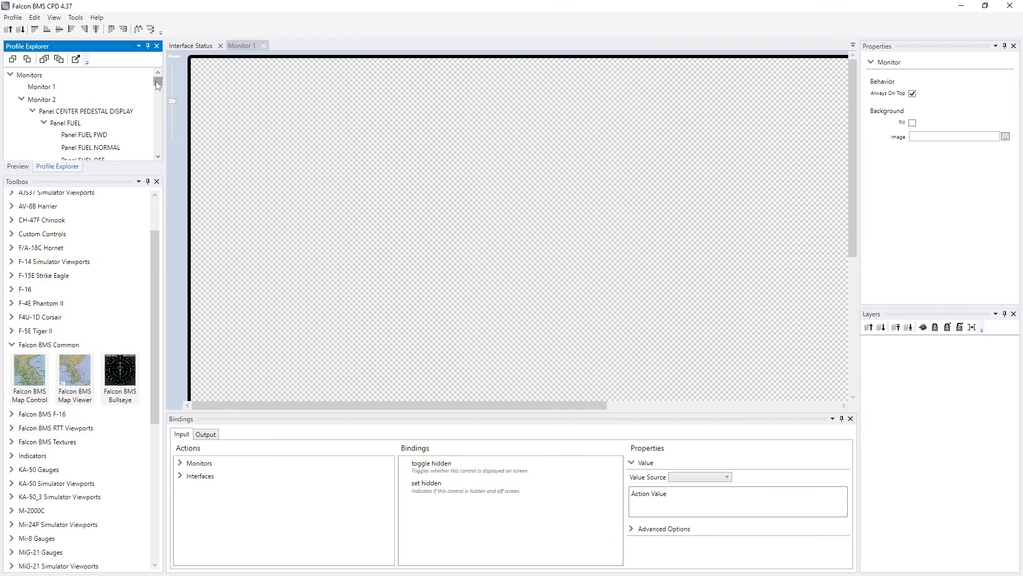
pyautogui.moveTo(156, 81)
pyautogui.mouseDown()
pyautogui.moveTo(156, 98)
pyautogui.moveTo(156, 81)
pyautogui.mouseUp()
pyautogui.moveTo(101, 176); pyautogui.dragTo(101, 291)
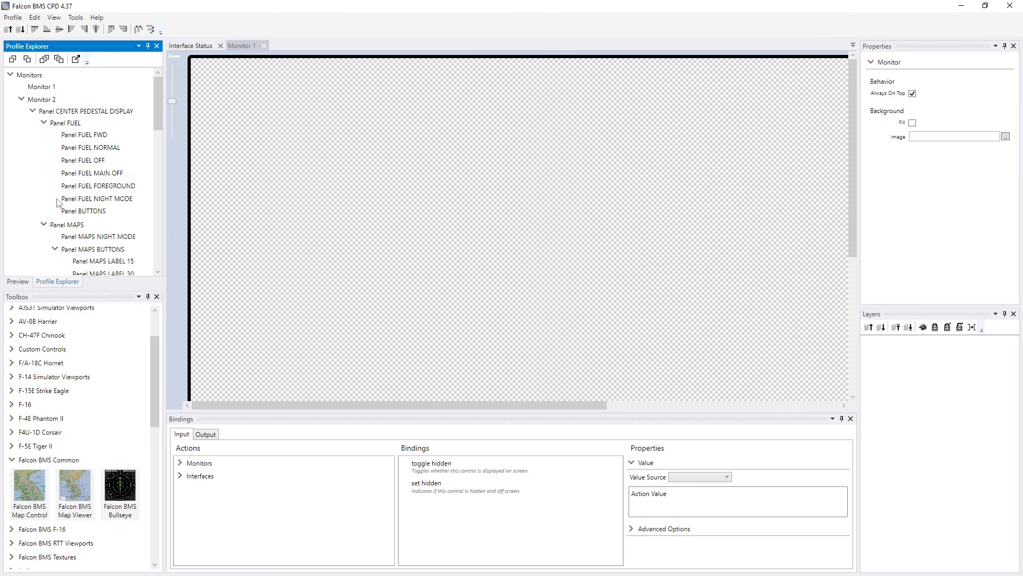
pyautogui.doubleClick(70, 227)
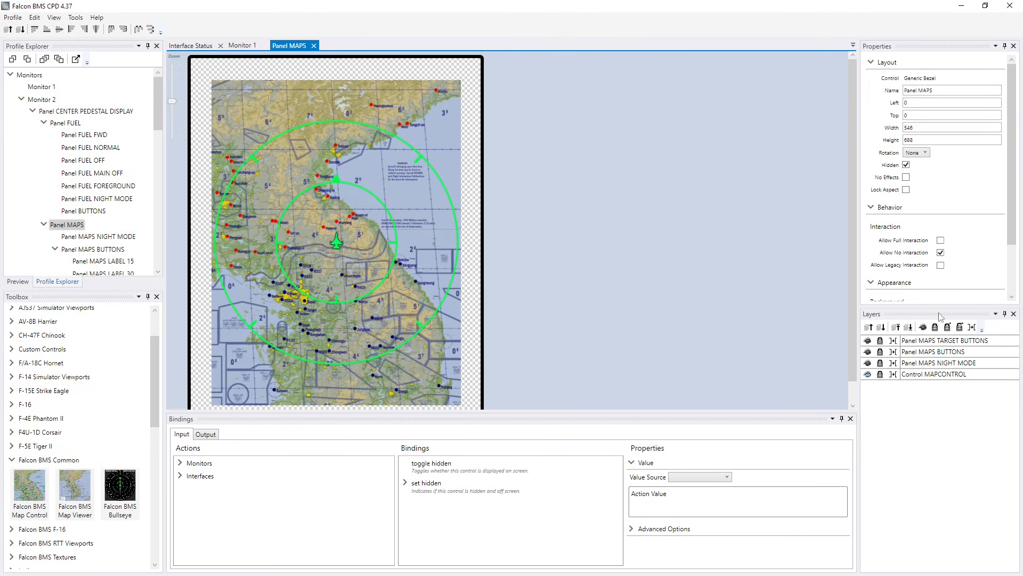
pyautogui.click(54, 18)
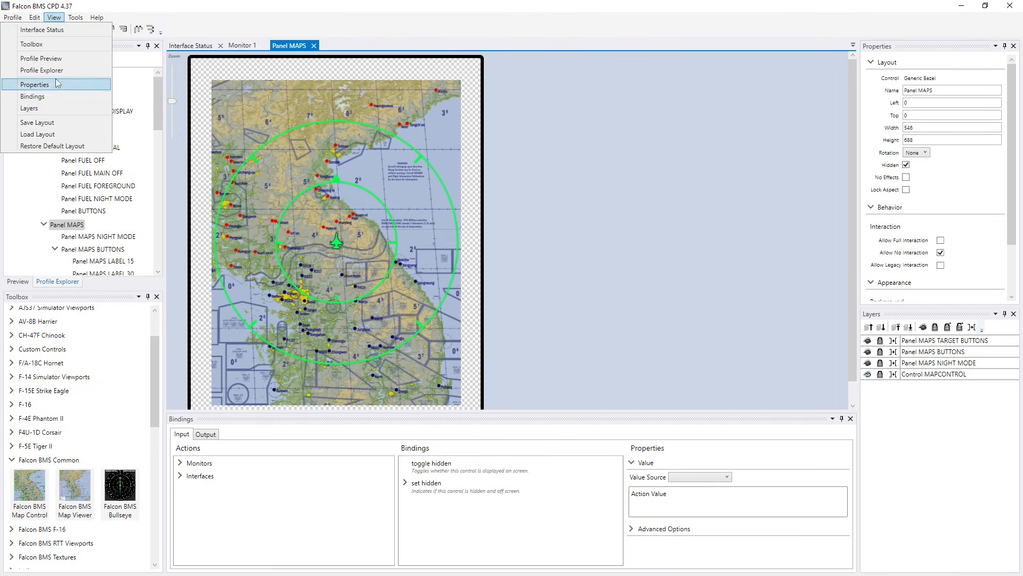
pyautogui.click(925, 427)
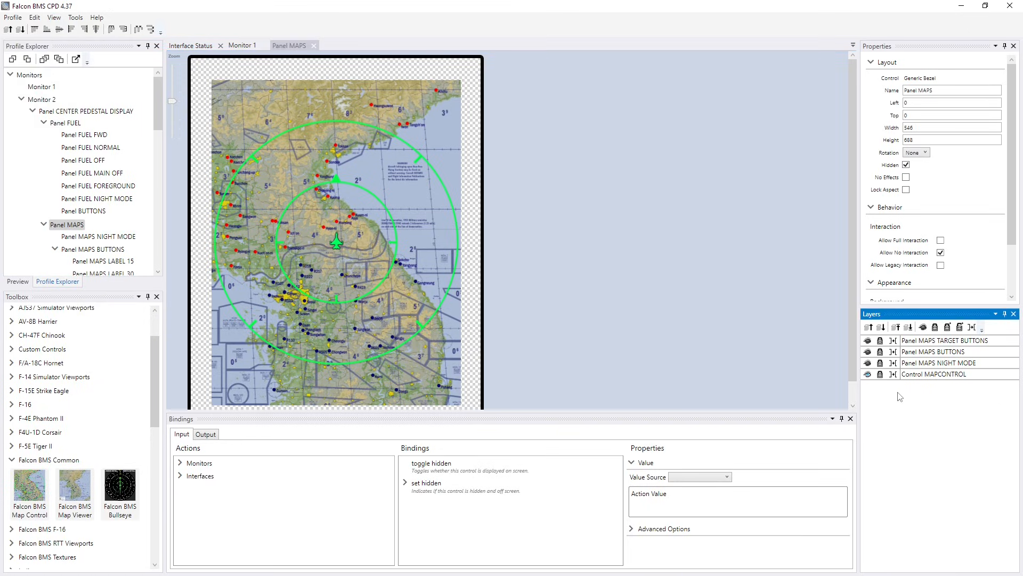
# - Toggle the Control MAPCONTROL layer's visibility off and back on
pyautogui.click(868, 374)
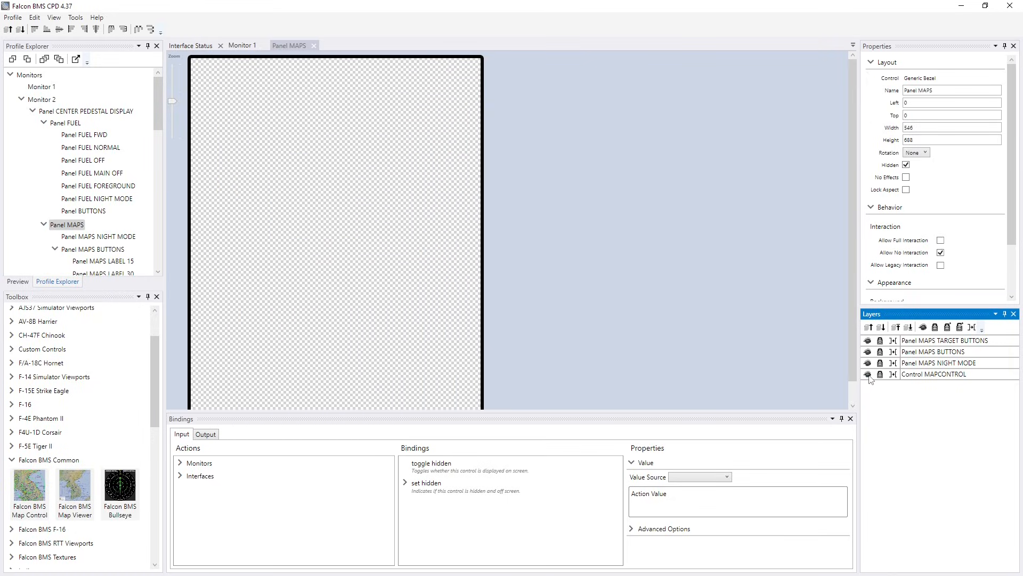
pyautogui.click(867, 374)
pyautogui.click(868, 375)
pyautogui.click(868, 374)
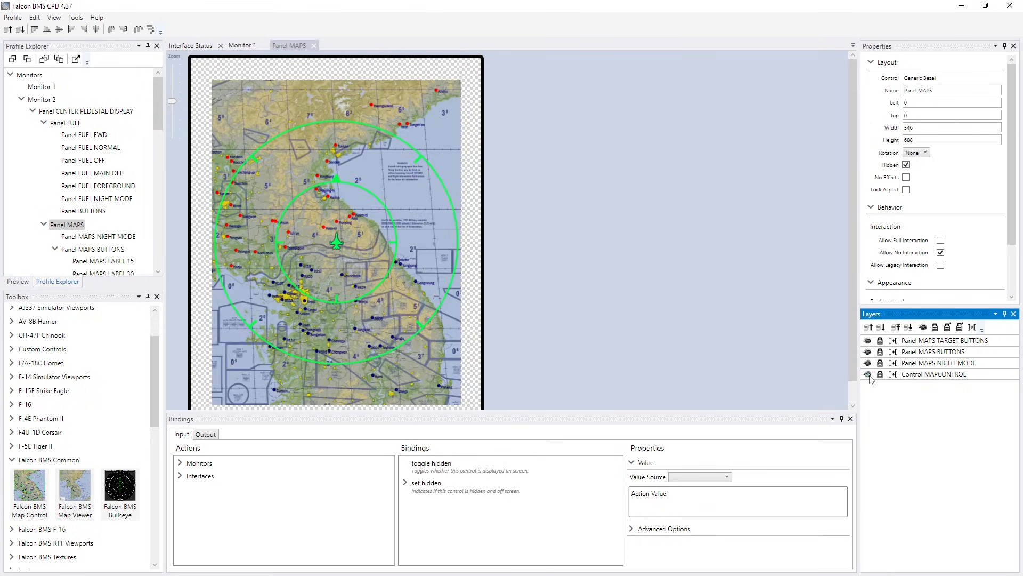
pyautogui.click(868, 374)
pyautogui.click(867, 374)
# - Enlarge the Properties area above the layer list and select the Control MAPCONTROL layer to show its properties
pyautogui.moveTo(939, 309); pyautogui.dragTo(945, 530)
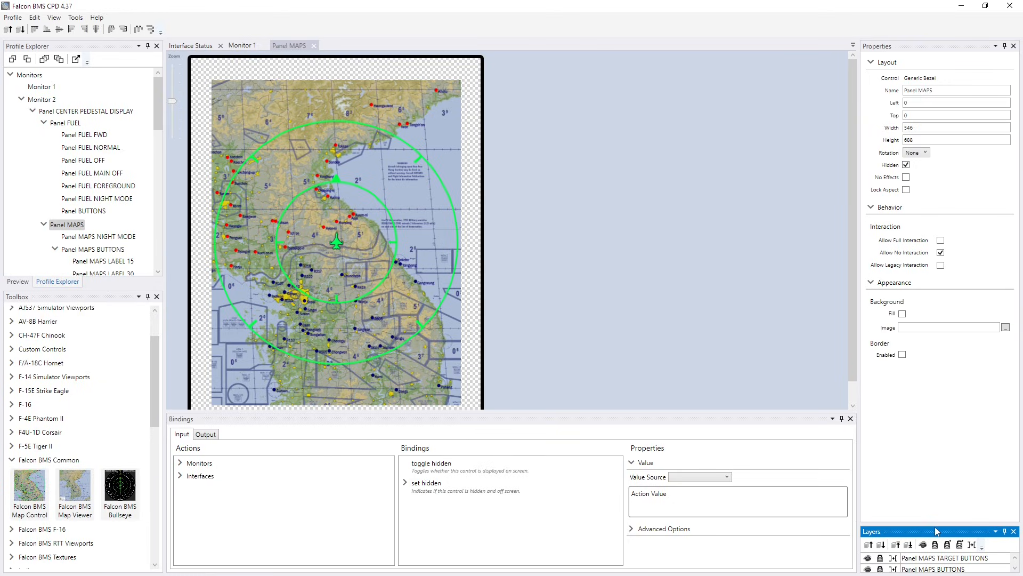
pyautogui.moveTo(933, 524); pyautogui.dragTo(935, 454)
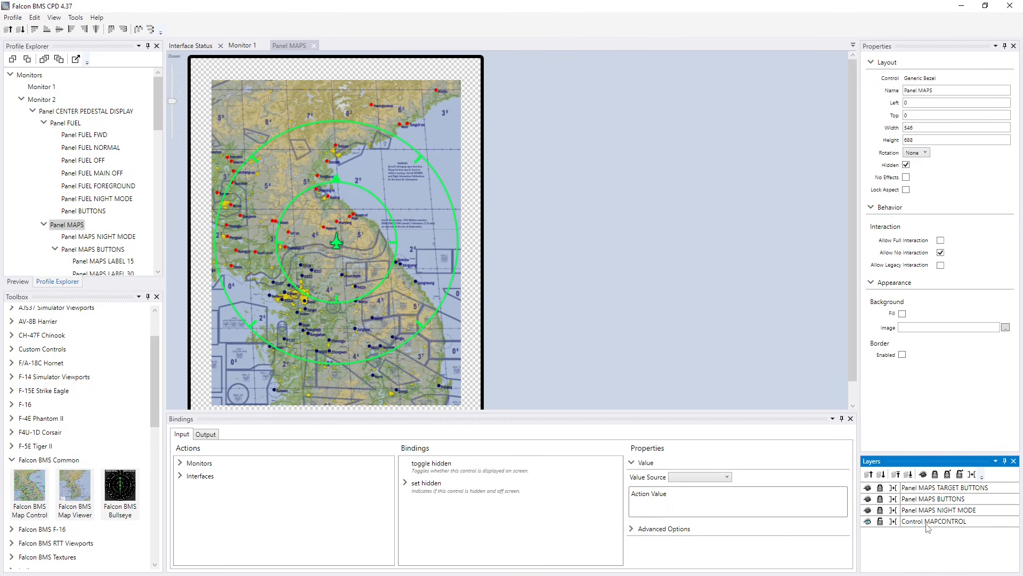
pyautogui.click(927, 524)
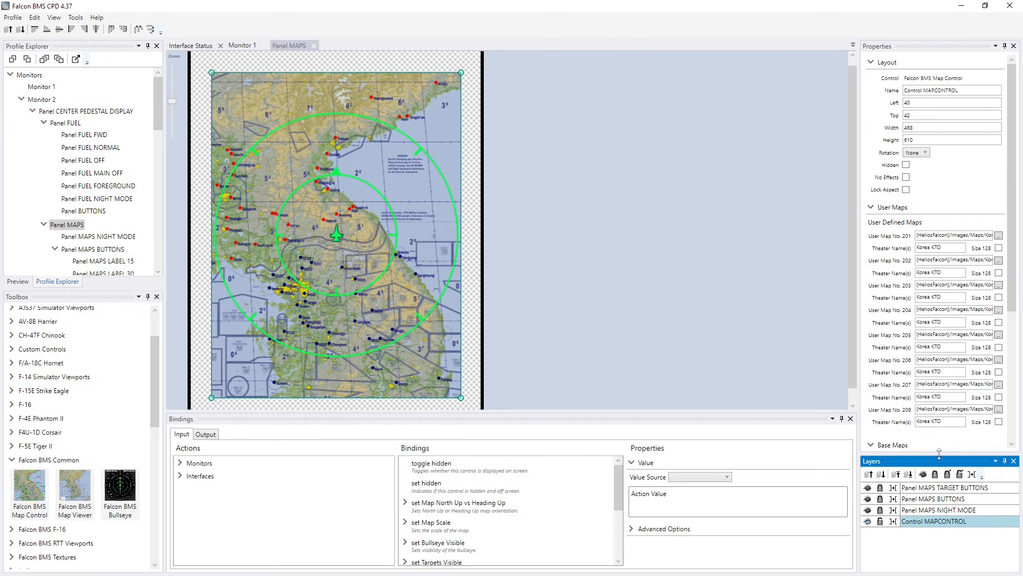
pyautogui.moveTo(940, 455); pyautogui.dragTo(939, 494)
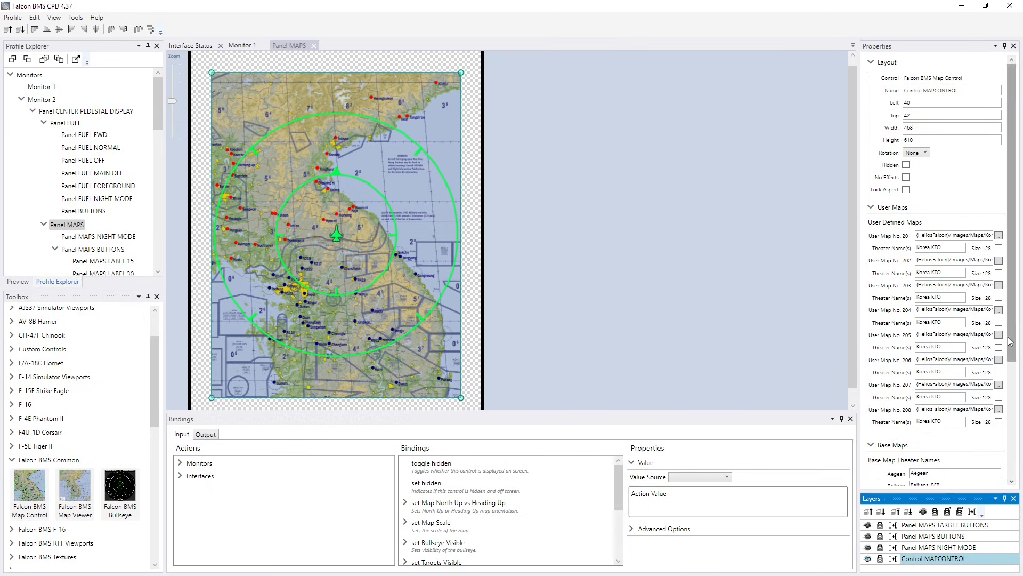
# - Examine the map control's user-defined maps and base map theater names, highlighting the Aegean theater name
pyautogui.moveTo(1009, 229); pyautogui.dragTo(1009, 342)
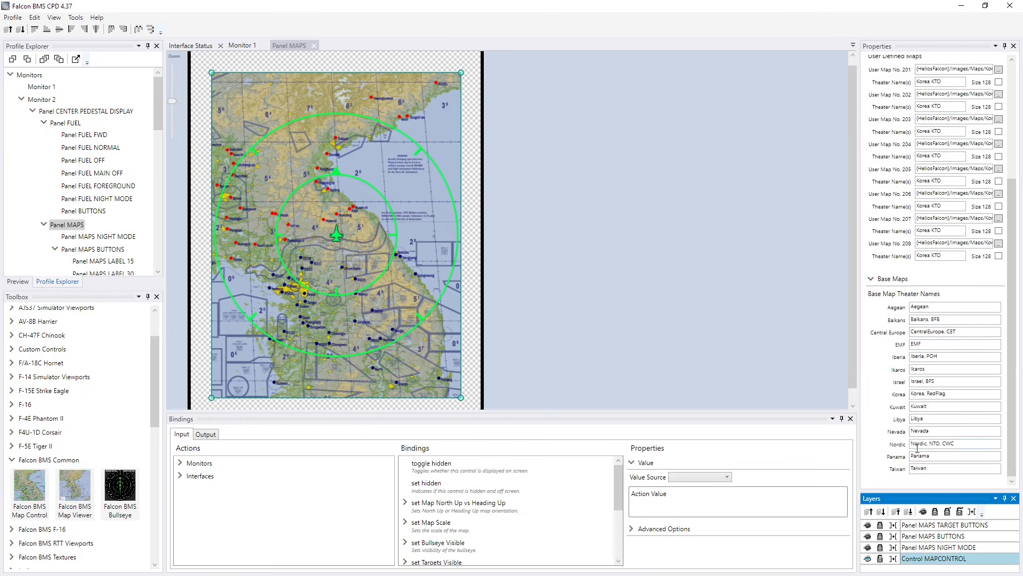
pyautogui.scroll(4, 917, 311)
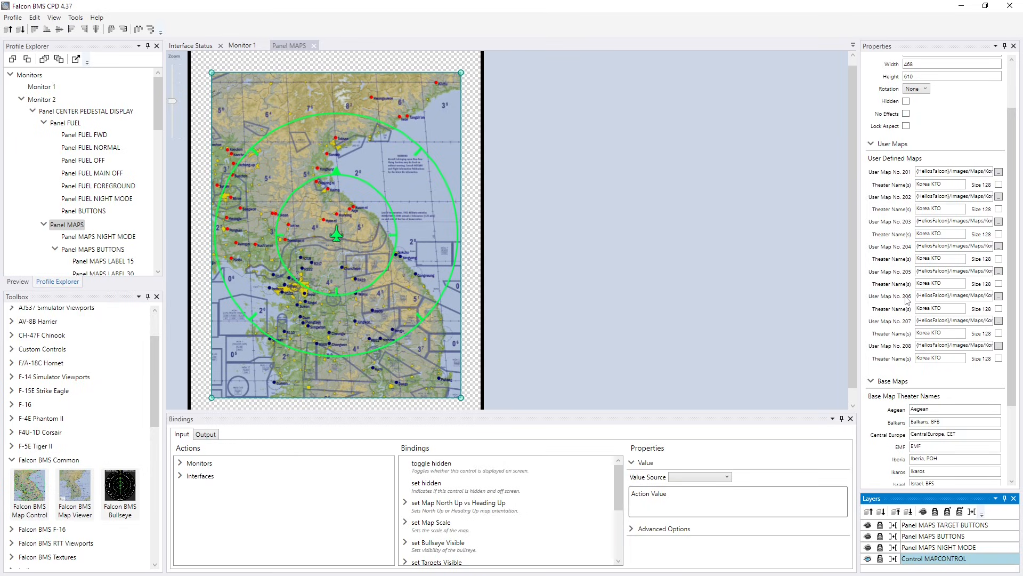
pyautogui.scroll(-4, 907, 300)
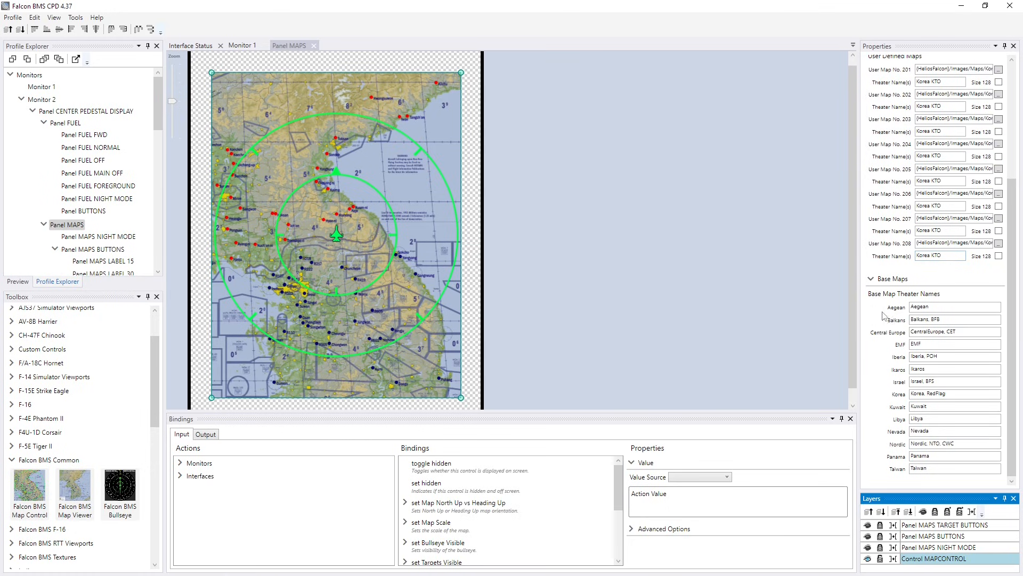
pyautogui.moveTo(1012, 307)
pyautogui.mouseDown()
pyautogui.moveTo(1013, 204)
pyautogui.moveTo(1018, 324)
pyautogui.mouseUp()
pyautogui.click(937, 307)
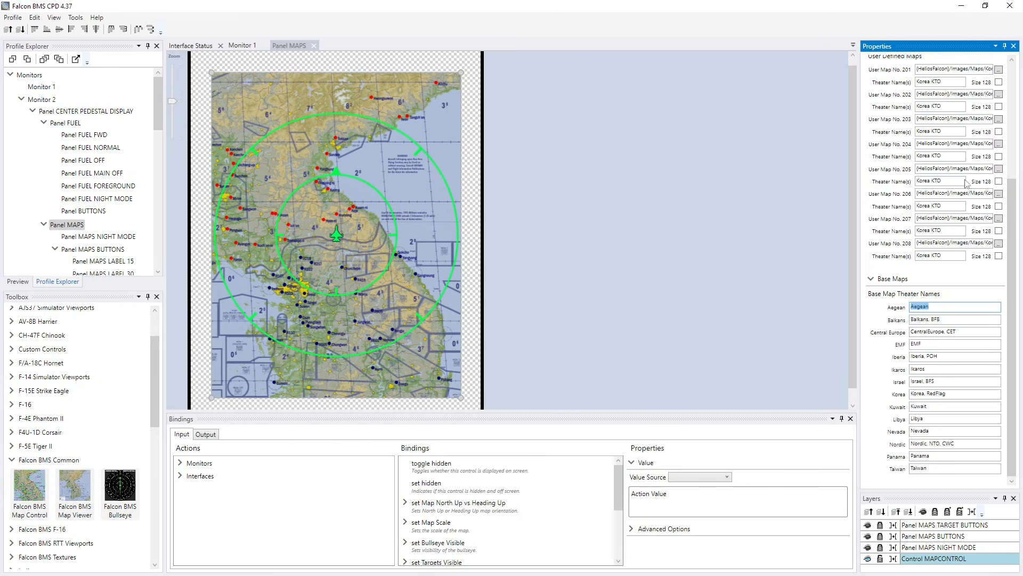
pyautogui.click(933, 307)
pyautogui.moveTo(940, 307); pyautogui.dragTo(904, 312)
# - Switch to Visual Studio and browse the HeliosFalcon project down to the theater folders under Images > Maps
pyautogui.hotkey('alt', 'Tab')
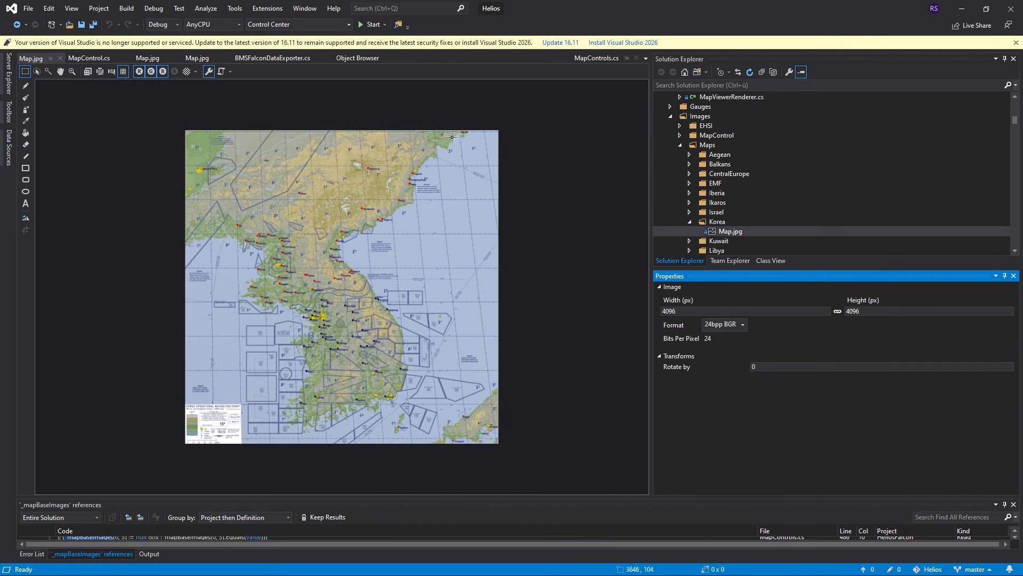
pyautogui.scroll(20, 701, 152)
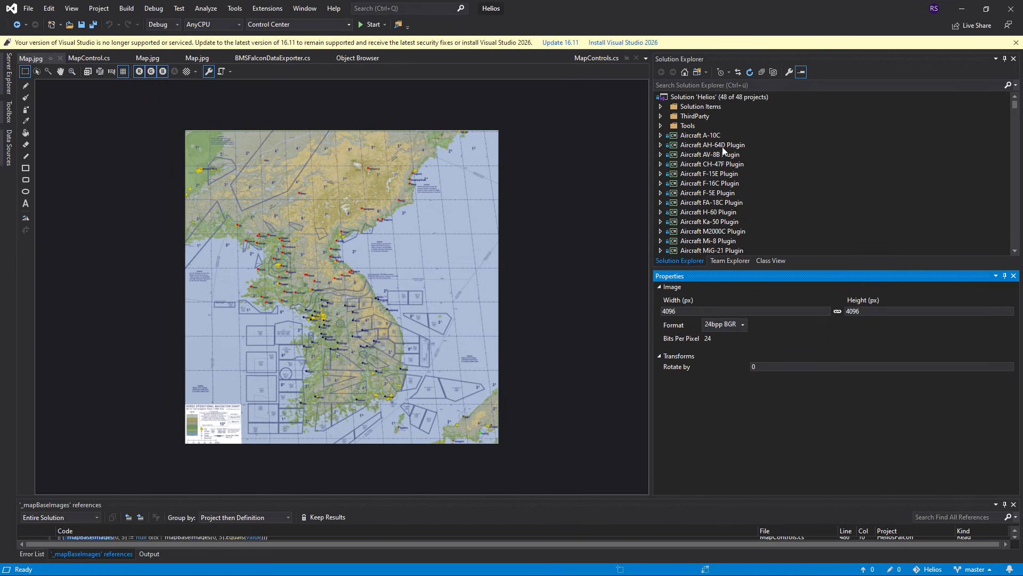
pyautogui.scroll(-4, 724, 150)
pyautogui.scroll(-3, 724, 151)
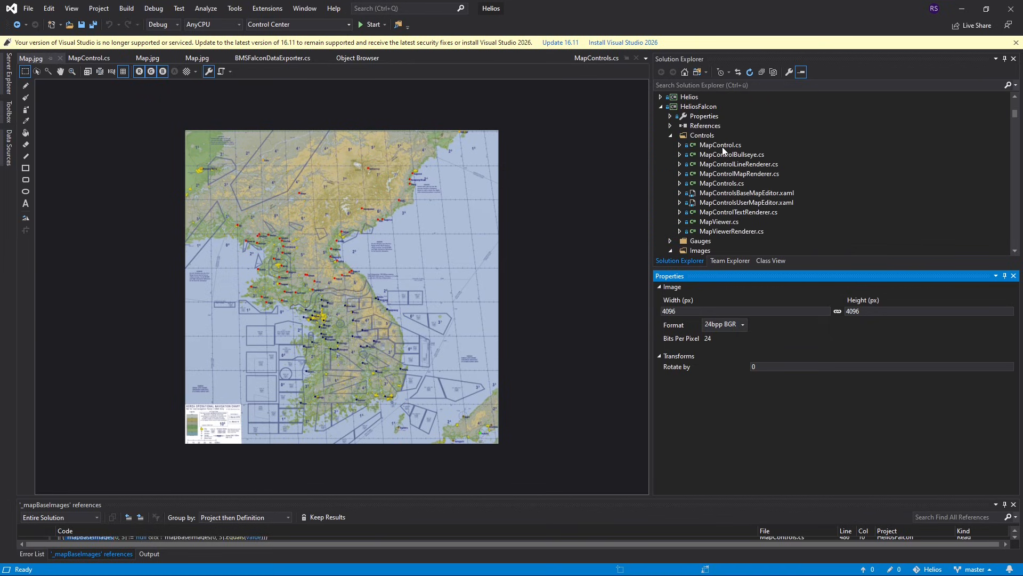
pyautogui.scroll(2, 724, 151)
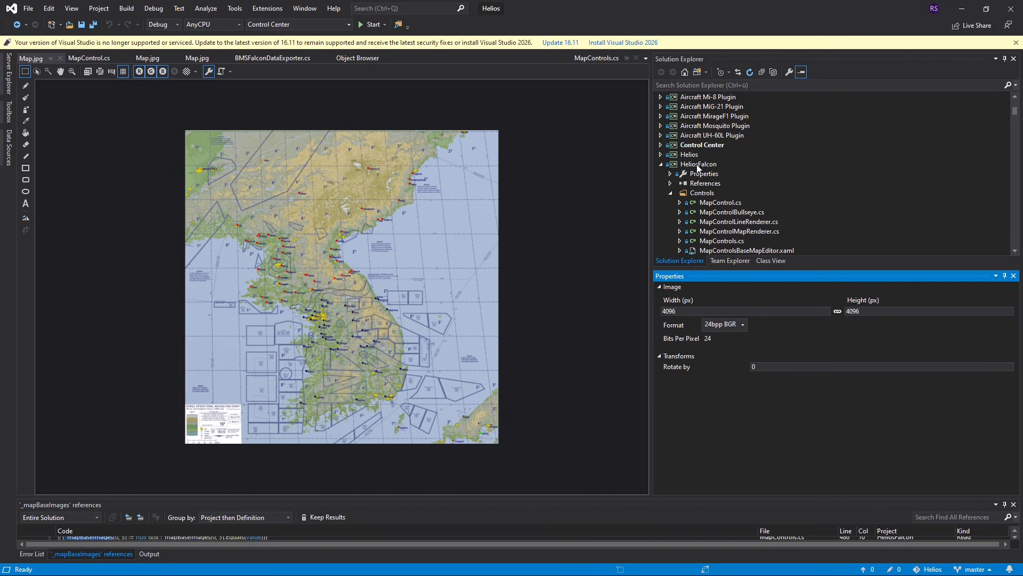
pyautogui.scroll(-4, 746, 187)
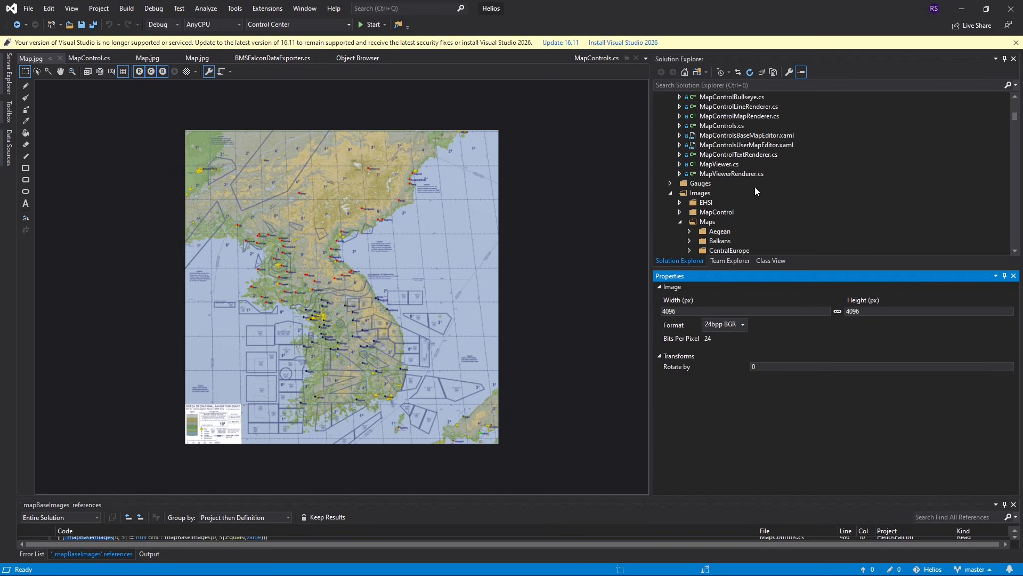
pyautogui.scroll(-3, 757, 192)
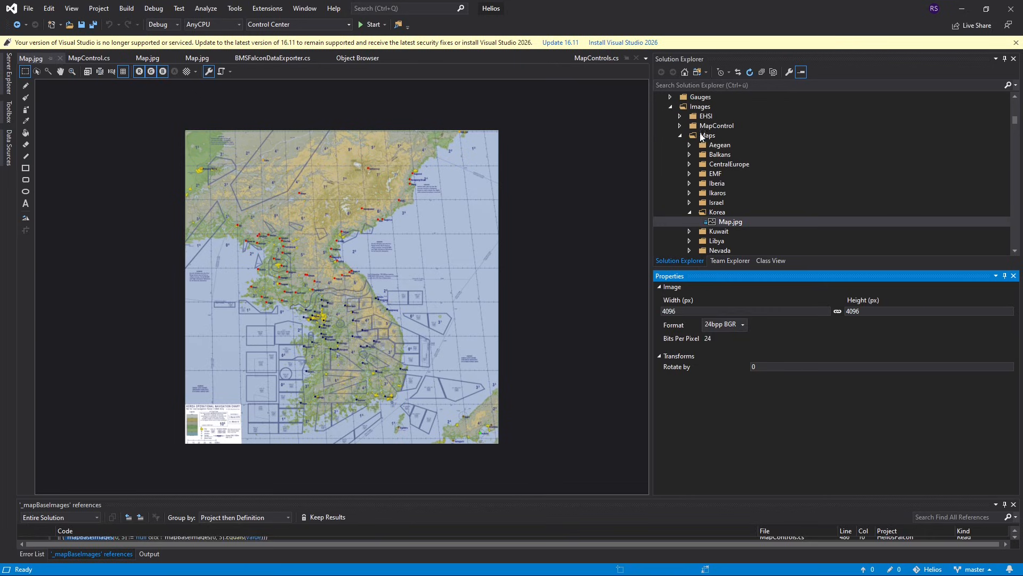
pyautogui.scroll(-2, 747, 208)
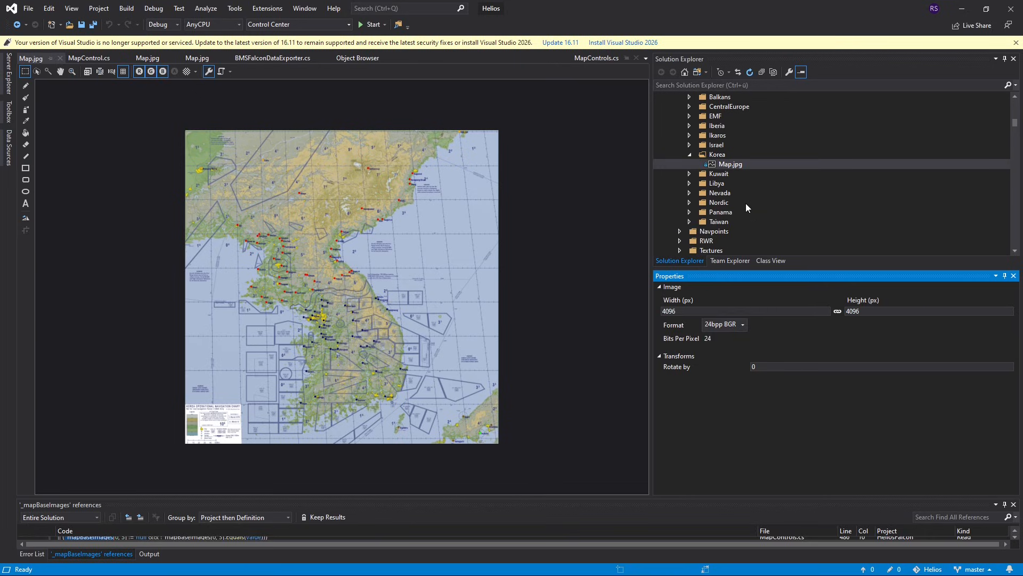
# - Expand the Israel folder and open the Map.jpg images of the Israel and Korea theaters for viewing
pyautogui.click(689, 149)
pyautogui.click(726, 155)
pyautogui.click(724, 176)
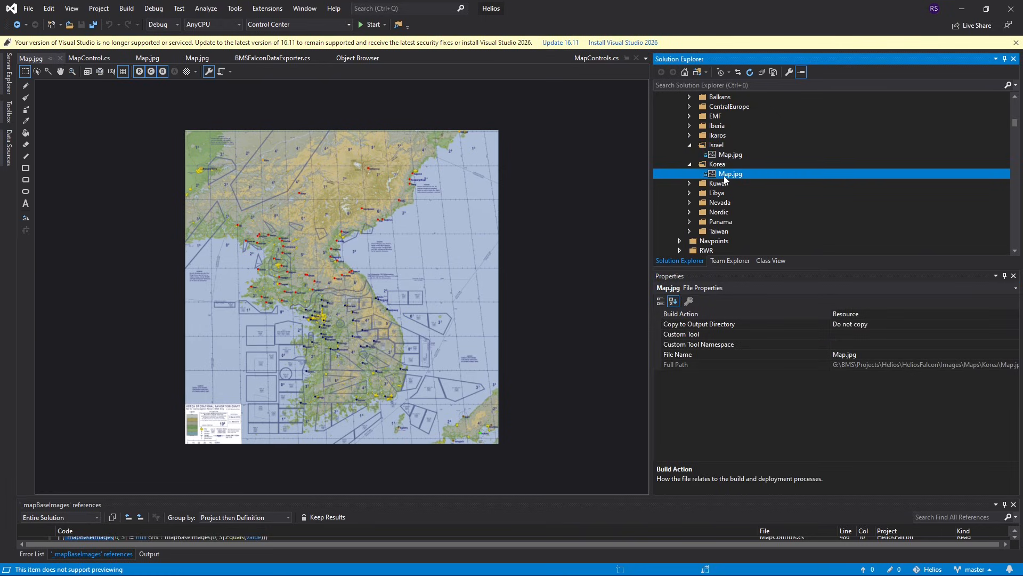
pyautogui.doubleClick(729, 155)
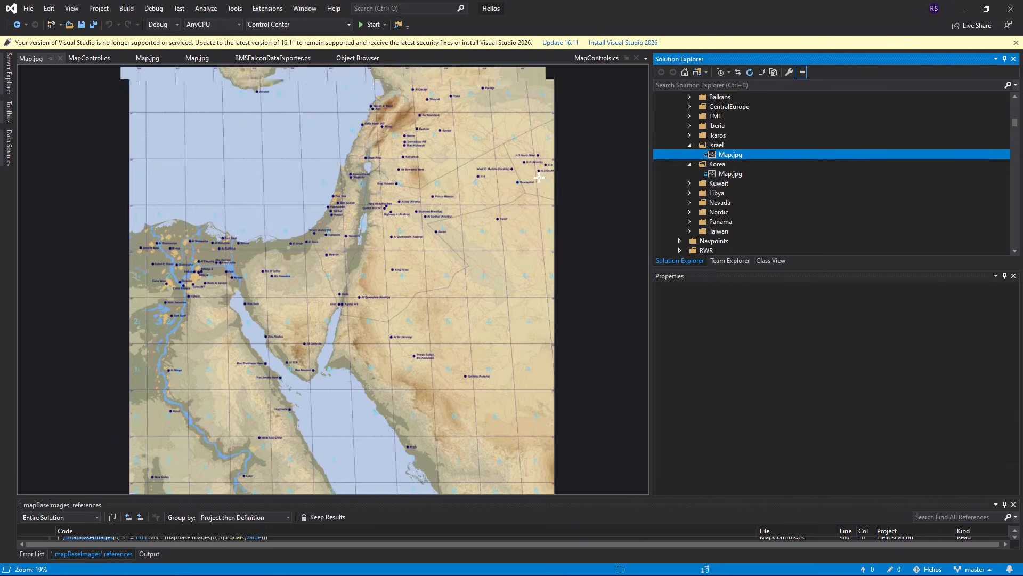
pyautogui.doubleClick(726, 174)
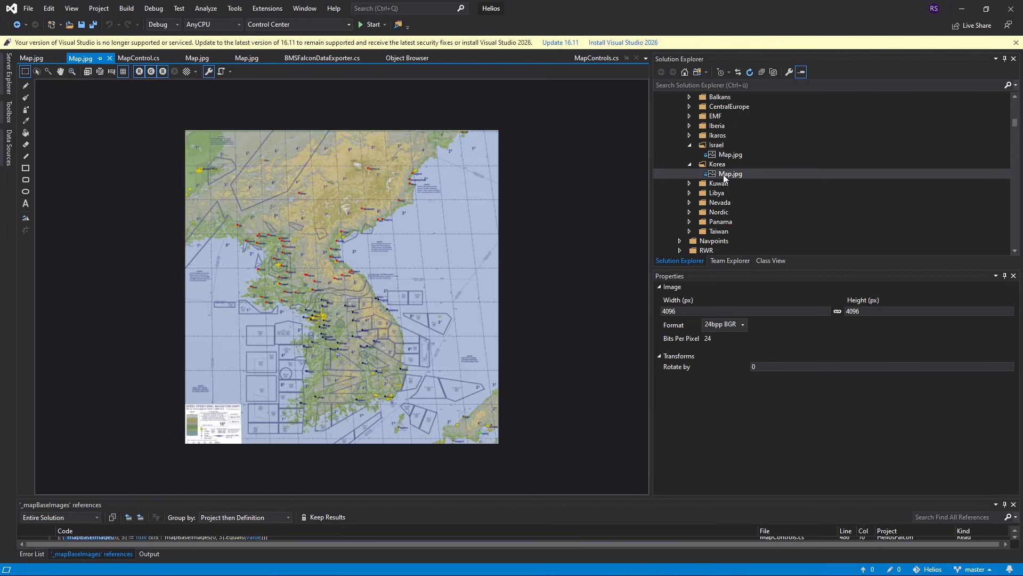
# - Expand the EMF folder and open its Map.jpg image for viewing
pyautogui.click(689, 116)
pyautogui.click(729, 126)
pyautogui.doubleClick(730, 126)
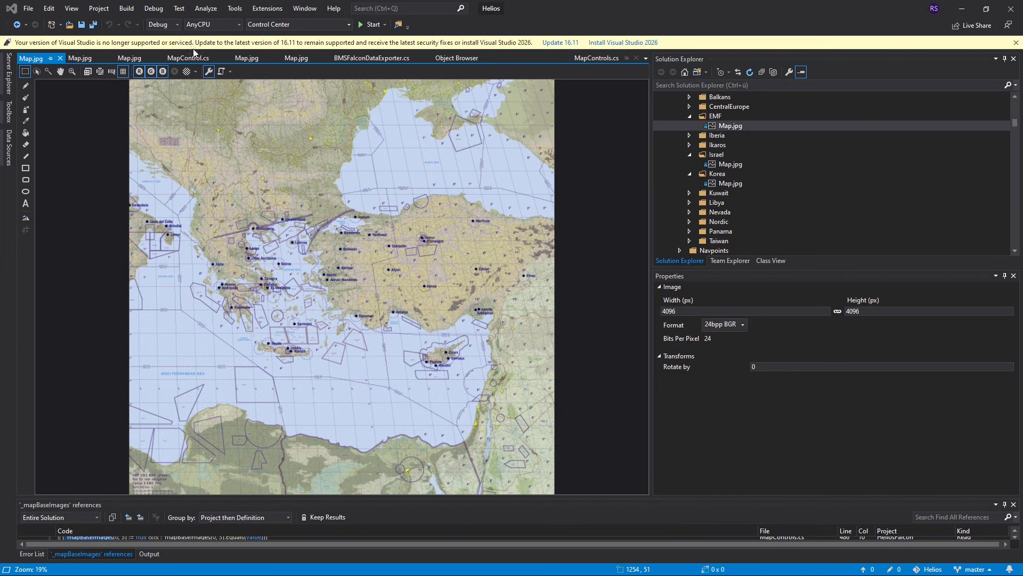
# - Bring the Falcon BMS 4.38 Config folder window of File Explorer onto this screen and maximize it
pyautogui.scroll(4, 680, 167)
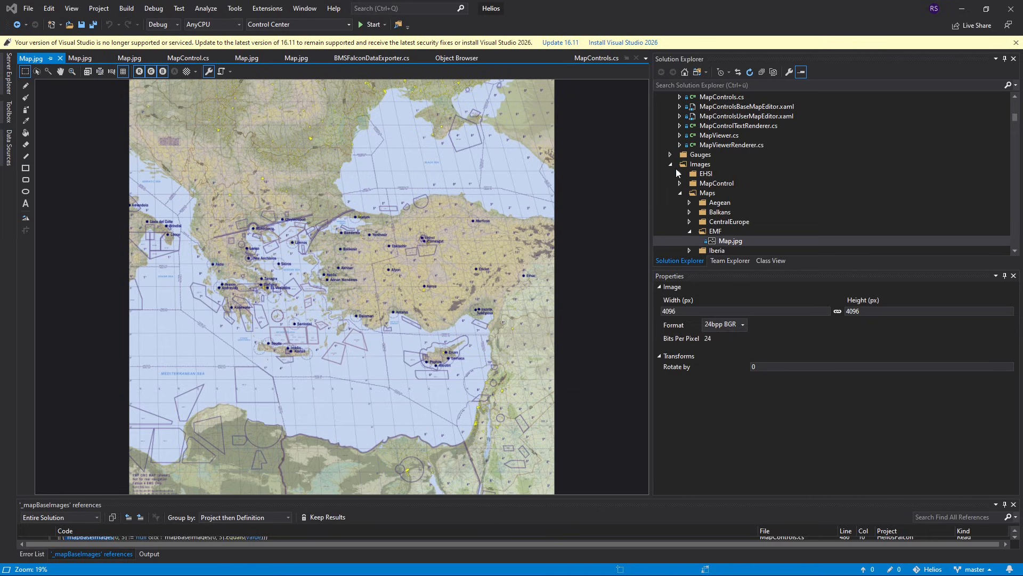
pyautogui.scroll(8, 755, 178)
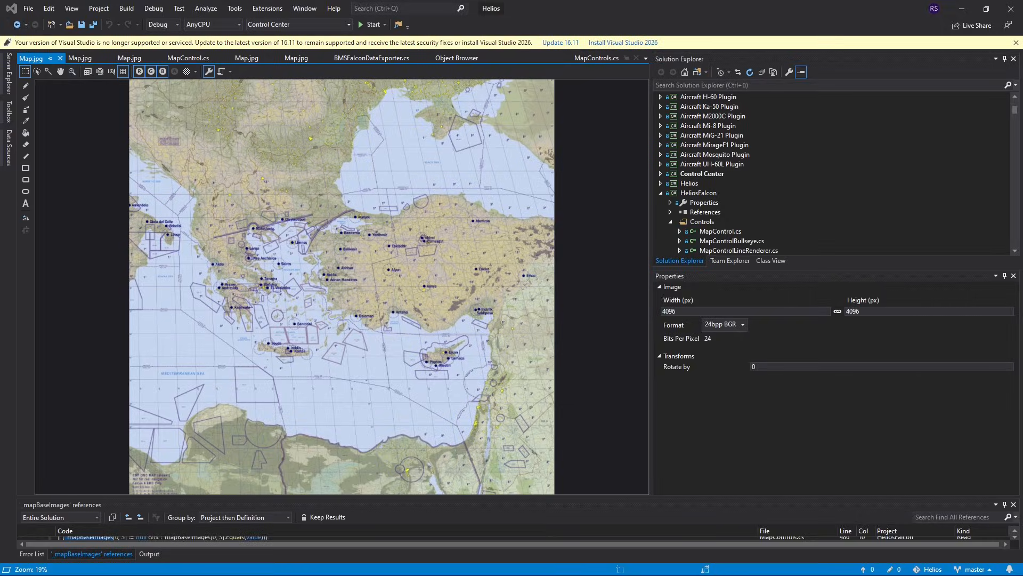
pyautogui.moveTo(1022, 106); pyautogui.dragTo(545, 101)
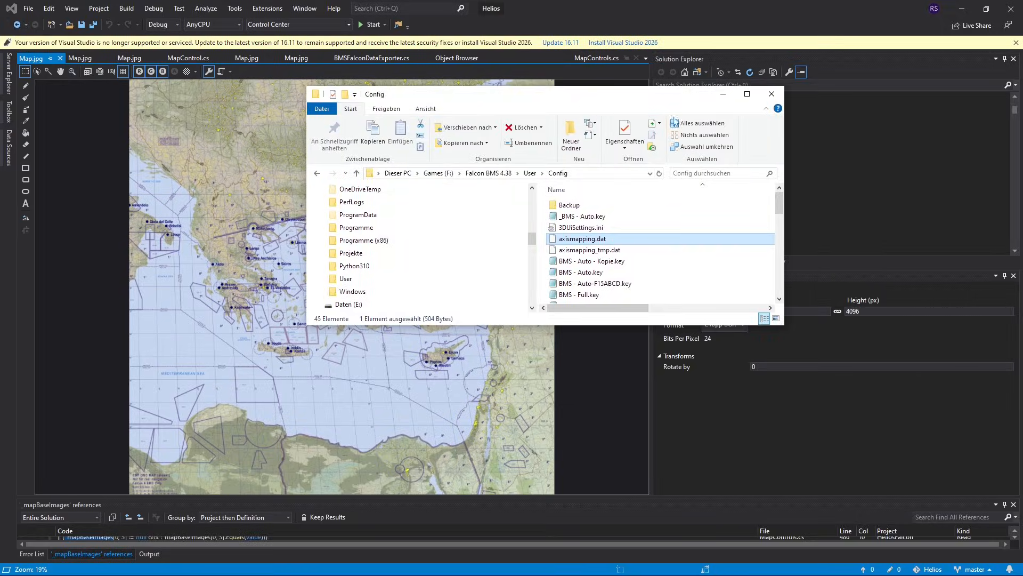
pyautogui.click(743, 96)
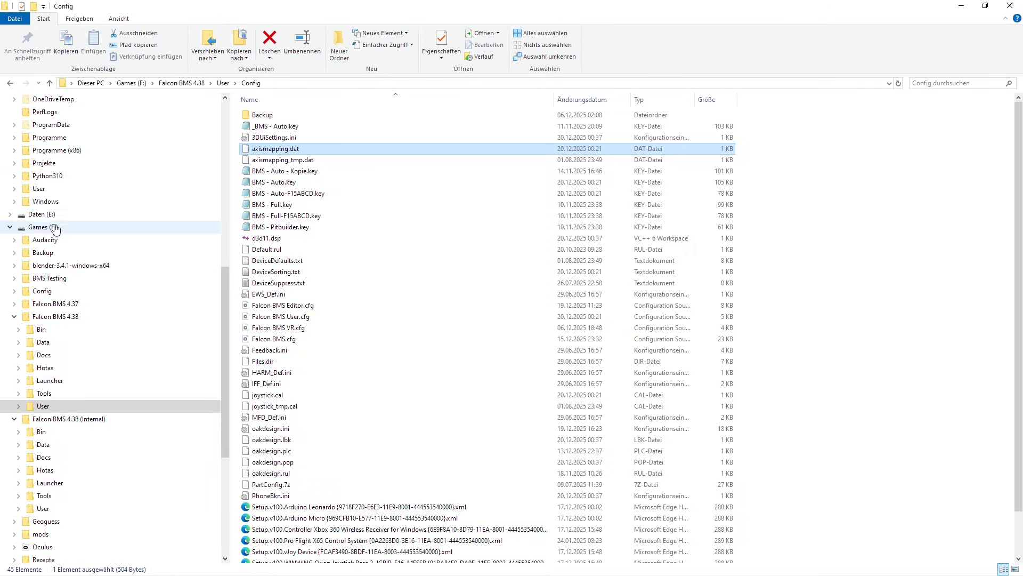
# - Browse to the Programme > Helios Virtual Cockpit > Helios > Plugins folder and select HeliosFalcon.dll
pyautogui.scroll(1, 89, 220)
pyautogui.scroll(1, 88, 221)
pyautogui.click(52, 190)
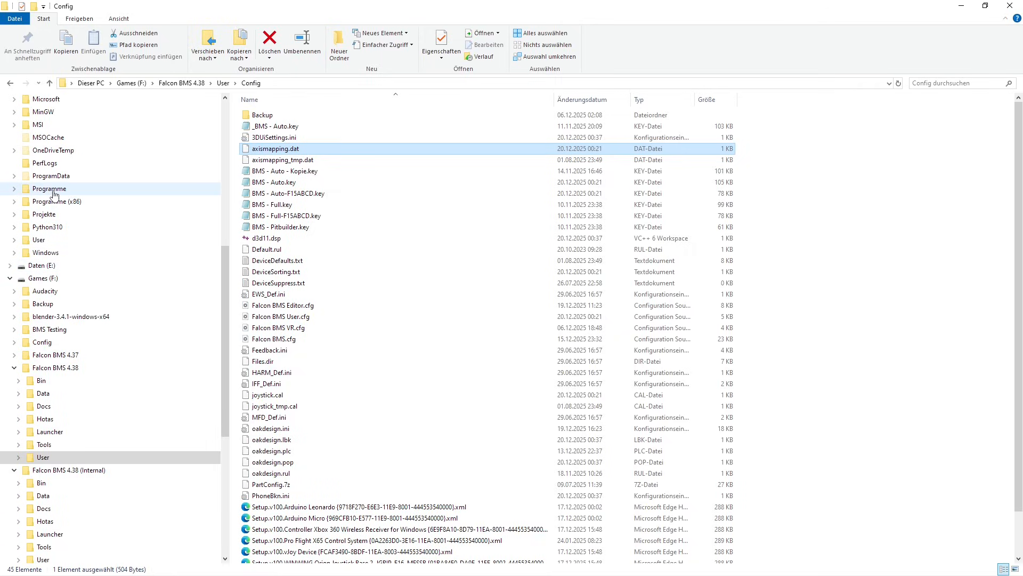
pyautogui.scroll(-1, 301, 399)
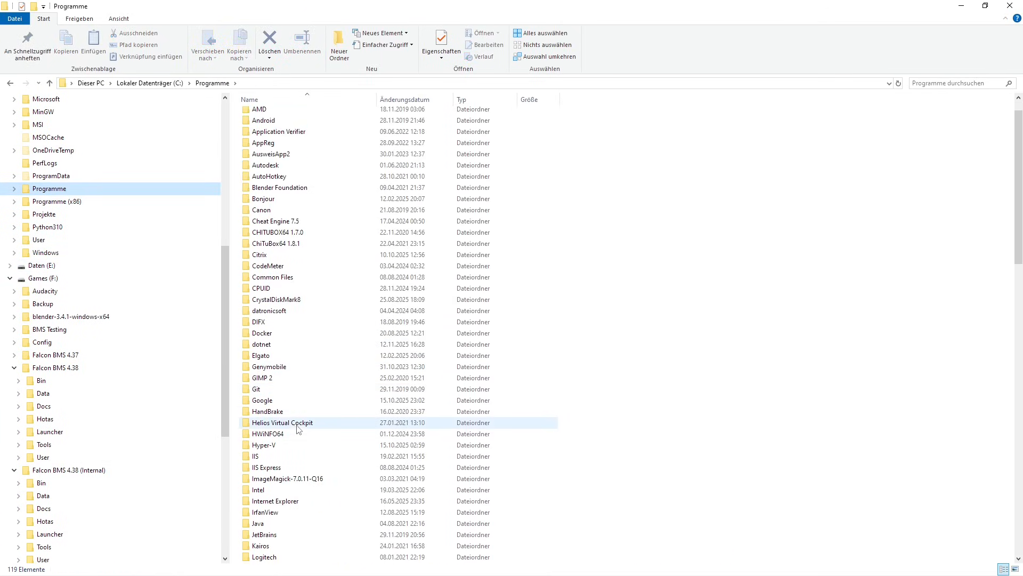
pyautogui.doubleClick(266, 425)
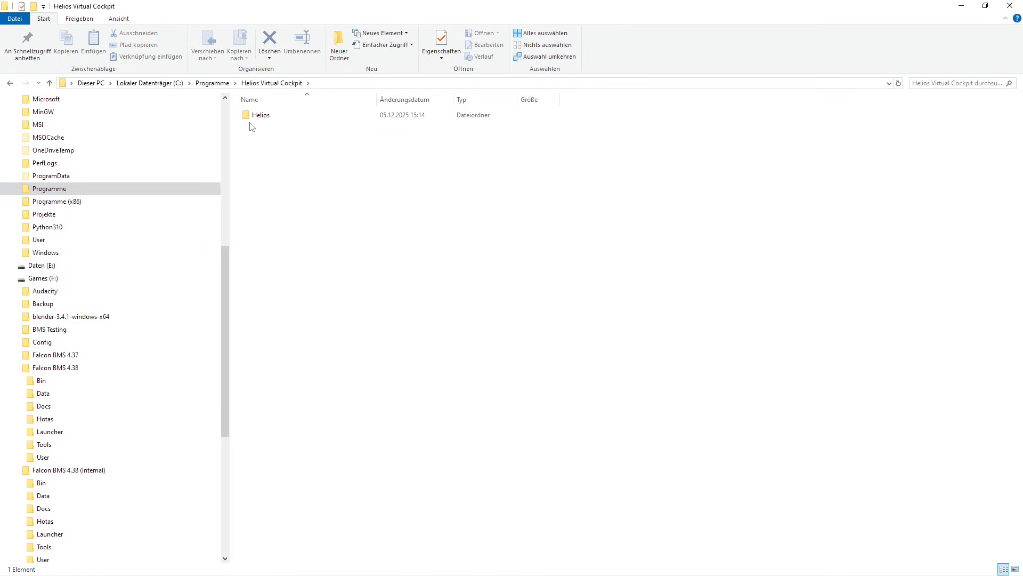
pyautogui.click(249, 119)
pyautogui.doubleClick(249, 119)
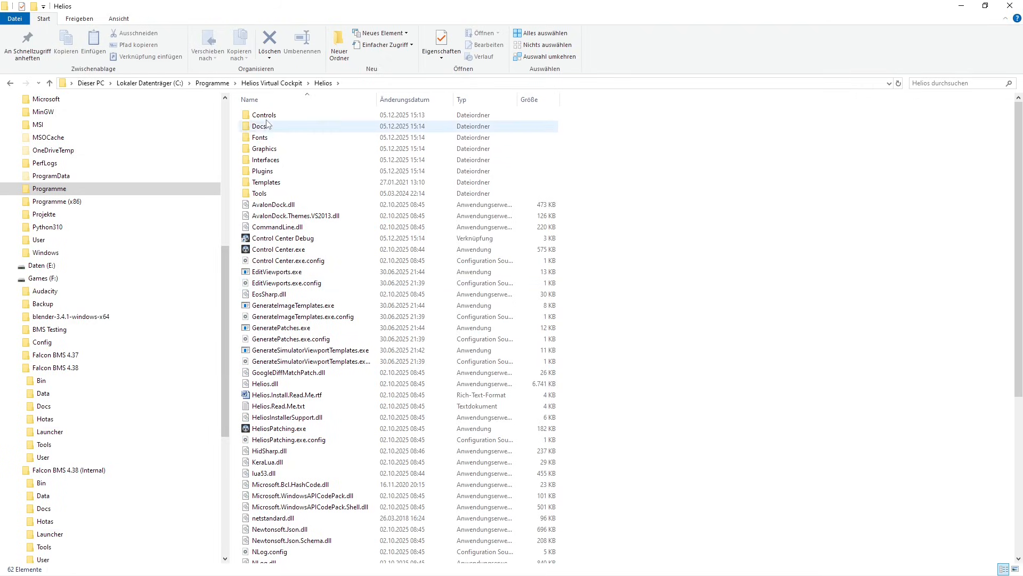
pyautogui.doubleClick(261, 172)
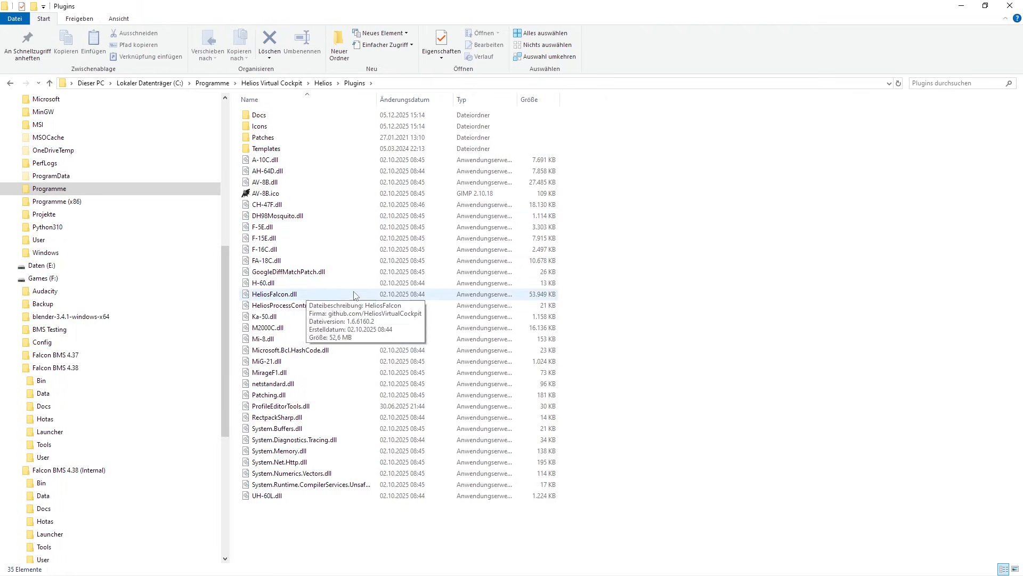
pyautogui.click(261, 297)
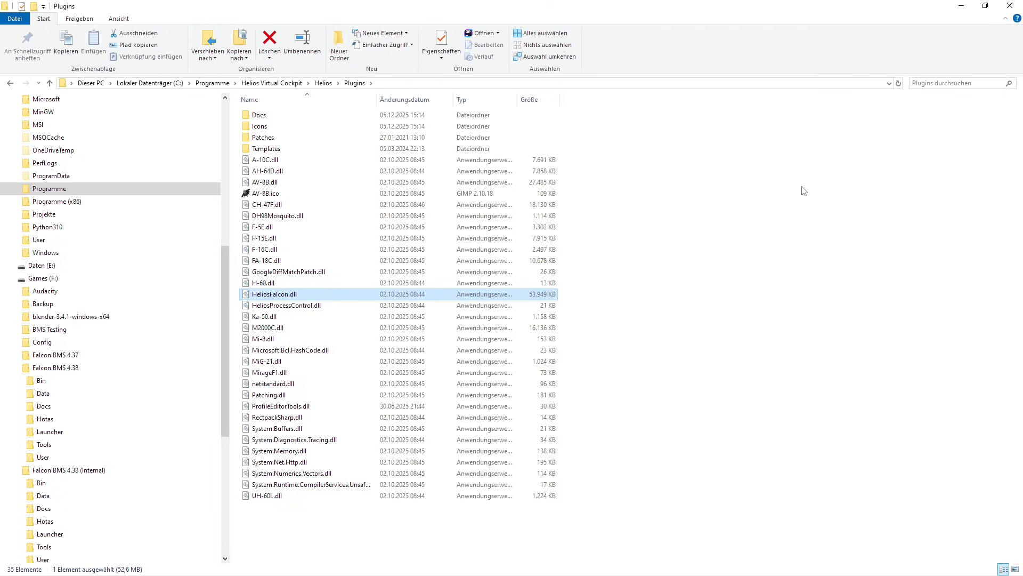
# - Minimize the File Explorer and Visual Studio windows to return to the Panel MAPS view in the Helios Profile Editor
pyautogui.click(961, 6)
pyautogui.click(820, 207)
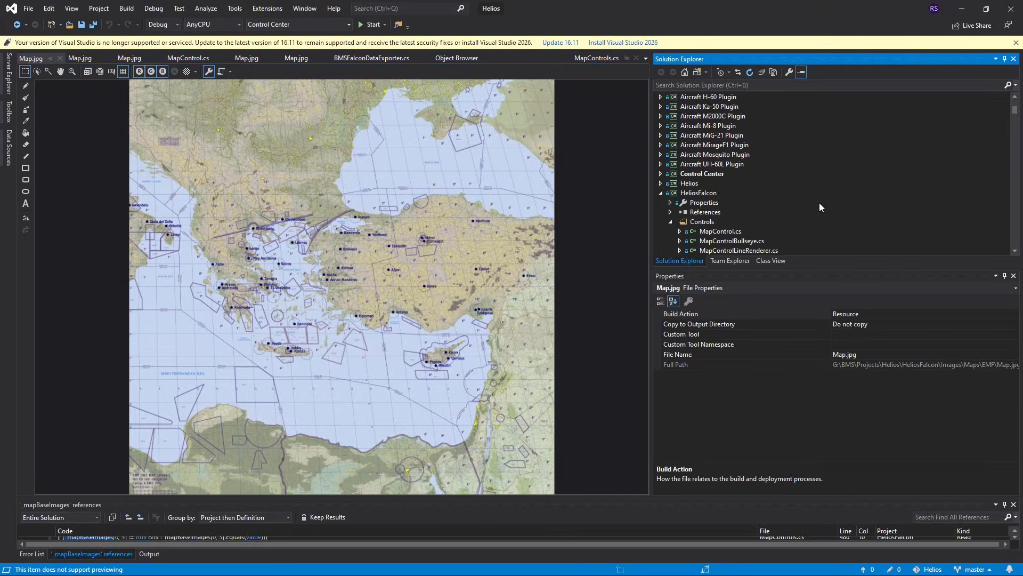
pyautogui.click(961, 8)
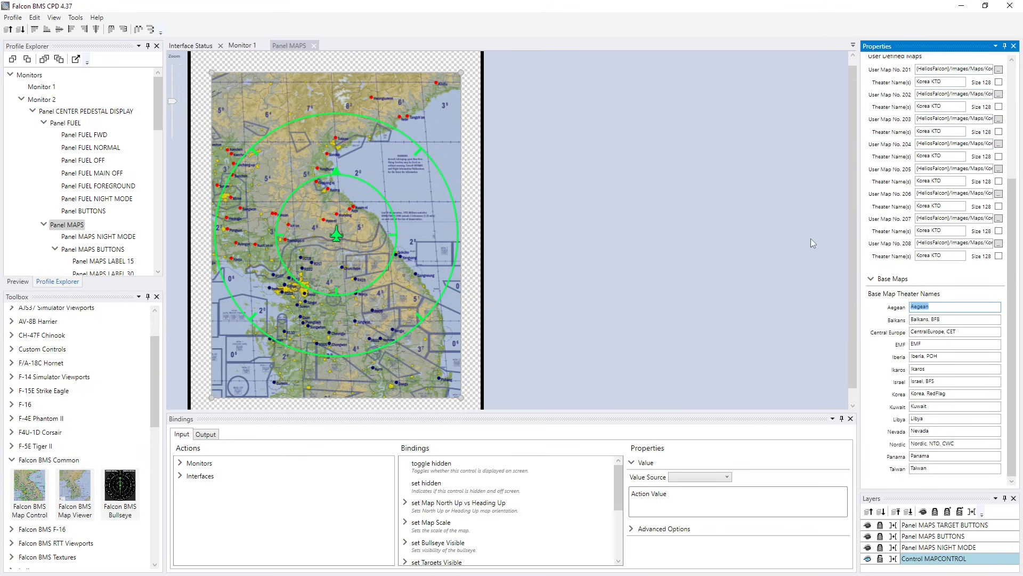
pyautogui.scroll(1, 811, 239)
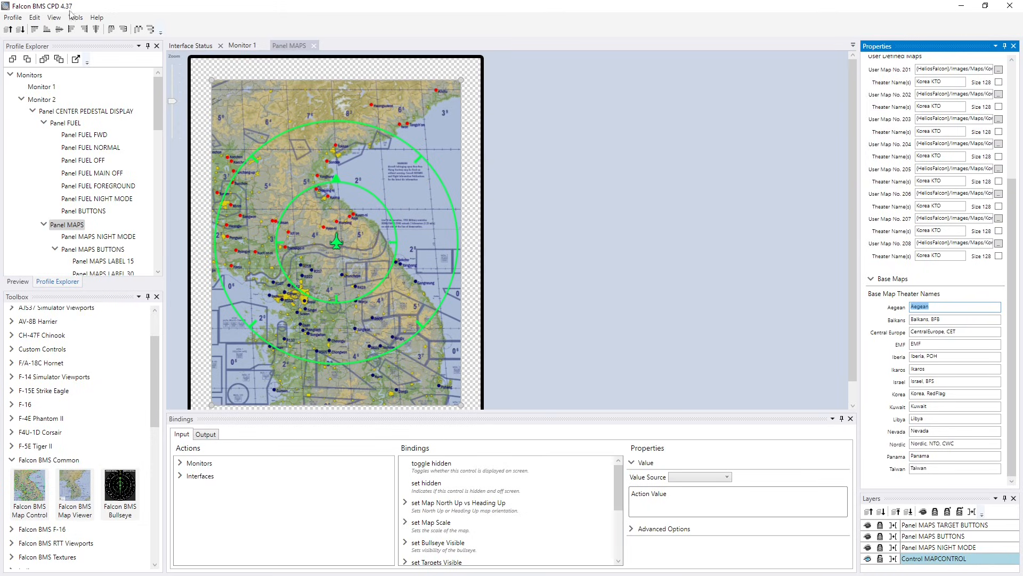
# - Save the profile under the new name Falcon BMS CPD 4.38.hpf in the Helios Profiles folder
pyautogui.click(16, 22)
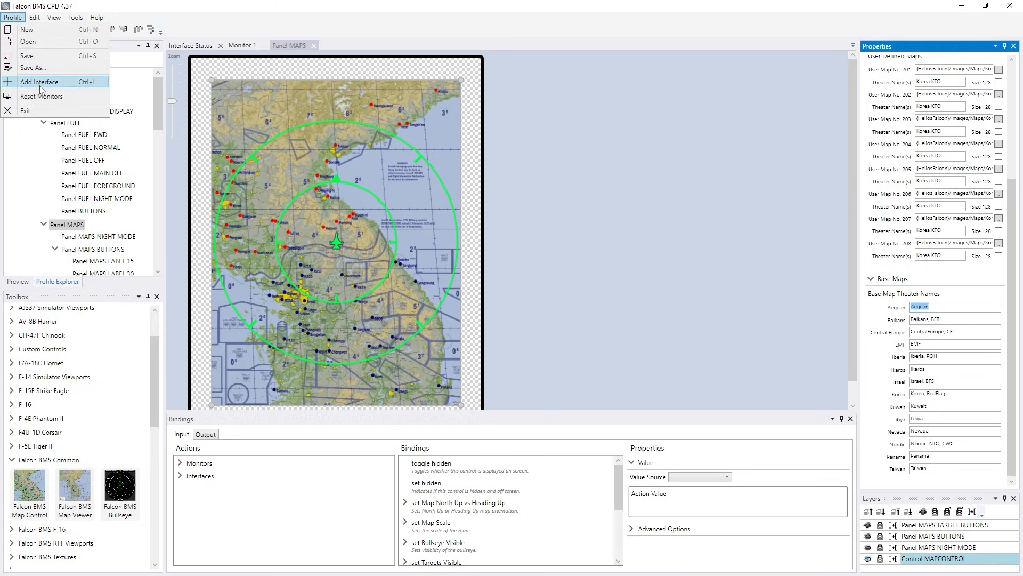
pyautogui.click(33, 67)
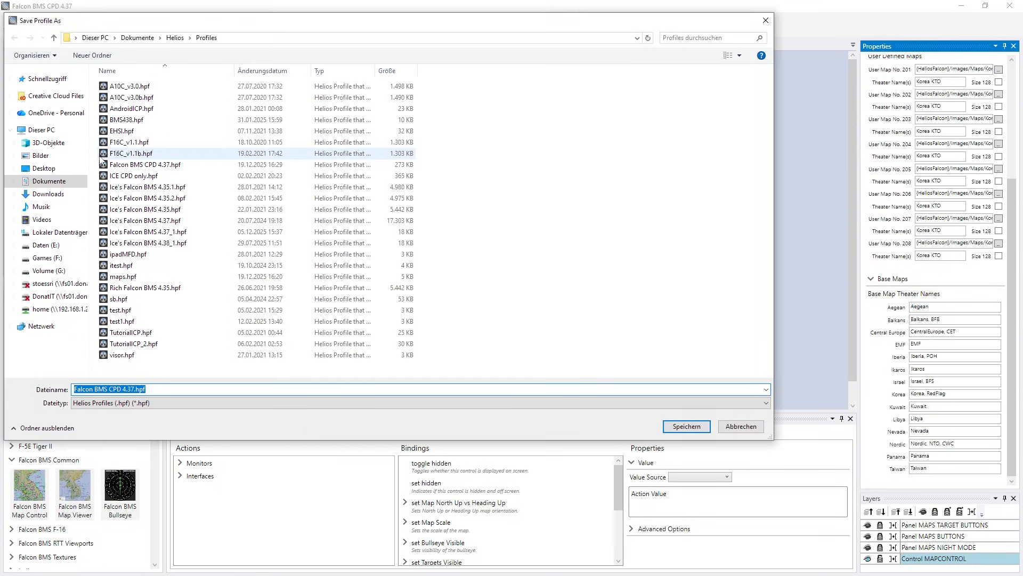
pyautogui.click(133, 388)
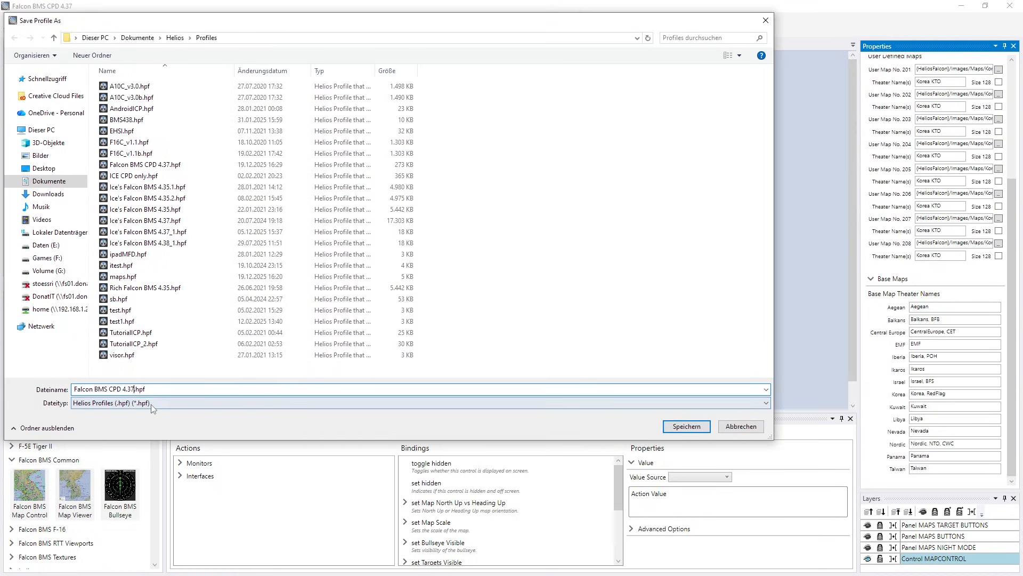
pyautogui.press('BackSpace')
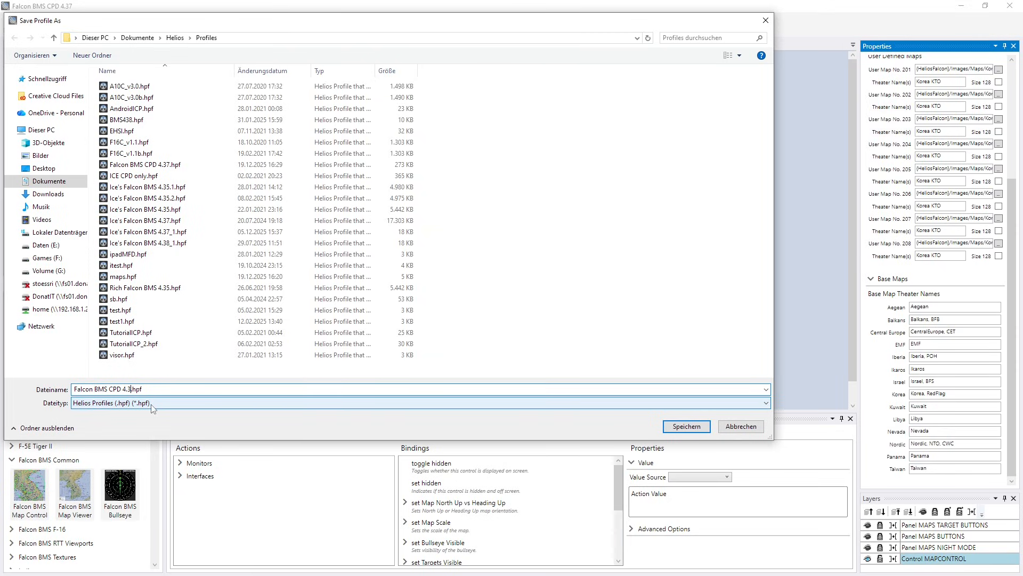
pyautogui.write('8')
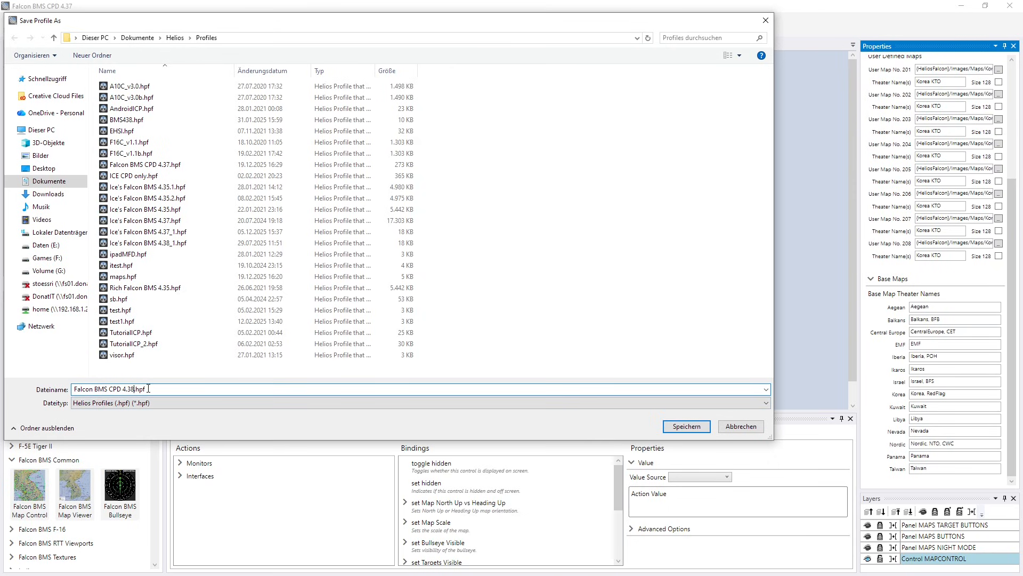
pyautogui.click(687, 426)
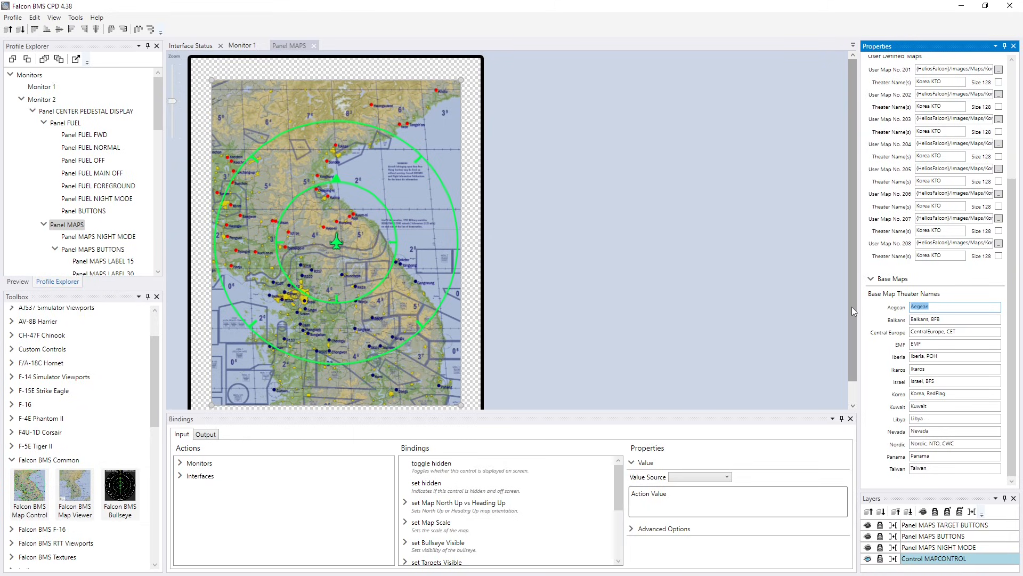
# - Review the map control's properties from the base map theater names up to the user maps and layout settings
pyautogui.scroll(-1, 851, 305)
pyautogui.moveTo(858, 366); pyautogui.dragTo(867, 319)
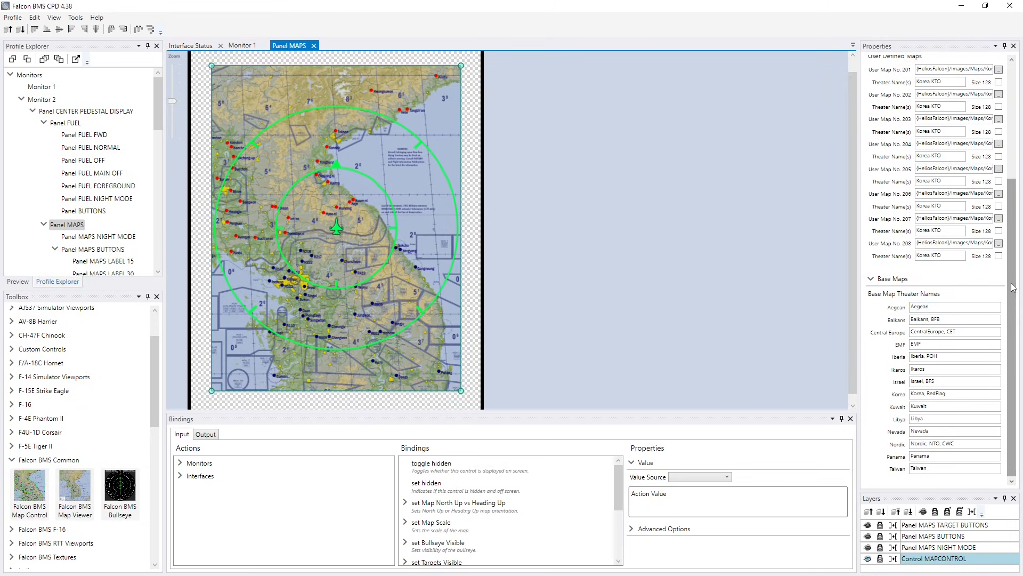
pyautogui.scroll(6, 1013, 287)
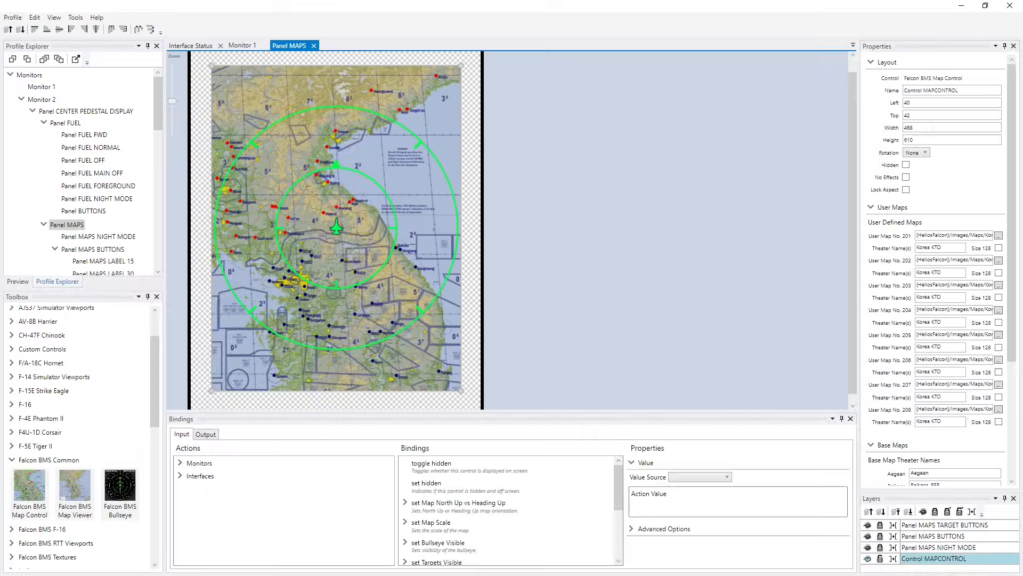
# - Switch to File Explorer and browse to the Dokumente > Helios > Images > Maps folder
pyautogui.hotkey('alt', 'Tab')
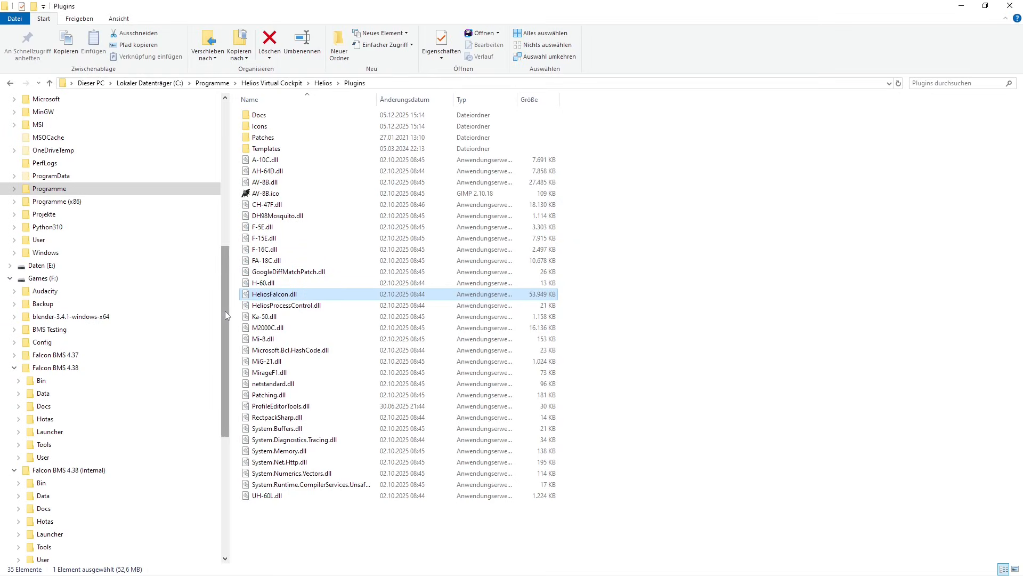
pyautogui.scroll(9, 224, 311)
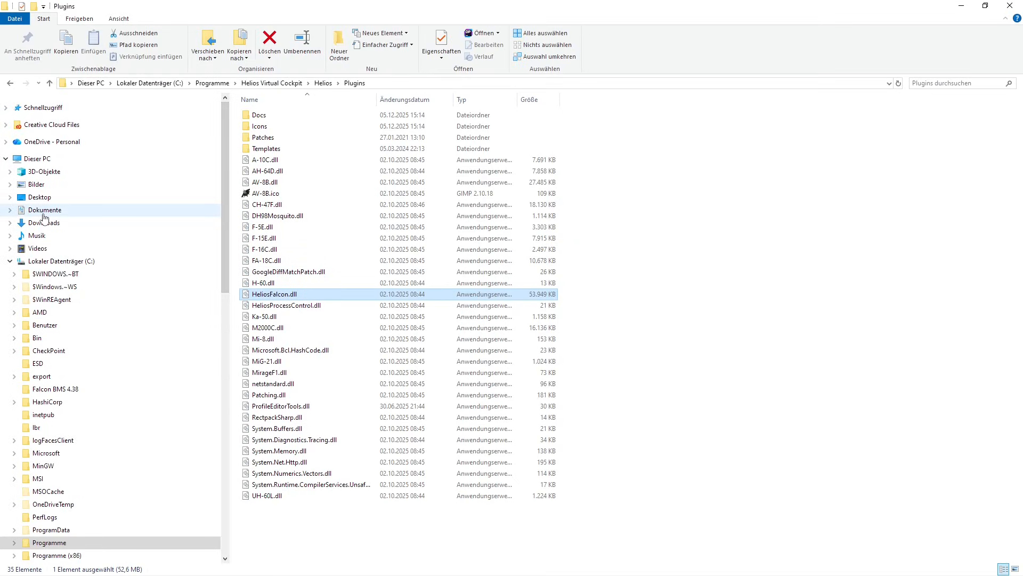
pyautogui.click(55, 261)
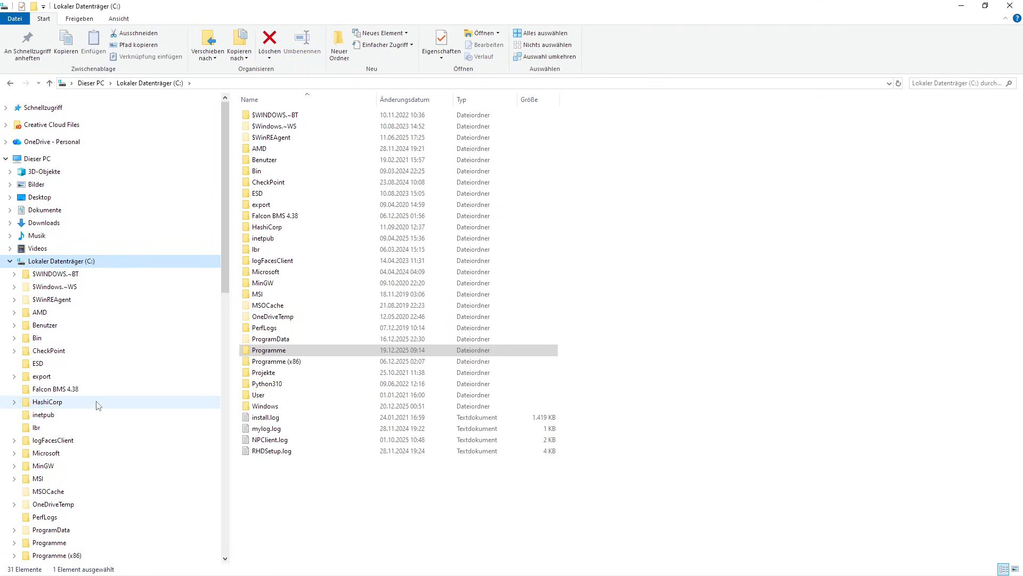
pyautogui.click(42, 213)
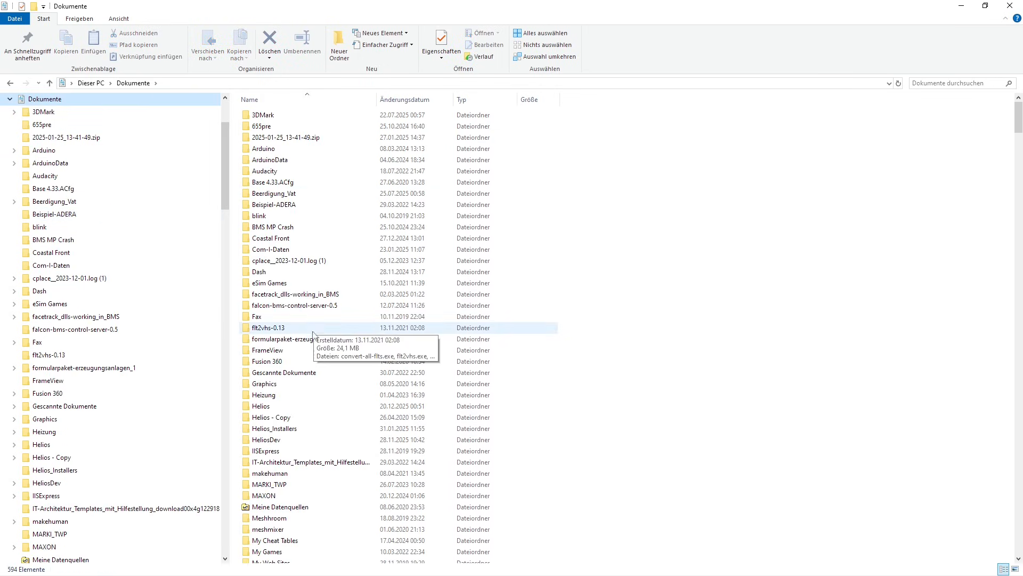
pyautogui.doubleClick(262, 406)
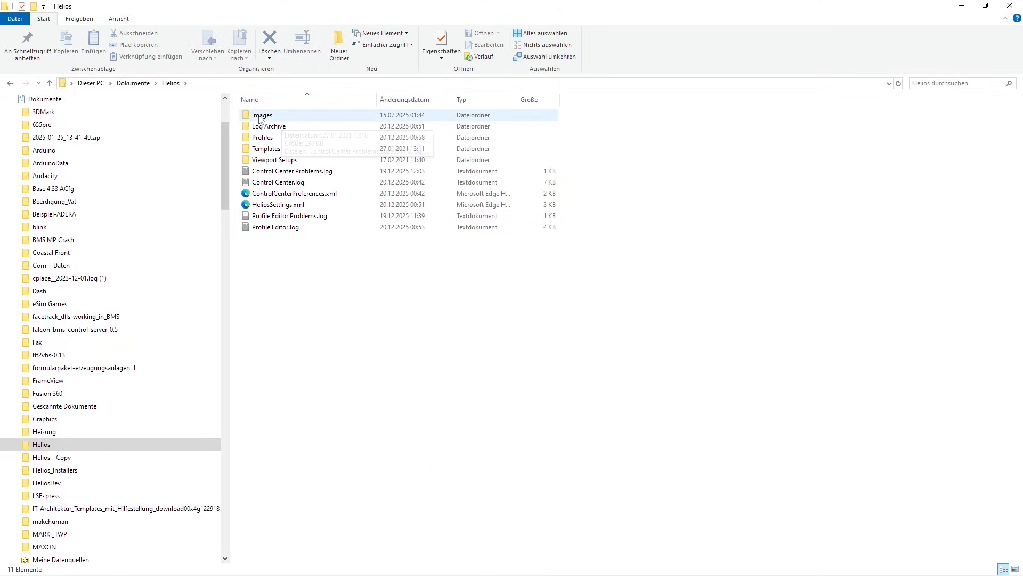
pyautogui.doubleClick(259, 115)
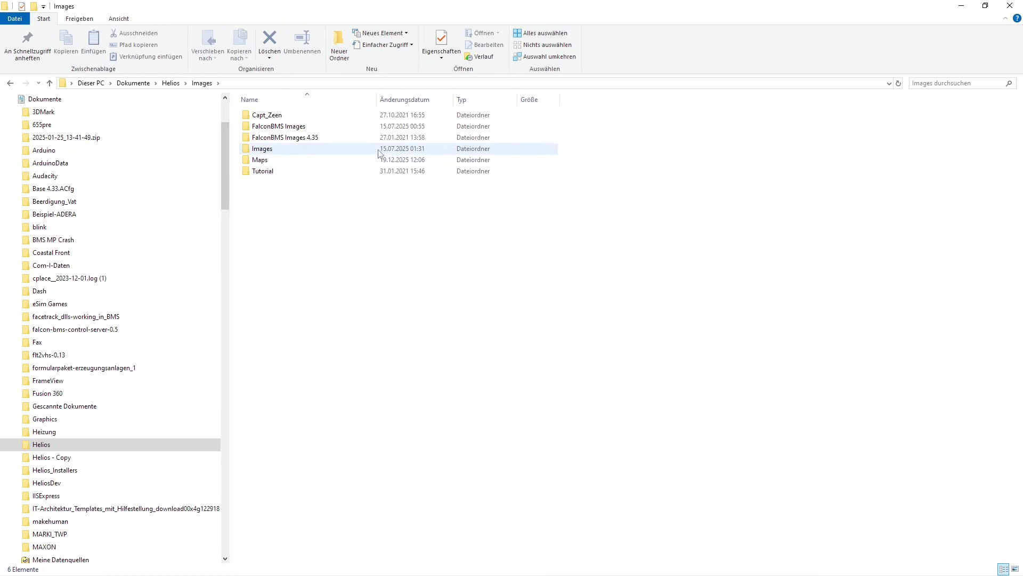
pyautogui.moveTo(260, 164)
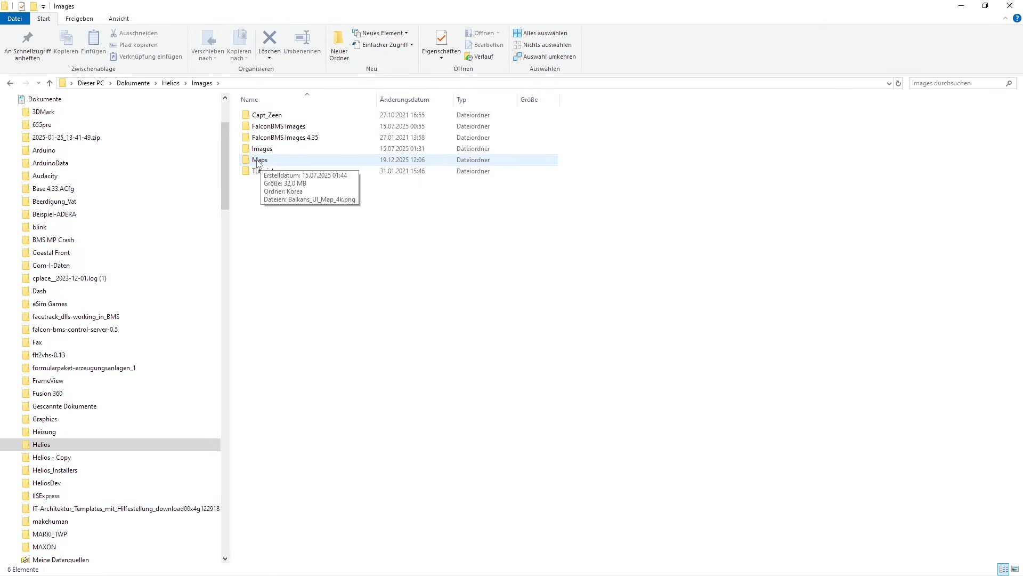
pyautogui.doubleClick(258, 161)
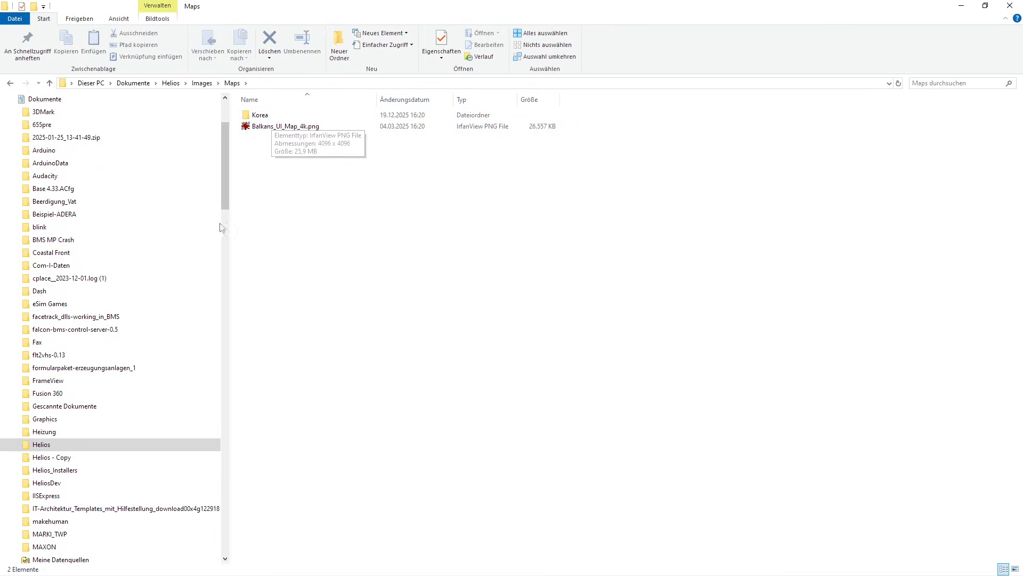
# - Open the Docs > 05 Maps folder of the Falcon BMS 4.38 installation on the Games drive
pyautogui.moveTo(225, 159); pyautogui.dragTo(247, 458)
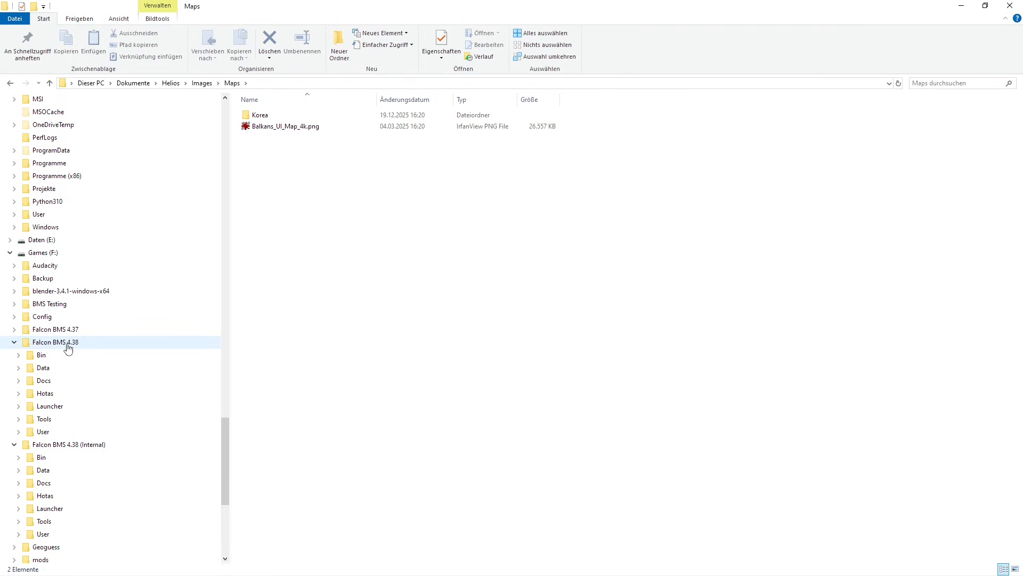
pyautogui.click(44, 382)
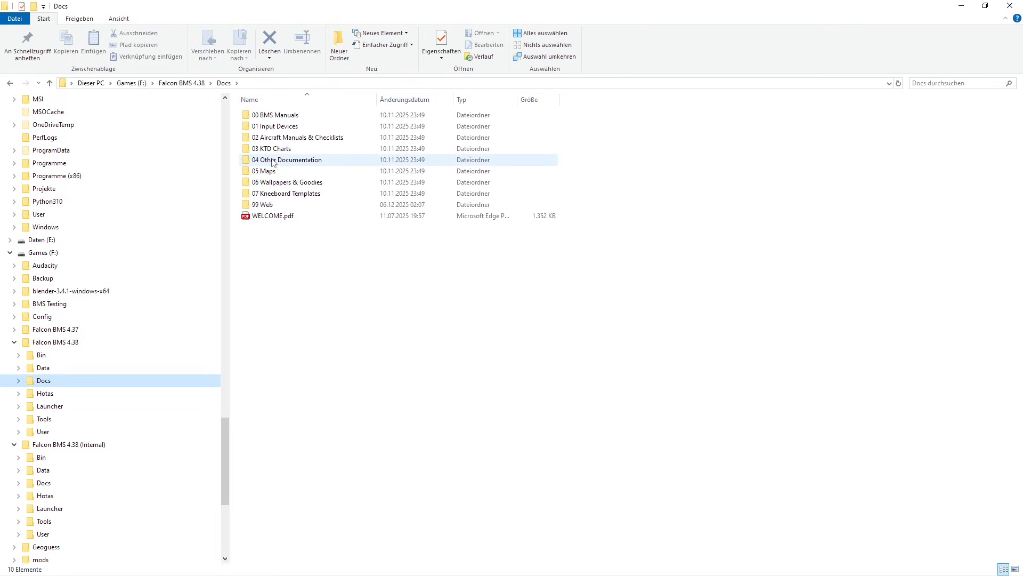
pyautogui.doubleClick(268, 171)
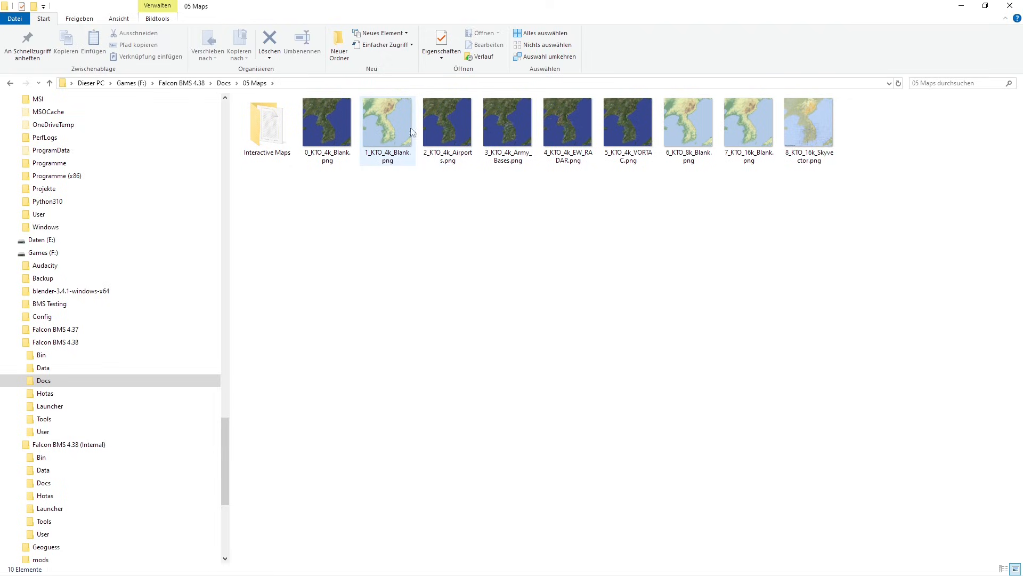
# - Check the image dimensions of 1_KTO_4k_Blank.png in its detailed file properties and close them
pyautogui.doubleClick(388, 120)
pyautogui.rightClick(388, 120)
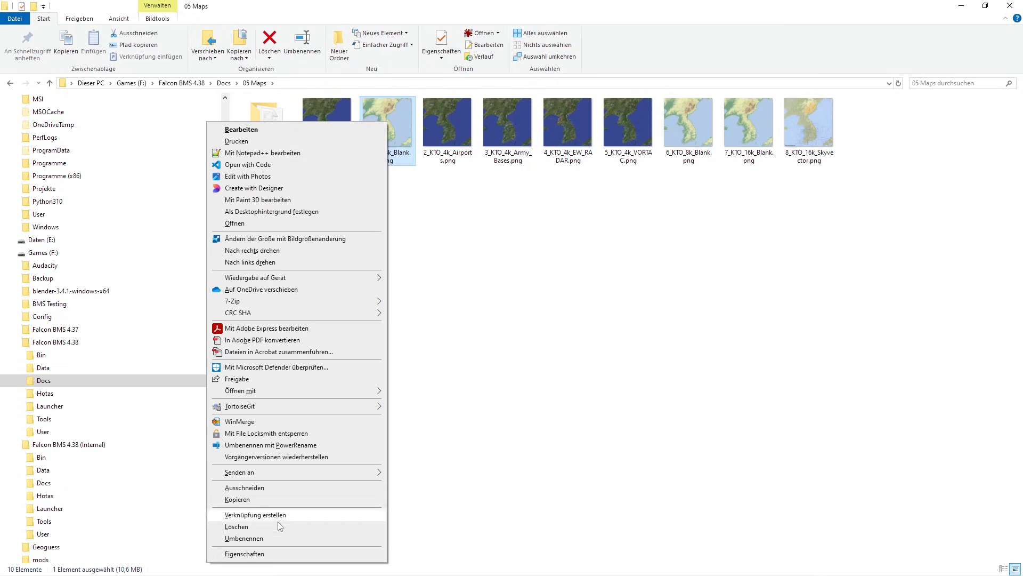
pyautogui.click(244, 553)
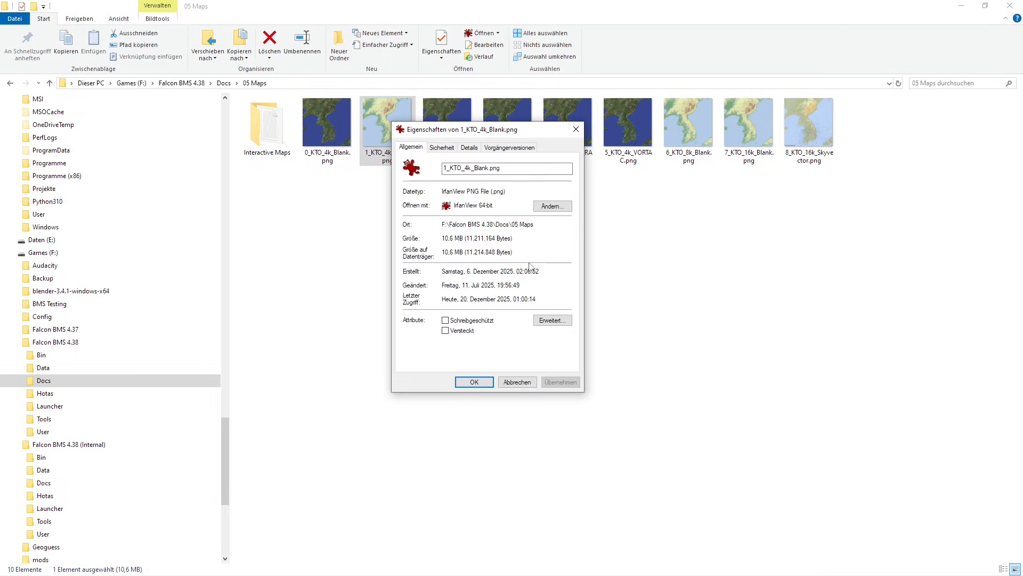
pyautogui.click(469, 147)
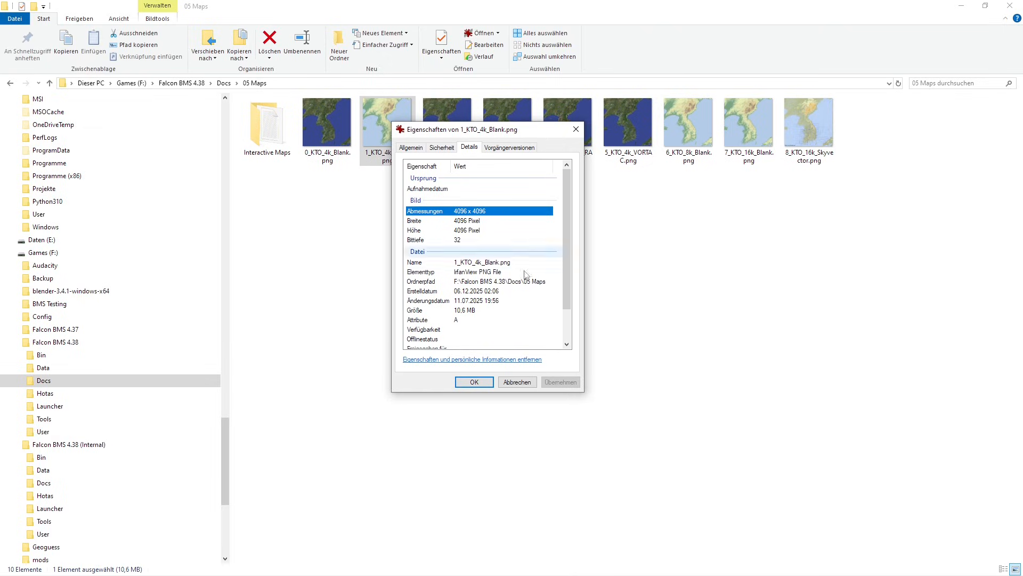
pyautogui.click(525, 387)
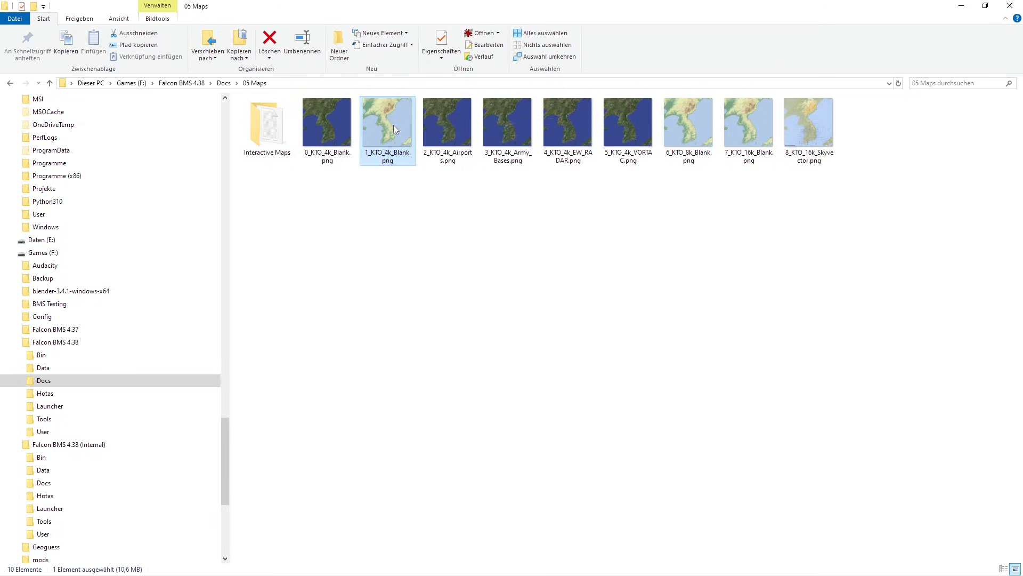
pyautogui.moveTo(393, 125)
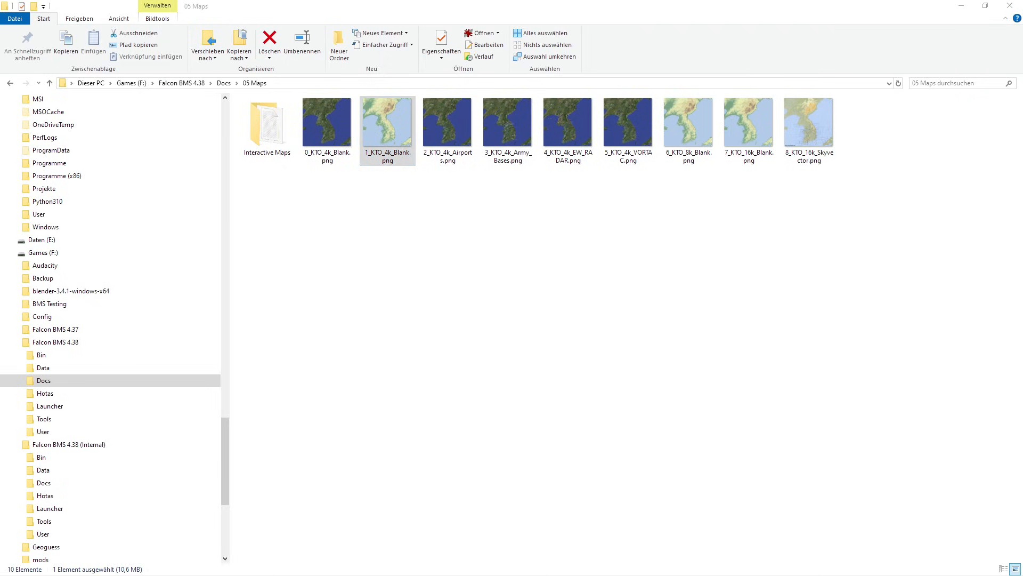
# - Bring the browser window with OpenRadar's KTO_4k_Skyvector_38.png on GitHub onto this screen, maximize it and view the whole map
pyautogui.moveTo(1022, 90); pyautogui.dragTo(889, 29)
pyautogui.click(946, 26)
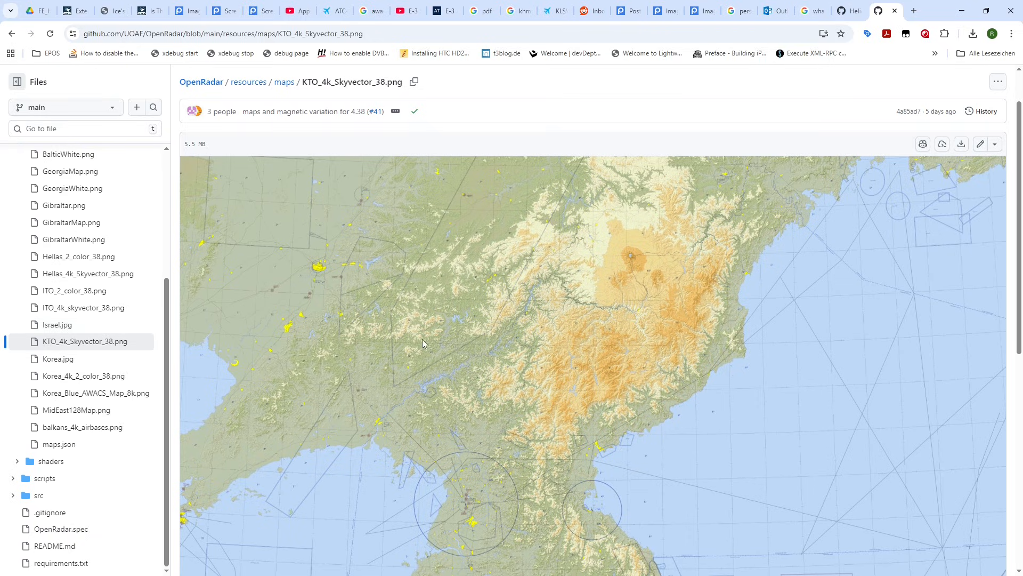
pyautogui.scroll(-5, 522, 447)
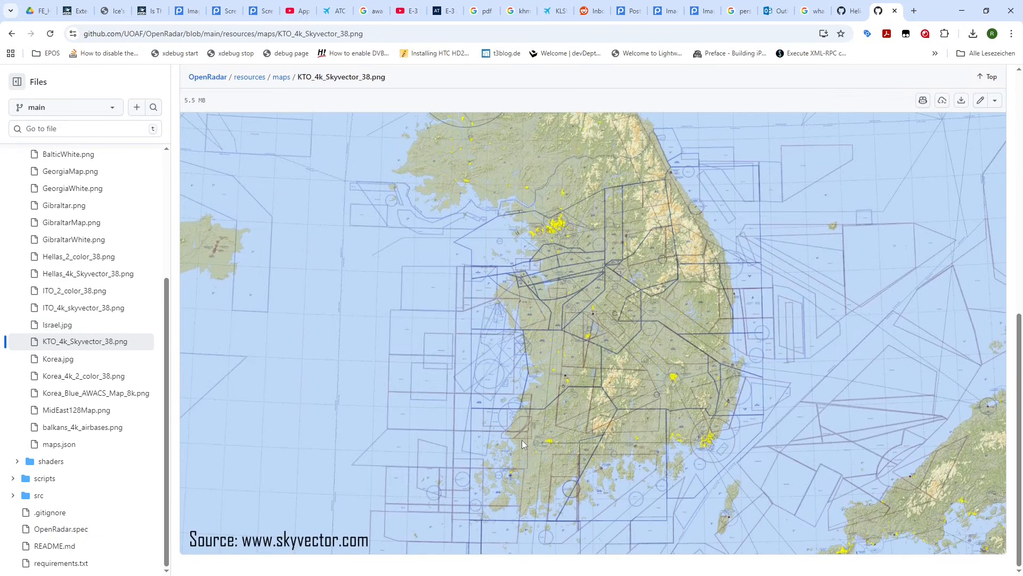
# - Examine the northern and southern parts of the KTO_4k_Skyvector_38.png map on GitHub
pyautogui.scroll(7, 523, 443)
pyautogui.scroll(-8, 522, 442)
pyautogui.scroll(5, 523, 443)
pyautogui.scroll(2, 523, 439)
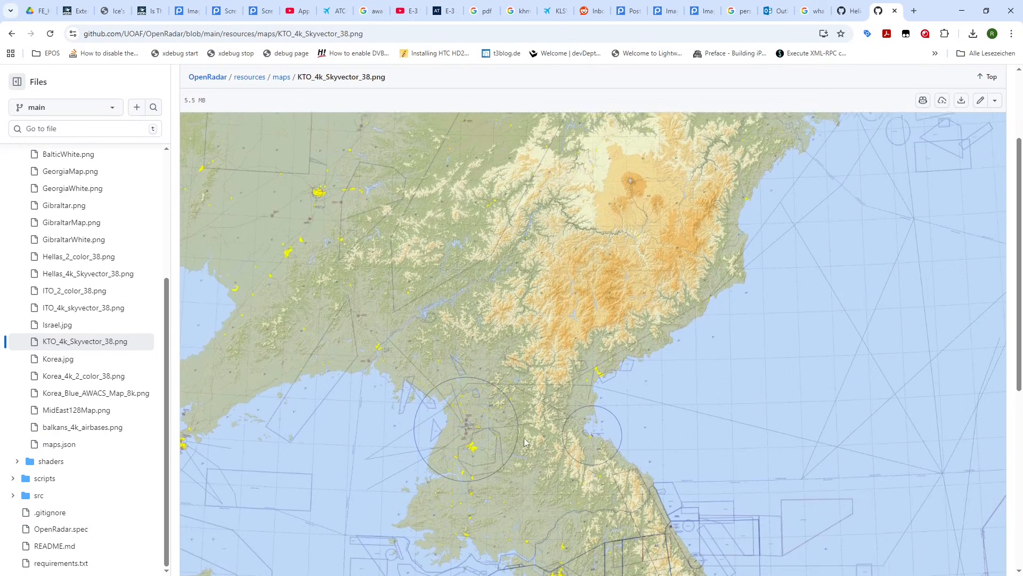
pyautogui.scroll(-5, 524, 437)
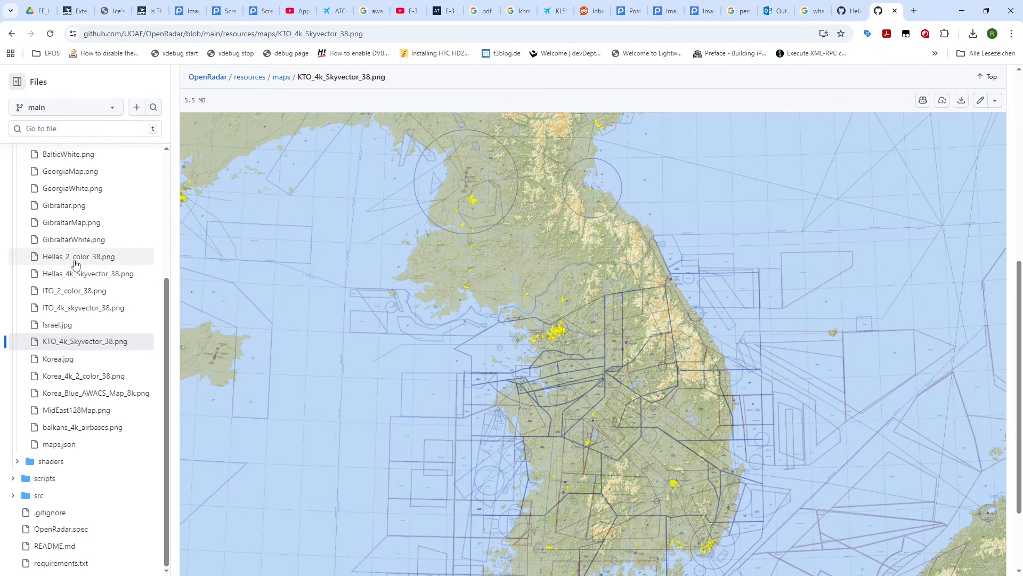
# - Open Hellas_4k_Skyvector_38.png from the OpenRadar maps folder and look over the map
pyautogui.click(69, 277)
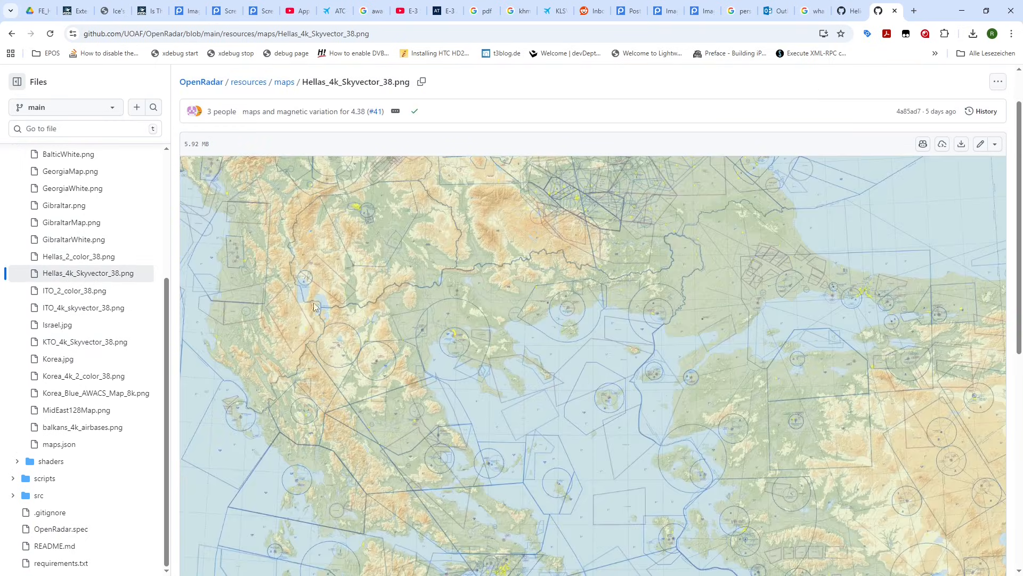
pyautogui.scroll(-1, 417, 334)
pyautogui.scroll(1, 417, 334)
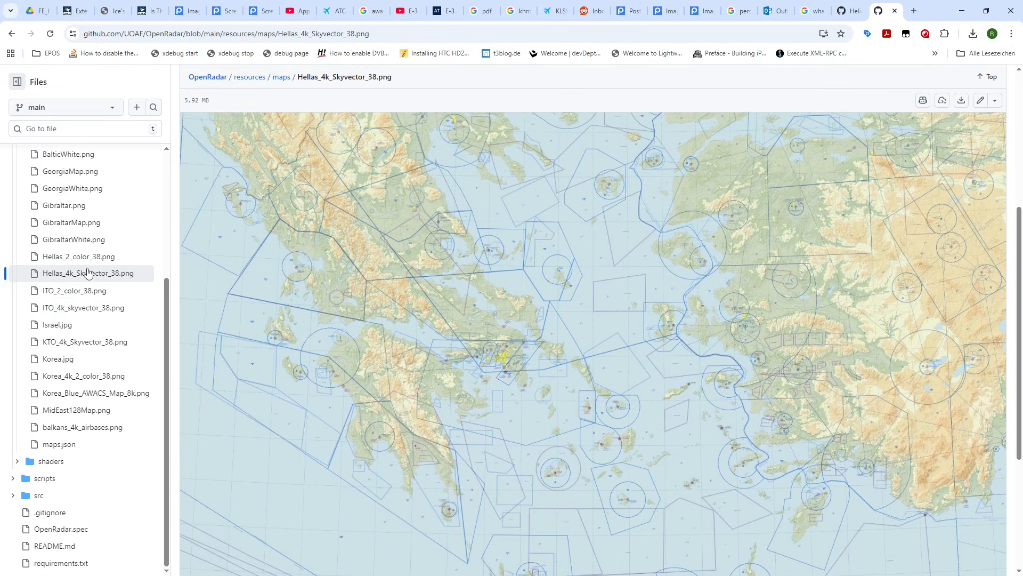
# - Download KTO_4k_Skyvector_38.png from the repository and save it in Dokumente > Helios > Images > Maps
pyautogui.click(80, 346)
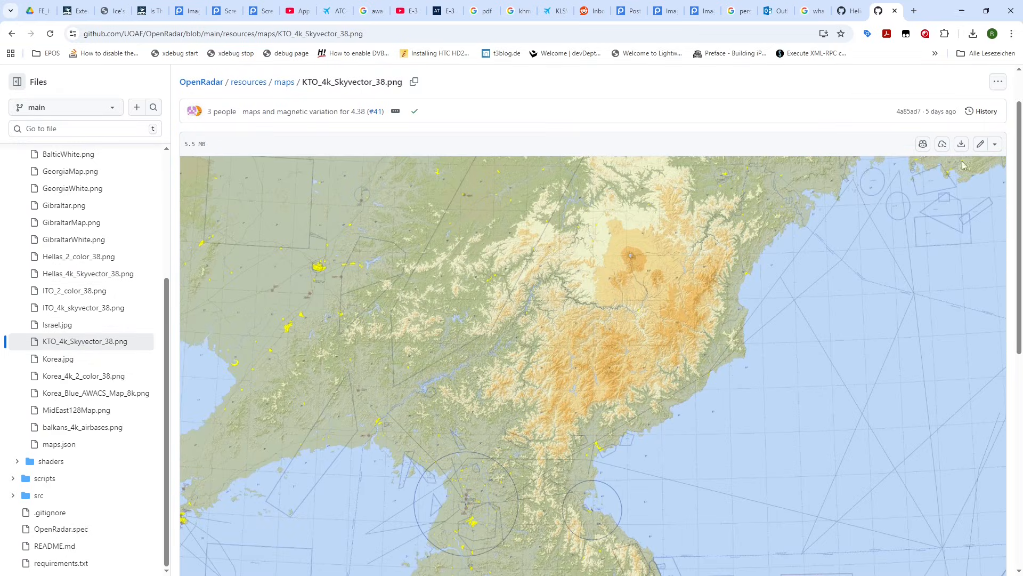
pyautogui.click(962, 145)
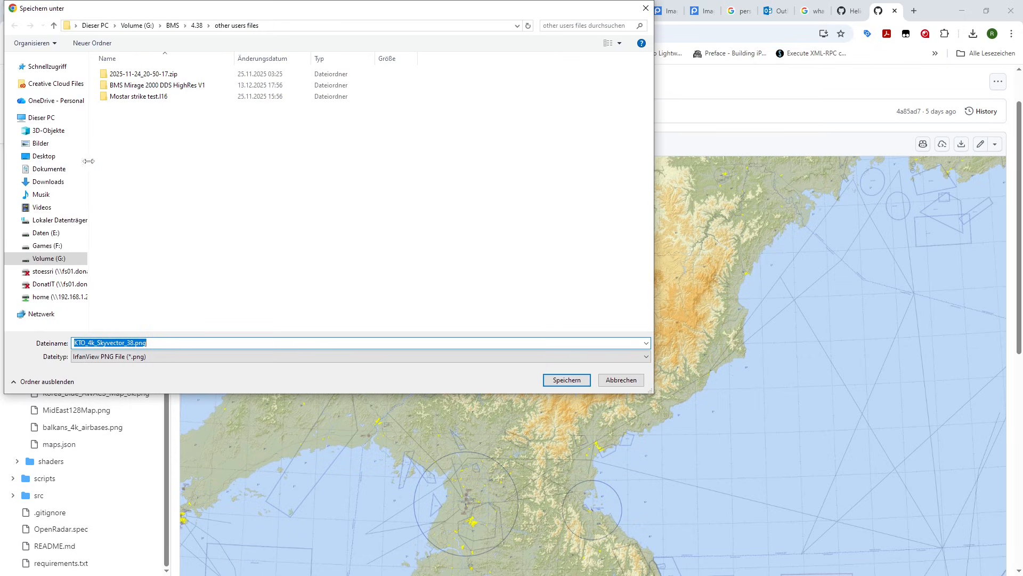
pyautogui.click(48, 169)
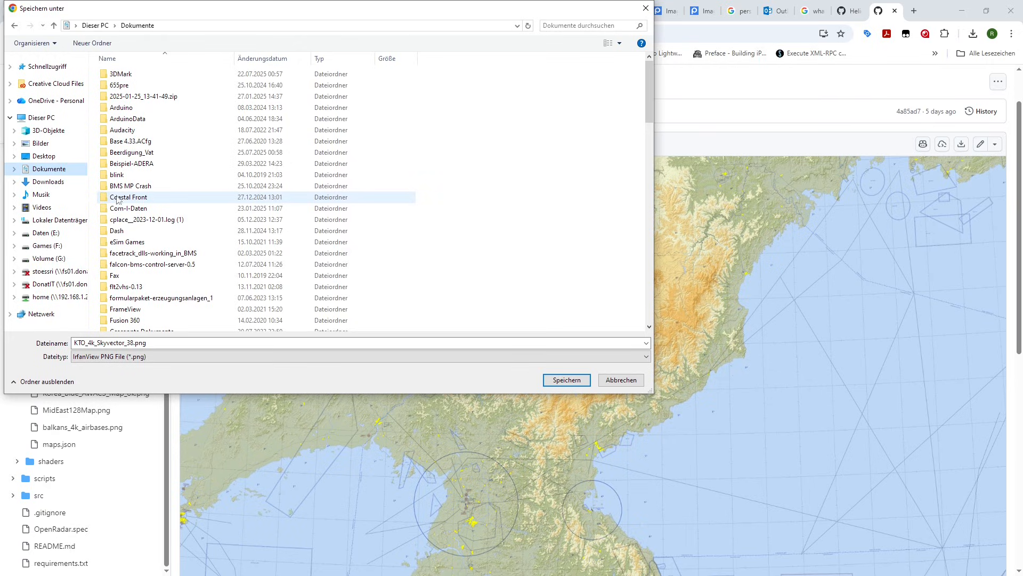
pyautogui.scroll(-6, 121, 214)
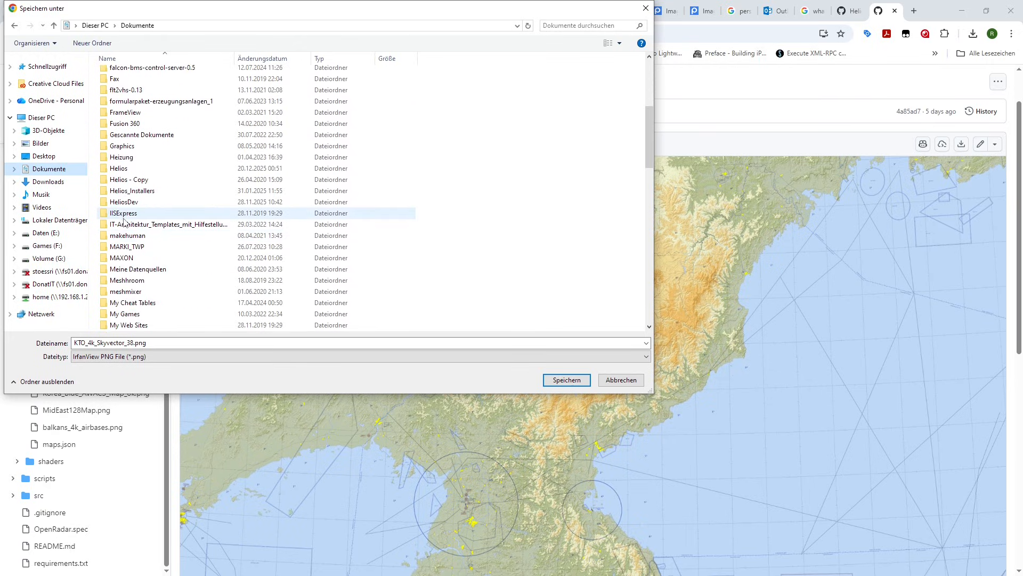
pyautogui.doubleClick(126, 170)
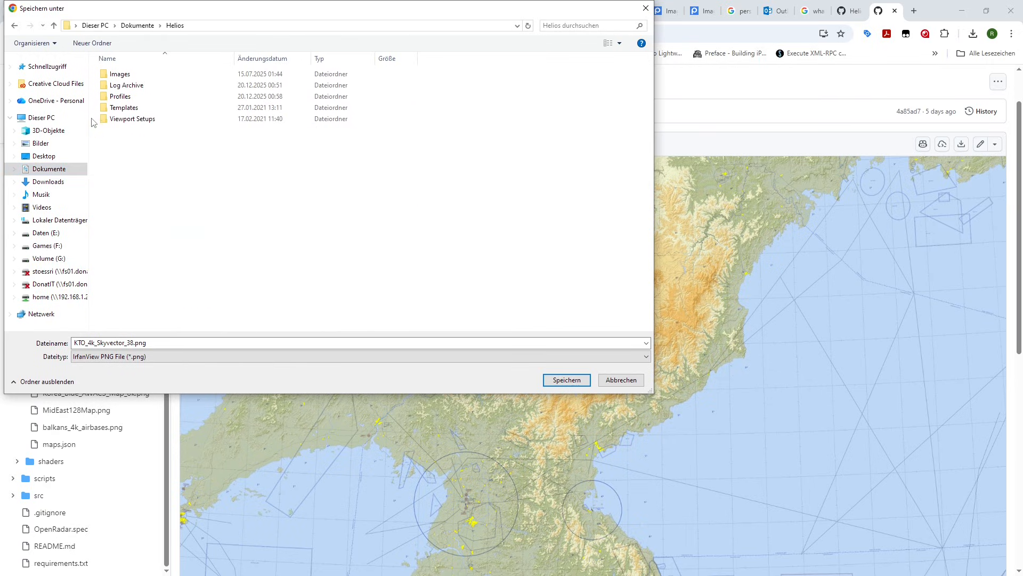
pyautogui.doubleClick(121, 78)
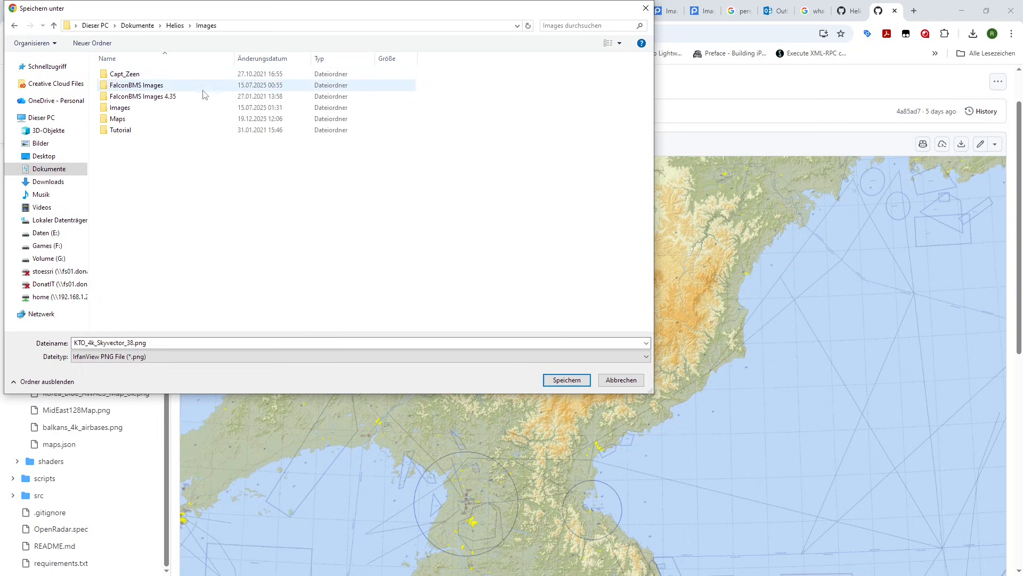
pyautogui.doubleClick(130, 124)
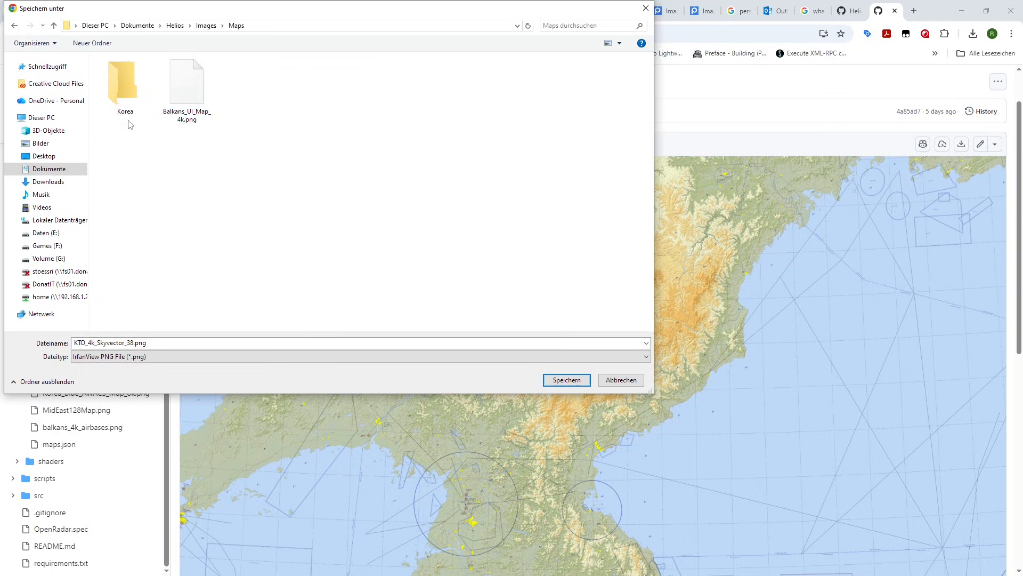
pyautogui.click(566, 380)
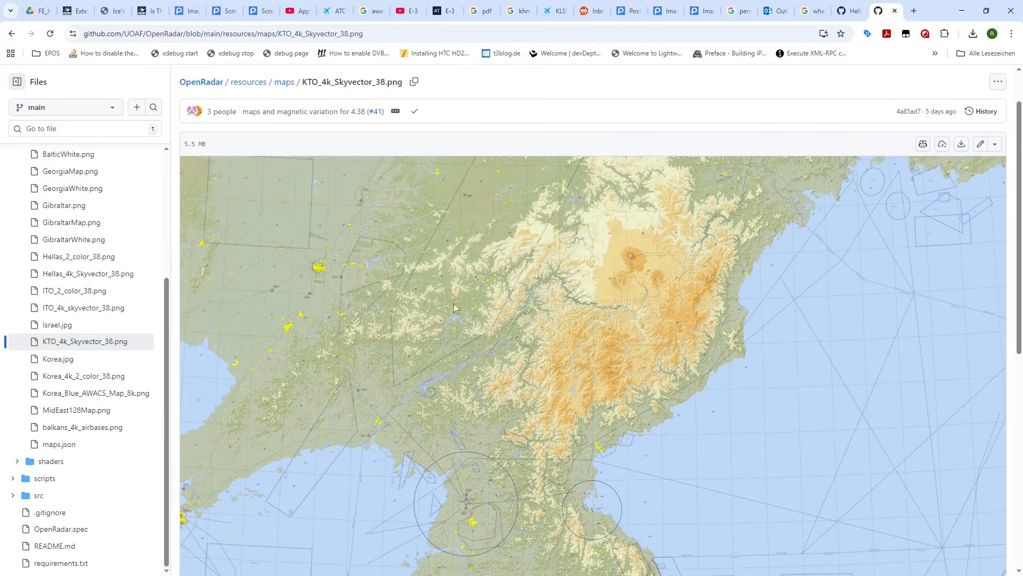
# - Return to the Helios profile and examine the map control's theater names for the user-defined maps and the base maps
pyautogui.click(961, 12)
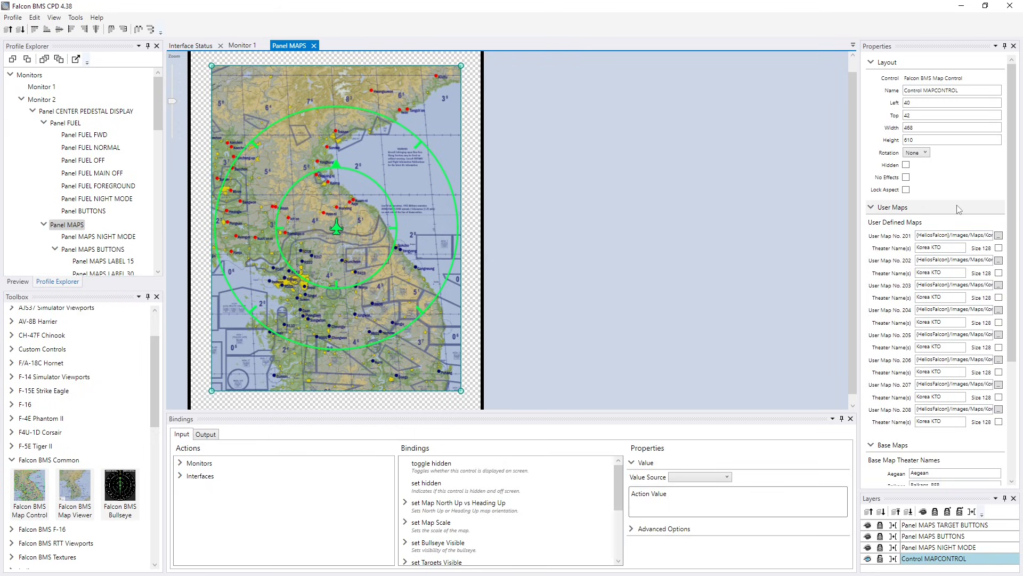
pyautogui.scroll(-5, 958, 333)
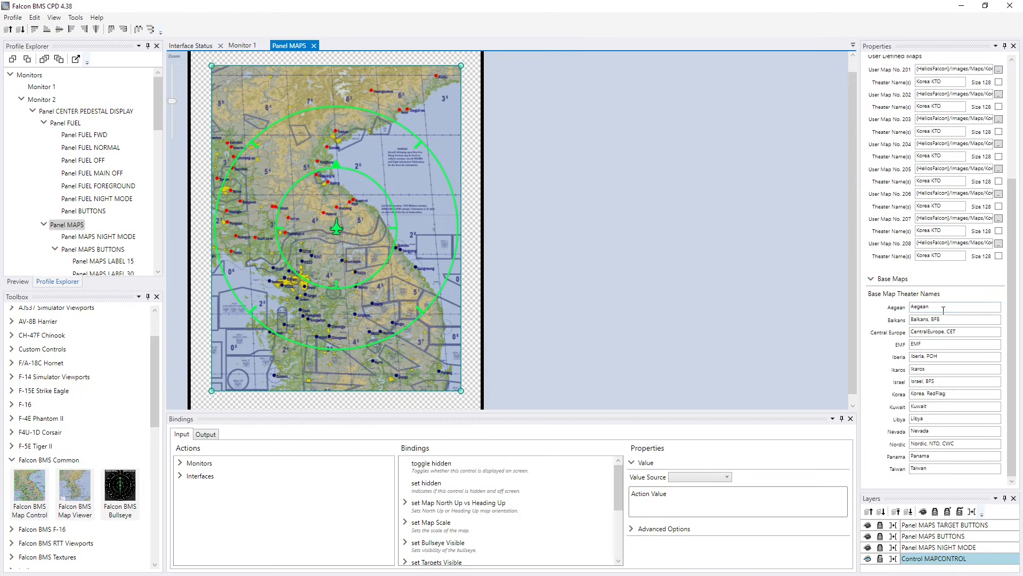
pyautogui.click(950, 357)
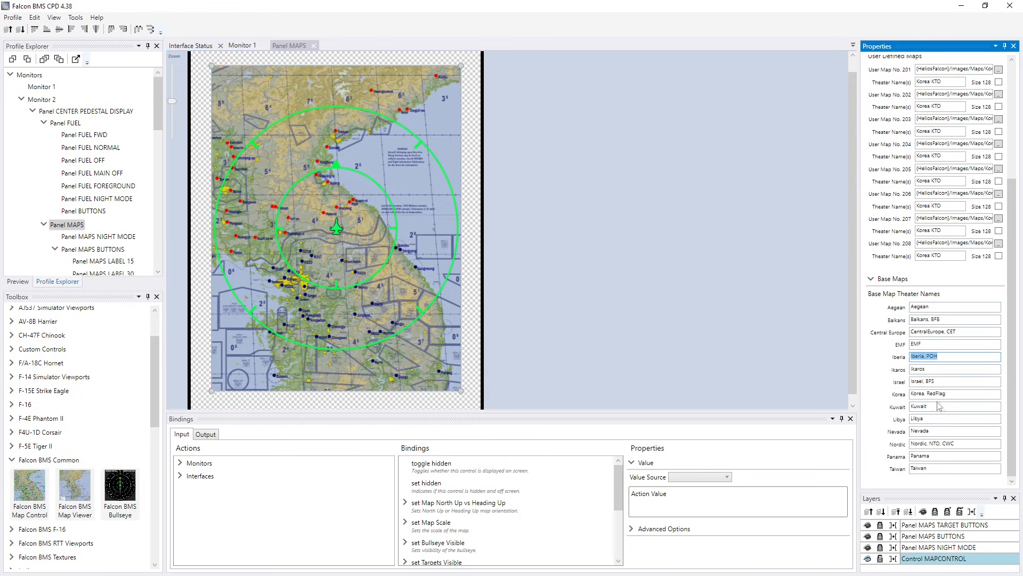
pyautogui.scroll(3, 976, 271)
pyautogui.click(953, 187)
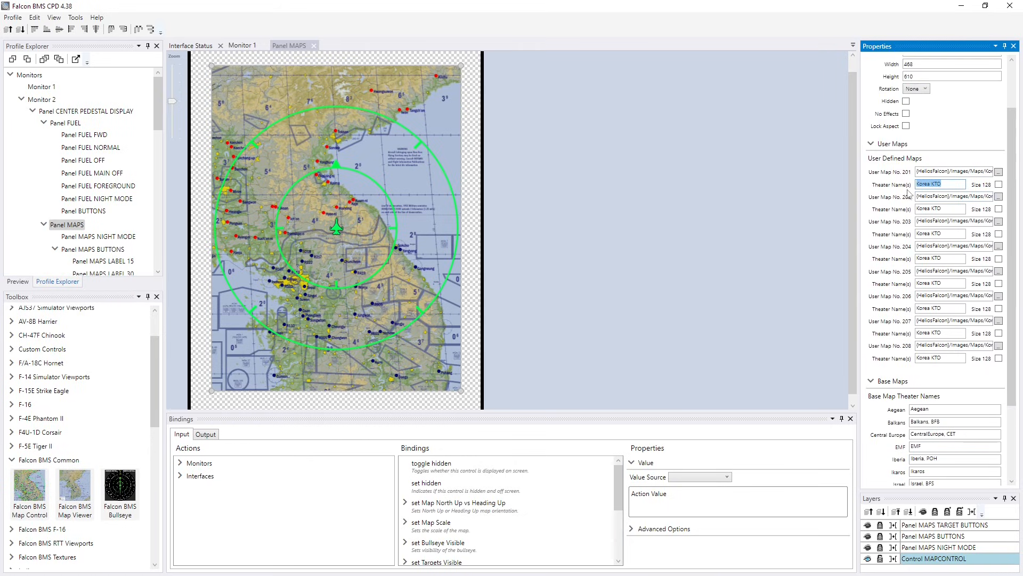
pyautogui.scroll(-3, 928, 296)
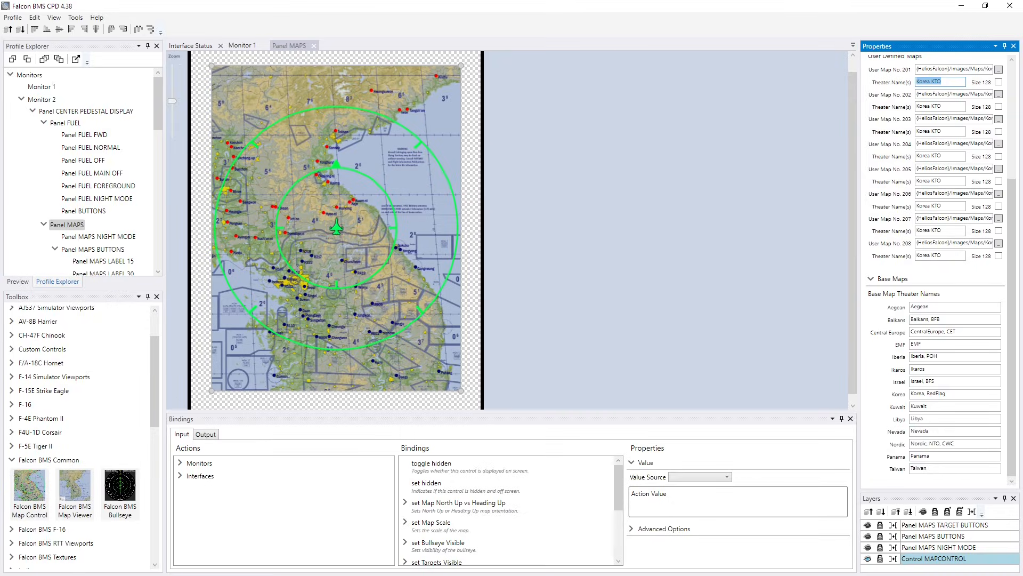
# - Switch to File Explorer and open the Data > TerrData > TheaterDefinition folder of Falcon BMS 4.38
pyautogui.hotkey('alt', 'Tab')
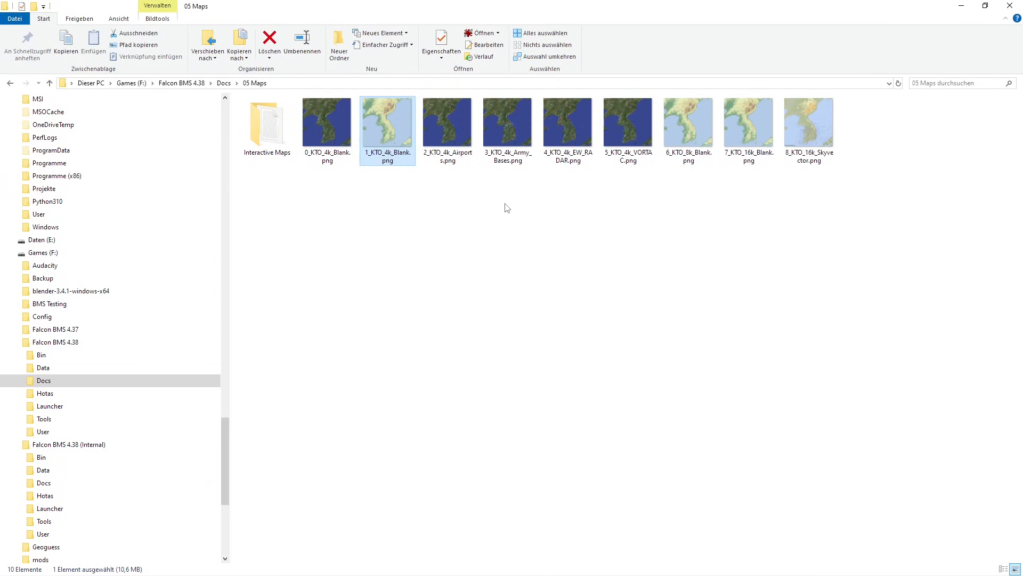
pyautogui.click(43, 368)
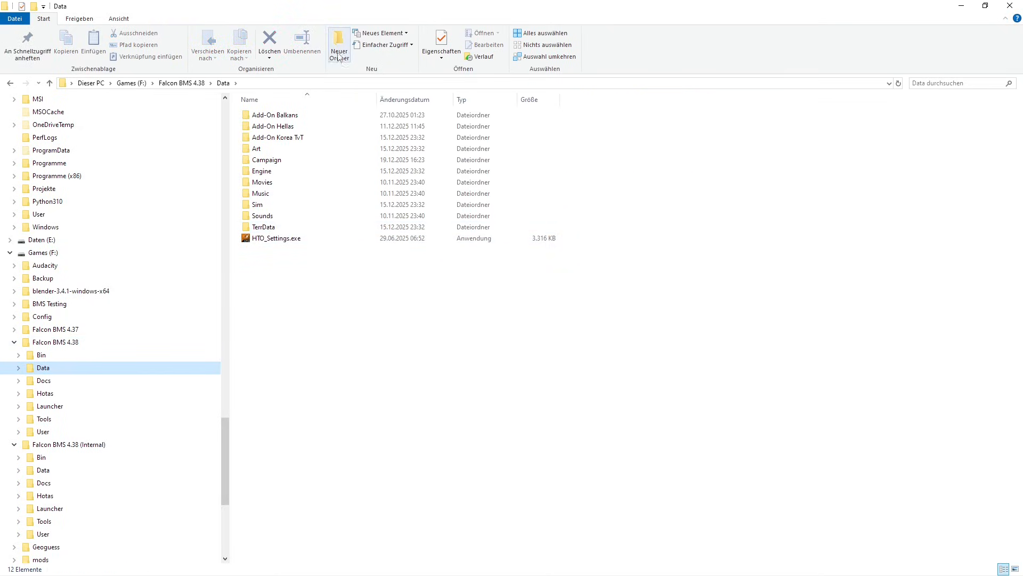
pyautogui.doubleClick(259, 227)
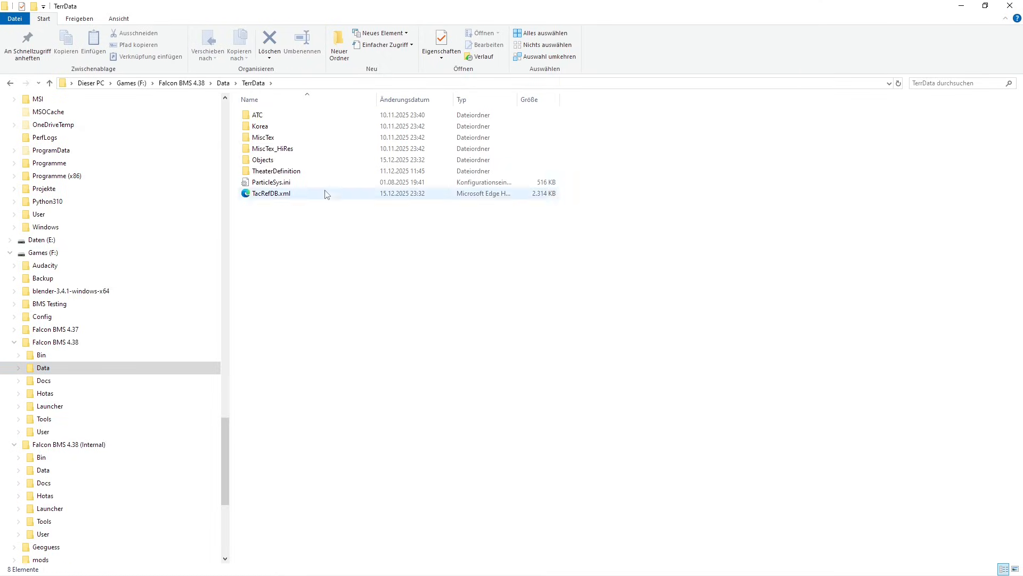
pyautogui.doubleClick(277, 171)
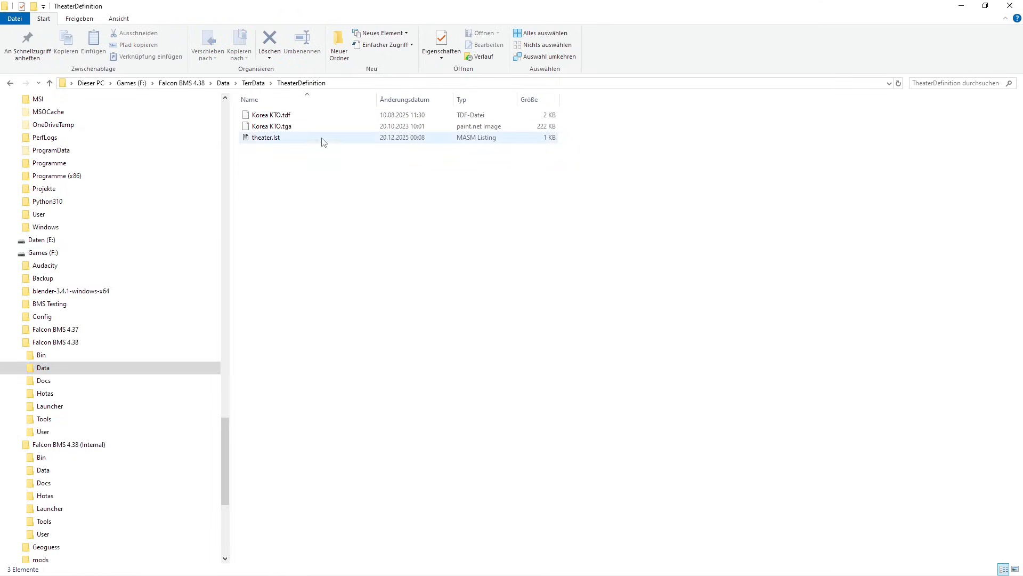
# - Open Korea KTO.tdf for editing in Notepad++ and maximize the editor window
pyautogui.rightClick(285, 118)
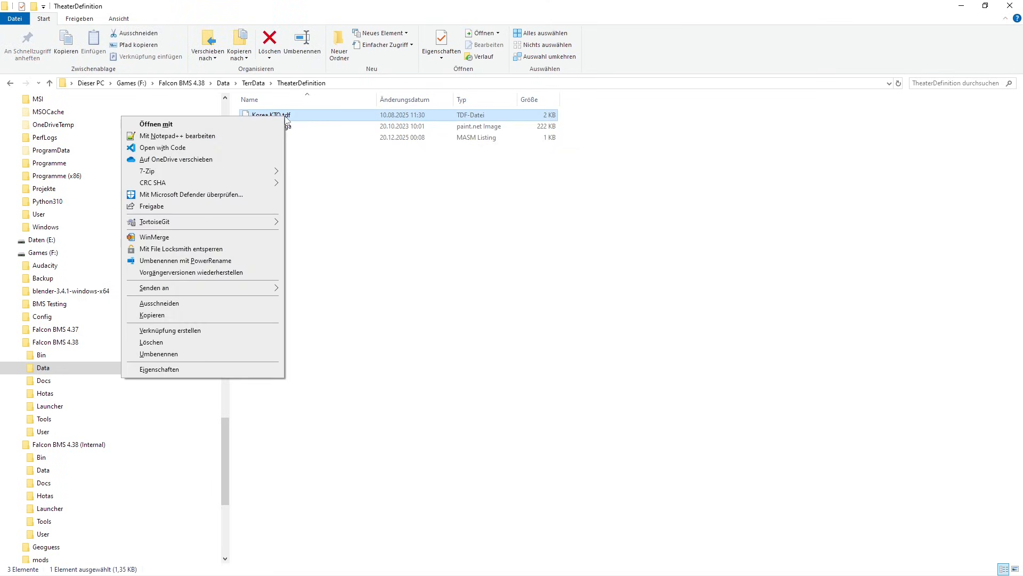
pyautogui.click(187, 137)
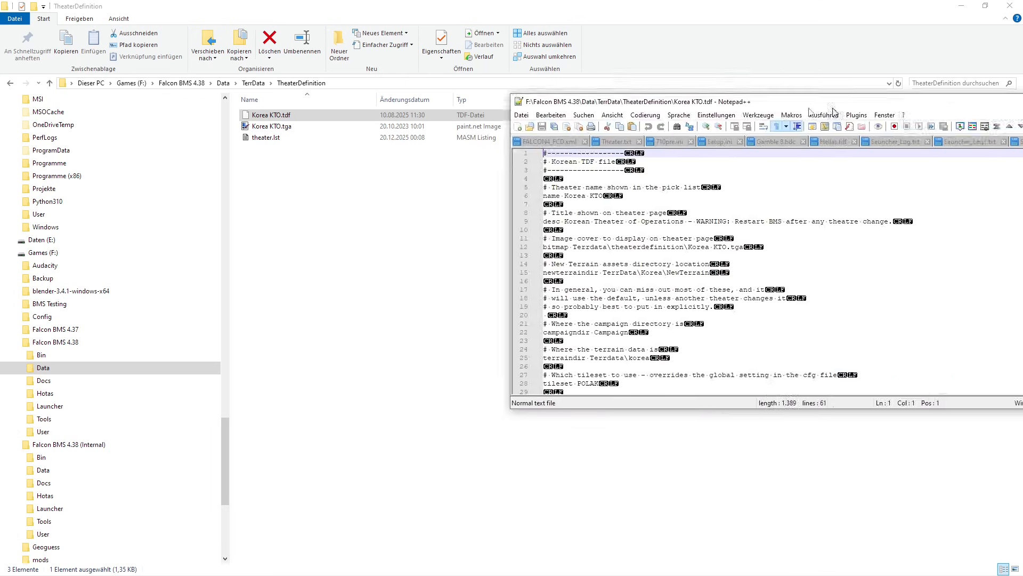
pyautogui.click(808, 84)
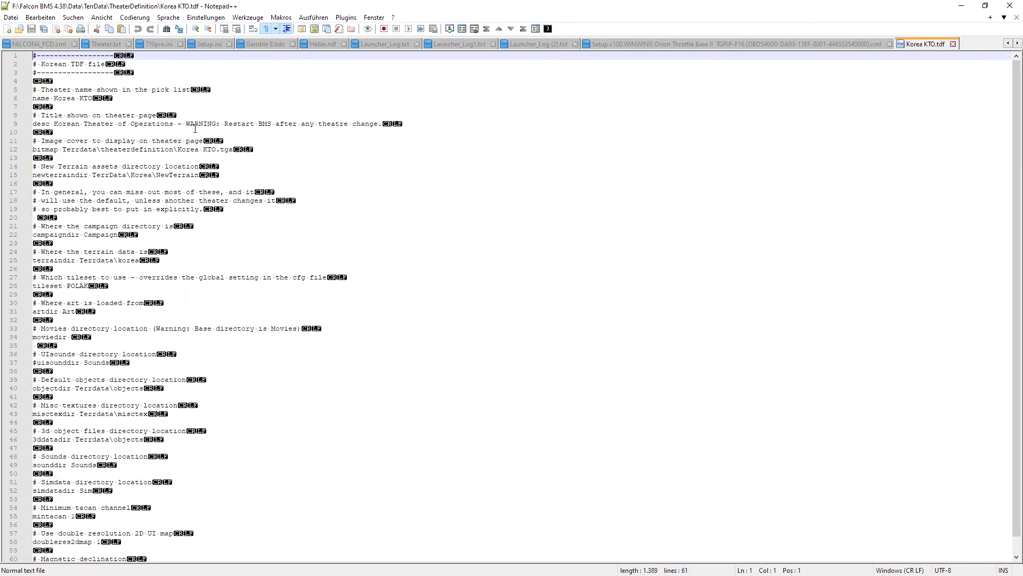
# - Highlight the theater name Korea KTO in the file's name line, then close the file and minimize the editor
pyautogui.moveTo(50, 98); pyautogui.dragTo(203, 99)
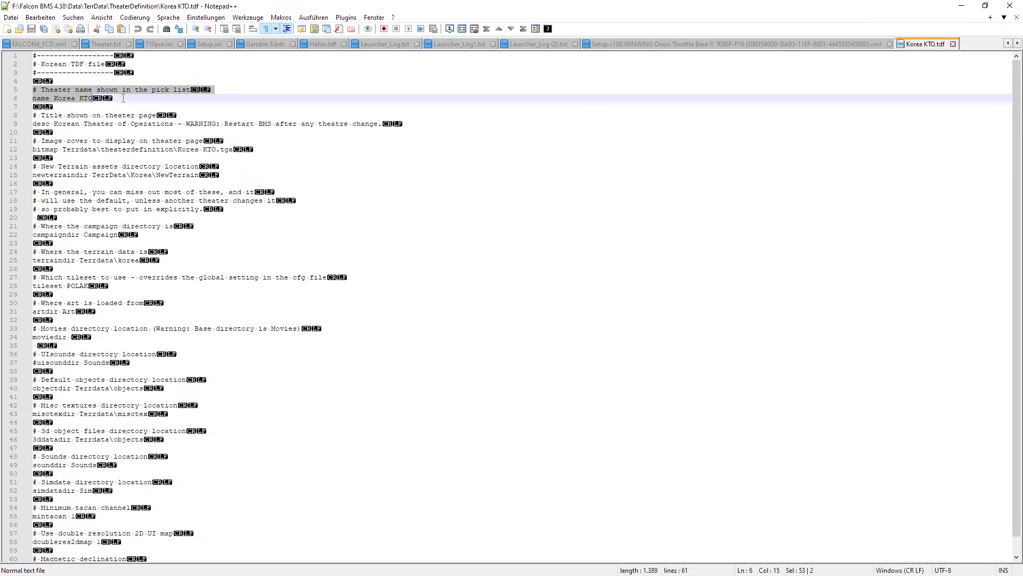
pyautogui.click(36, 99)
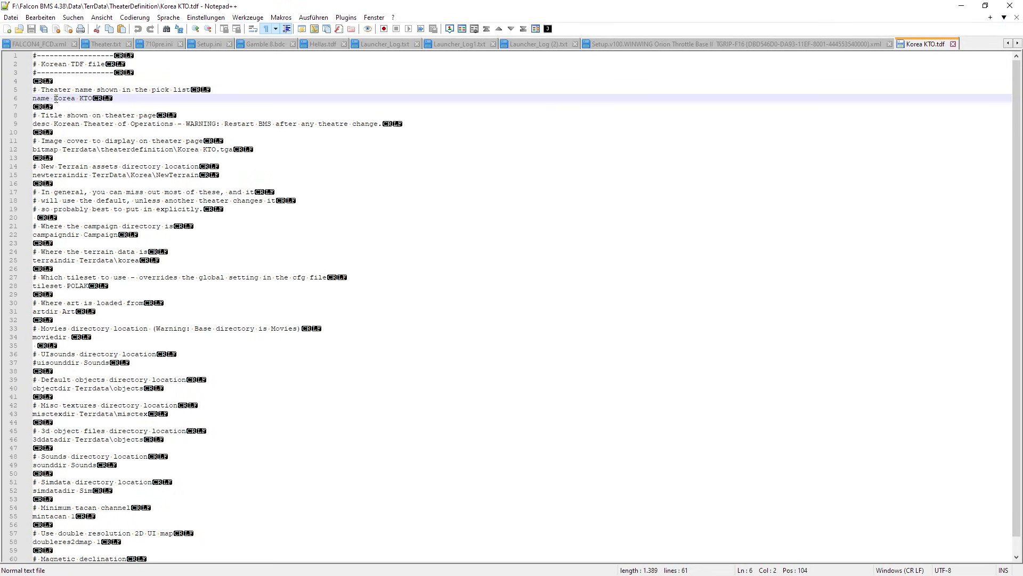
pyautogui.moveTo(54, 98); pyautogui.dragTo(93, 99)
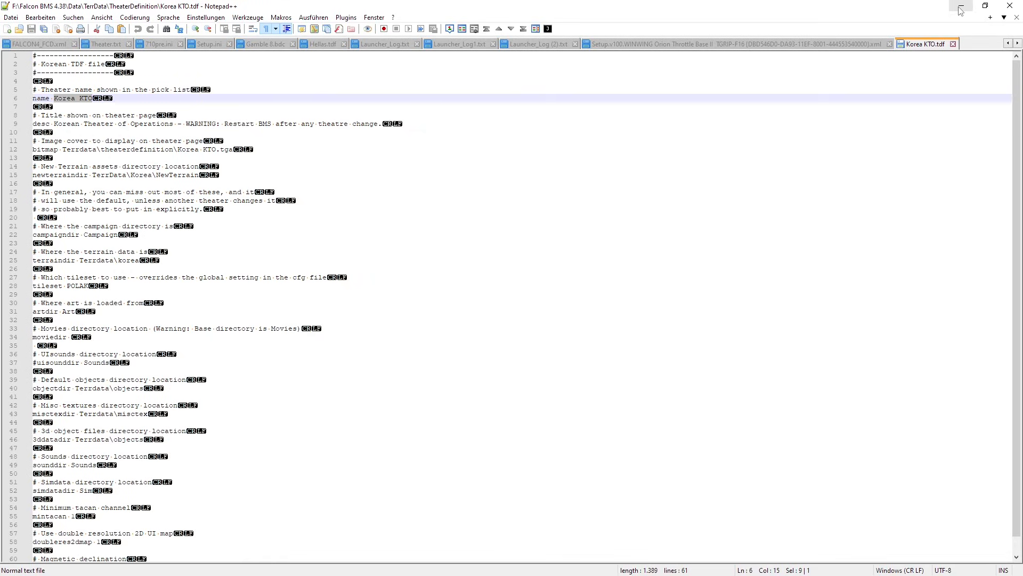
pyautogui.click(953, 44)
pyautogui.click(961, 6)
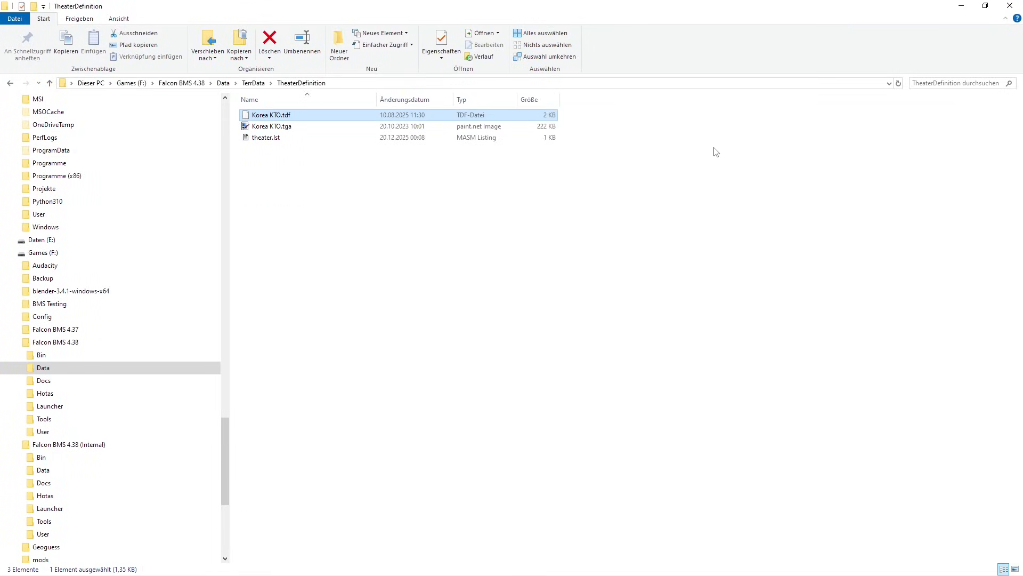
# - Open the Balkans add-on's theater definition folder under Data > Add-On Balkans > Terrdata > theaterdefinition
pyautogui.click(223, 84)
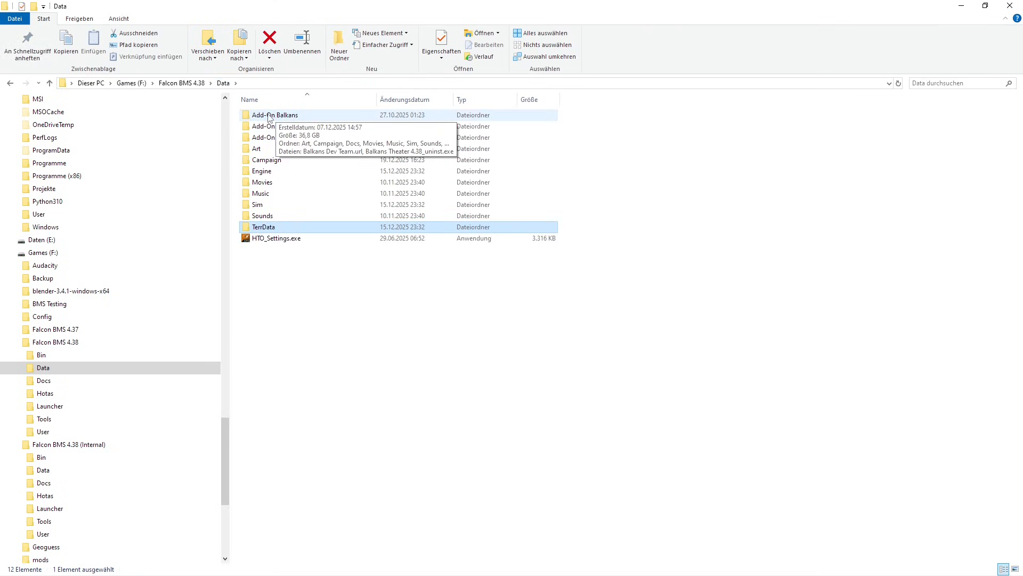
pyautogui.doubleClick(269, 116)
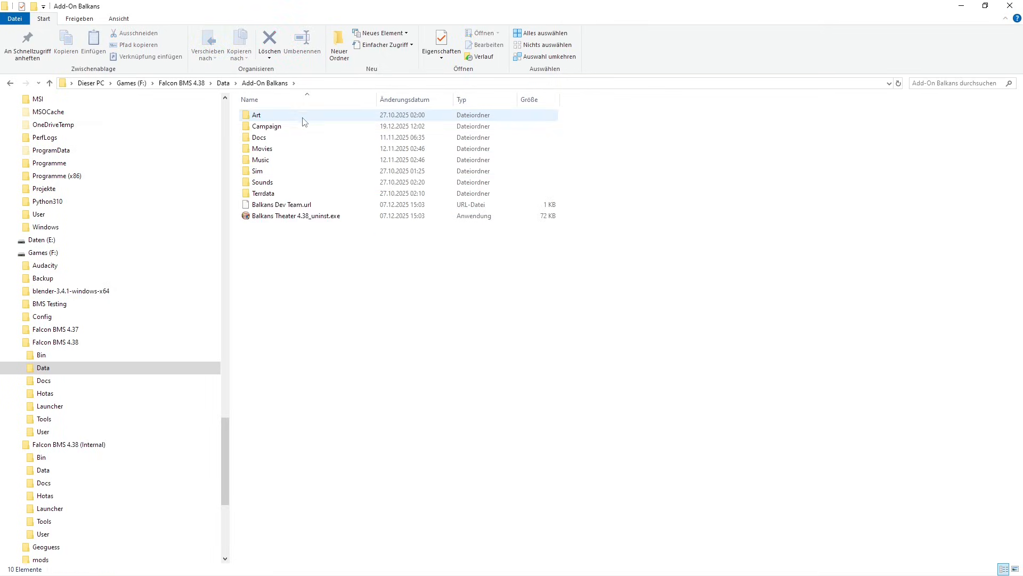
pyautogui.doubleClick(261, 193)
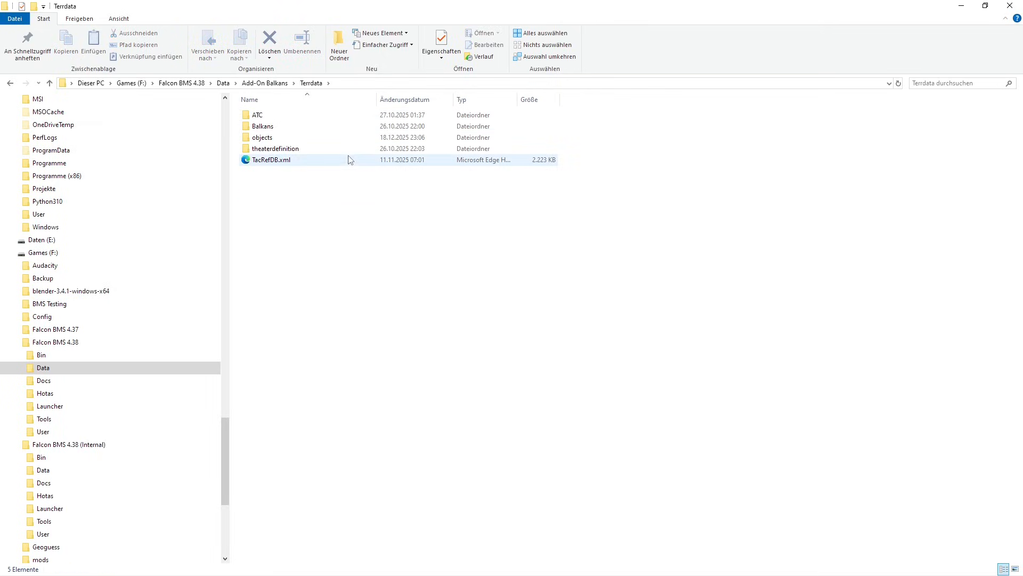
pyautogui.click(275, 150)
pyautogui.doubleClick(275, 150)
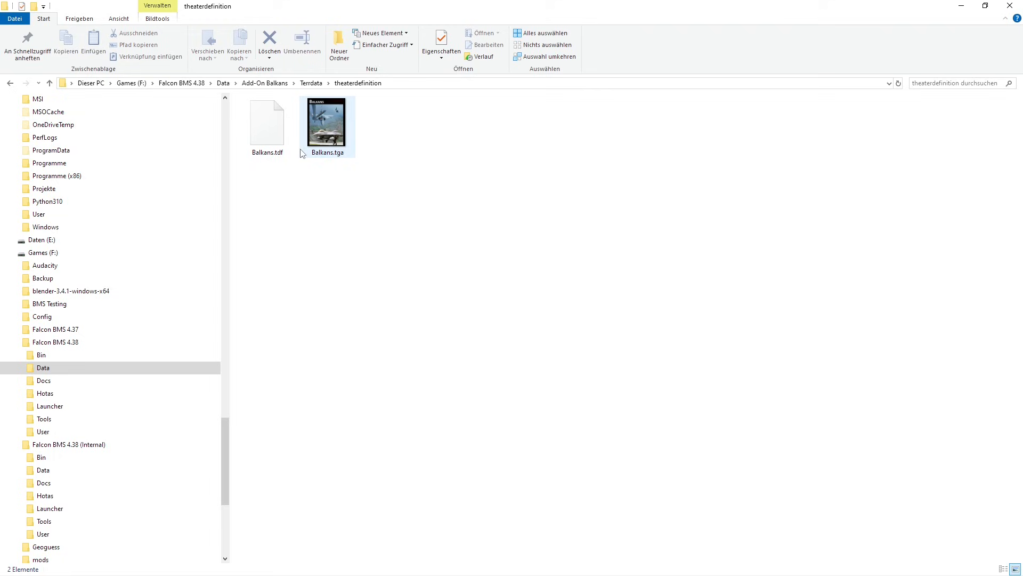
# - Open Balkans.tdf in Notepad++ and highlight the theater name Balkans in its name line
pyautogui.click(272, 129)
pyautogui.rightClick(272, 130)
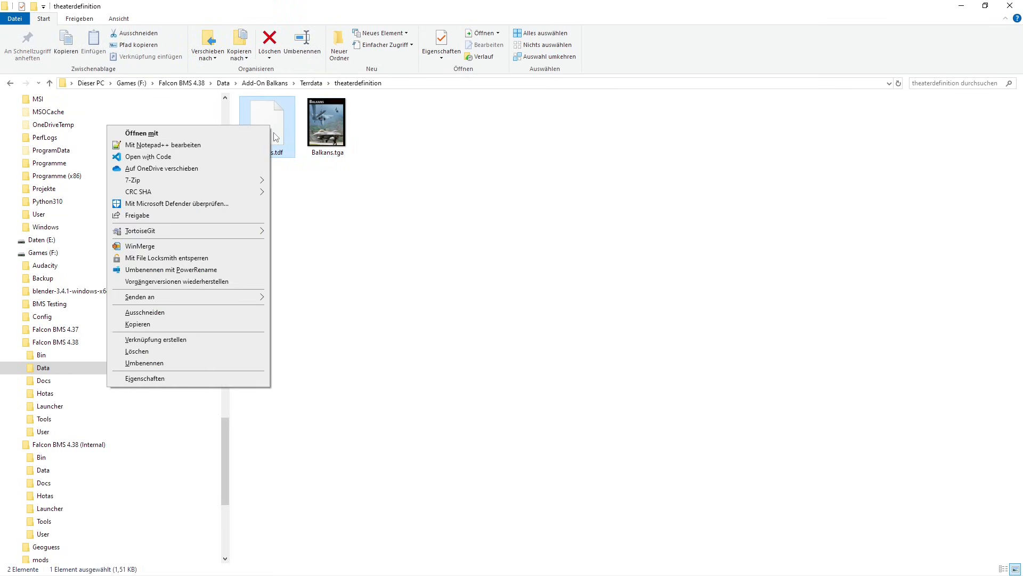
pyautogui.click(181, 146)
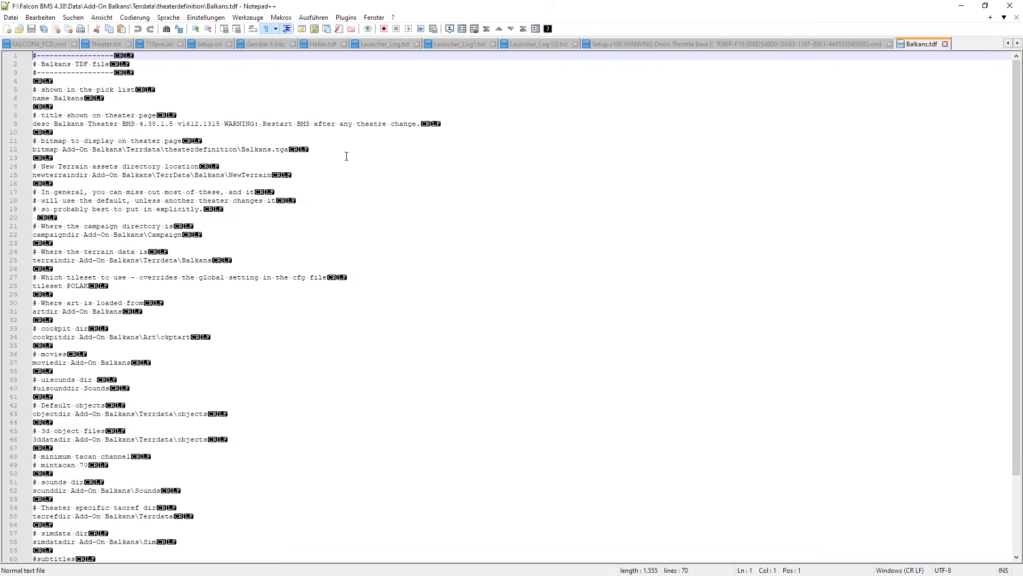
pyautogui.moveTo(84, 99); pyautogui.dragTo(55, 99)
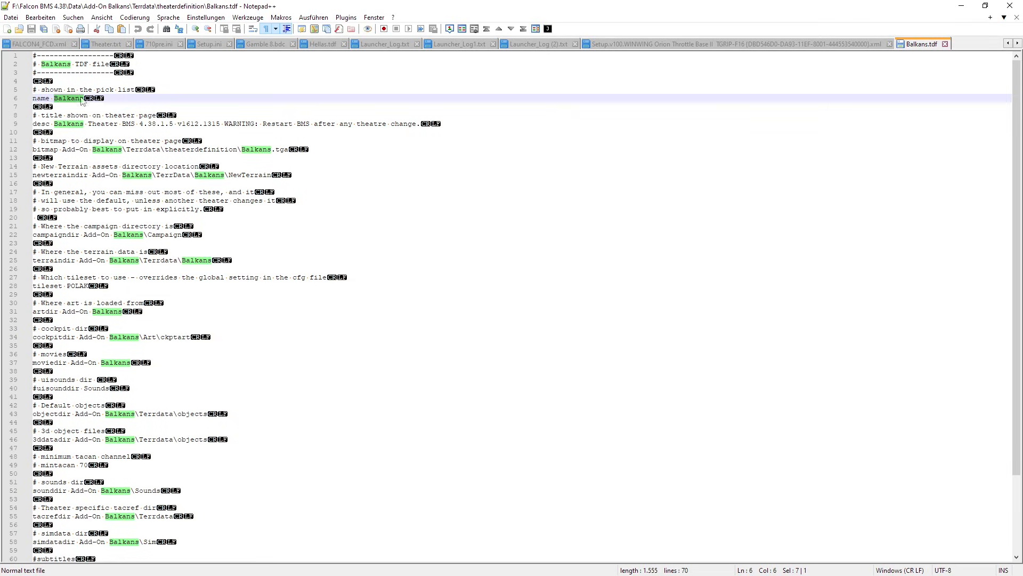
# - Minimize the text editor and file explorer to return to the Helios profile, and widen the Properties area
pyautogui.click(962, 6)
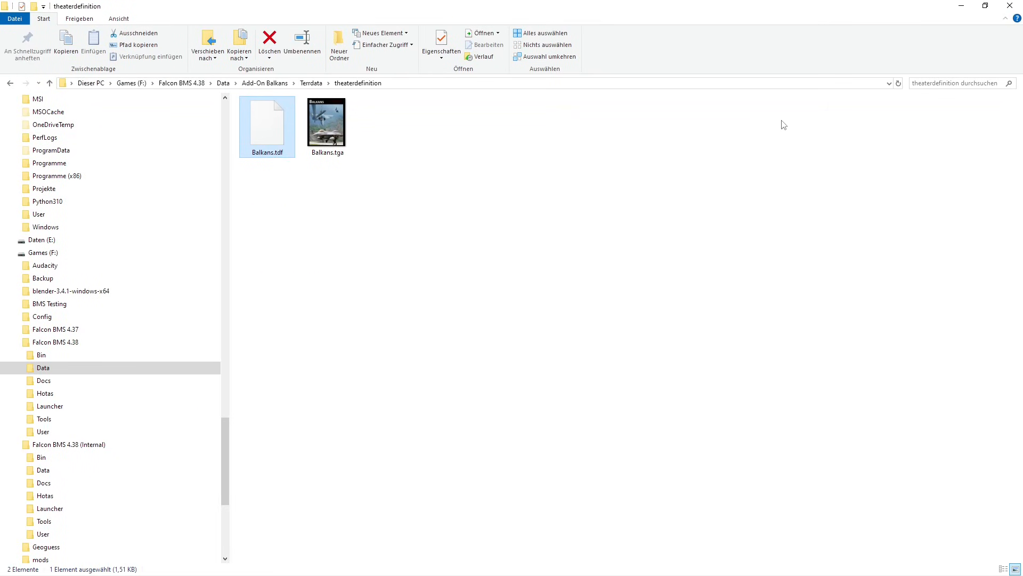
pyautogui.click(961, 6)
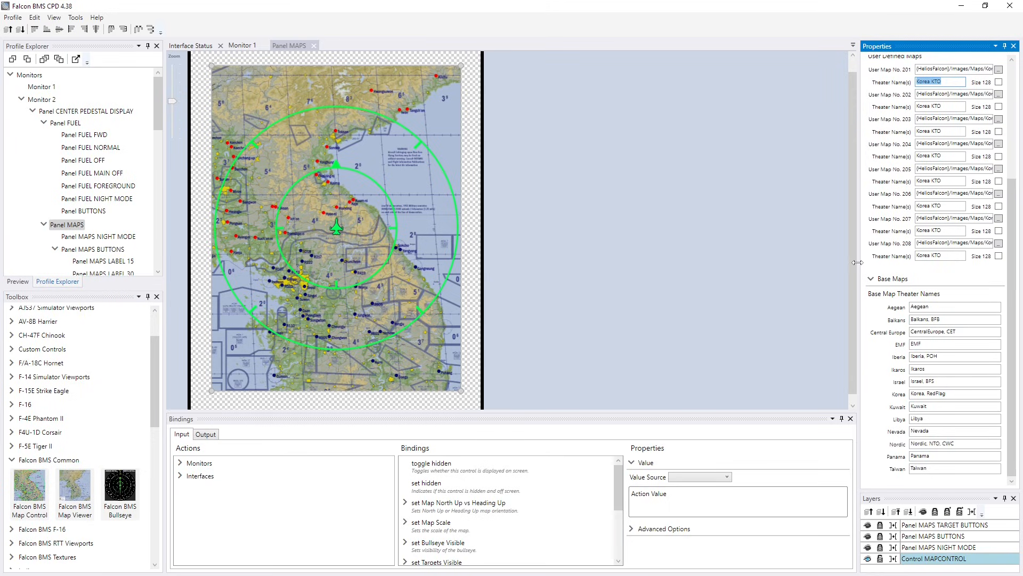
pyautogui.moveTo(858, 265); pyautogui.dragTo(651, 260)
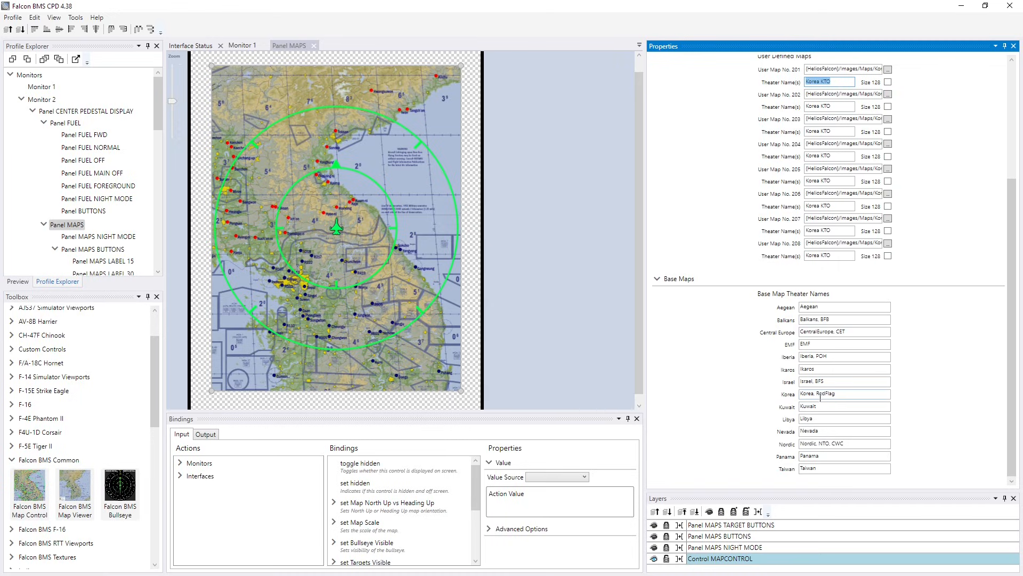
# - Replace the theater names of the Korea base map with the placeholder xxx
pyautogui.doubleClick(802, 393)
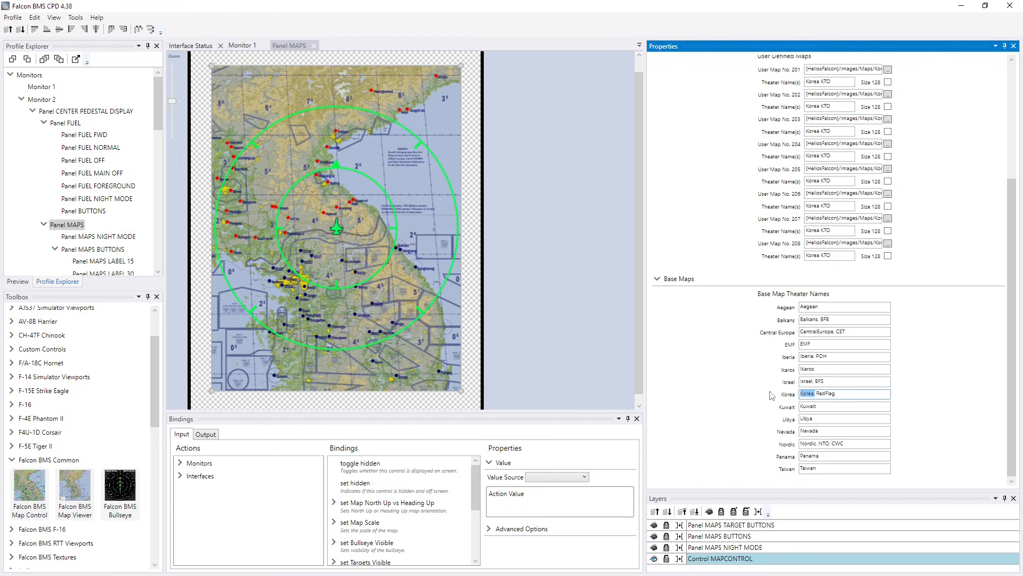
pyautogui.press('BackSpace')
pyautogui.press('Delete')
pyautogui.doubleClick(832, 393)
pyautogui.press('BackSpace')
pyautogui.click(922, 386)
# - Assign the image KTO_4k_Skyvector_38.png from the Helios Images > Maps folder to user map 201
pyautogui.scroll(1, 941, 389)
pyautogui.scroll(3, 941, 394)
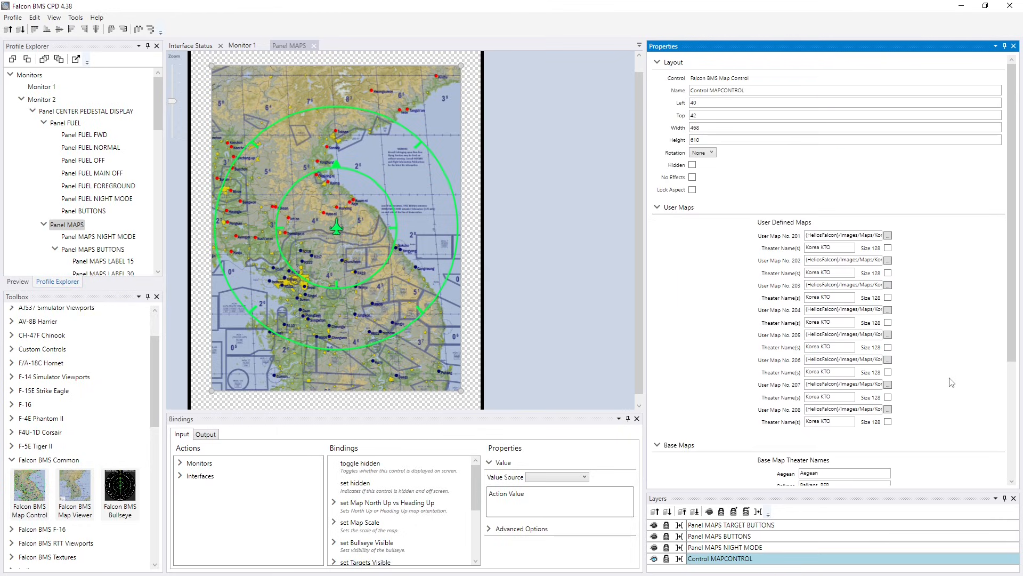
pyautogui.moveTo(842, 249); pyautogui.dragTo(797, 254)
pyautogui.click(887, 236)
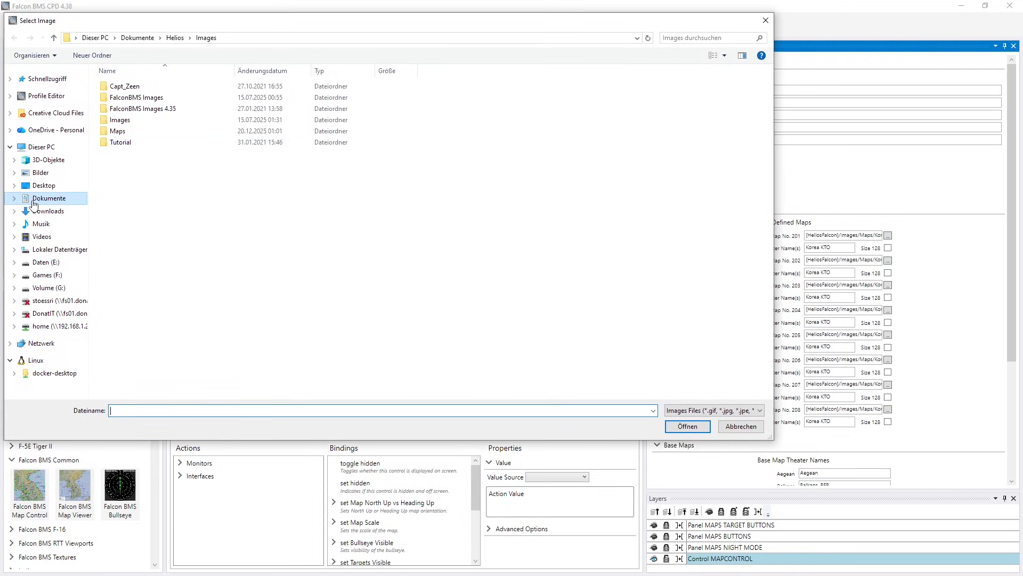
pyautogui.click(114, 133)
pyautogui.doubleClick(115, 133)
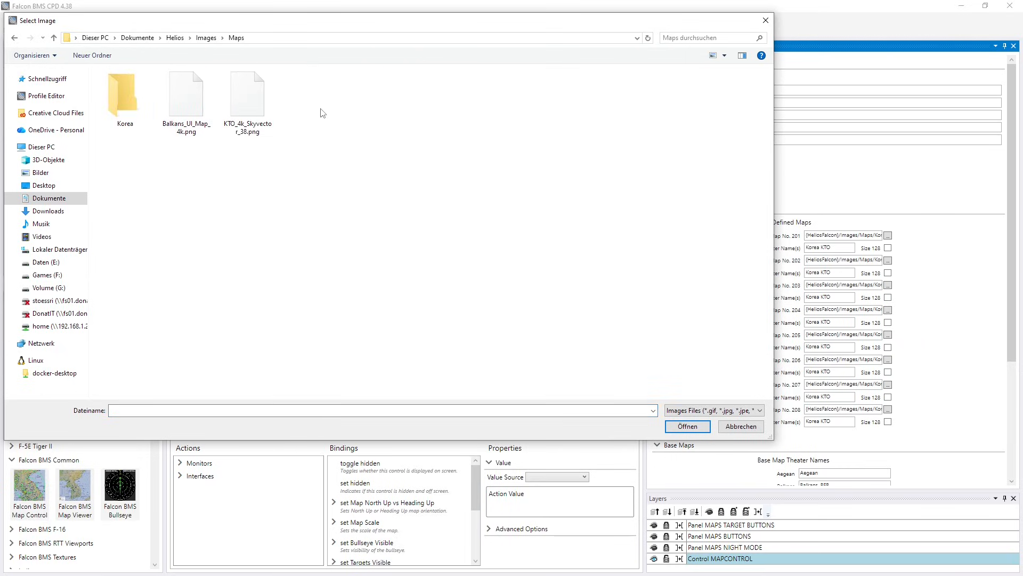
pyautogui.click(246, 98)
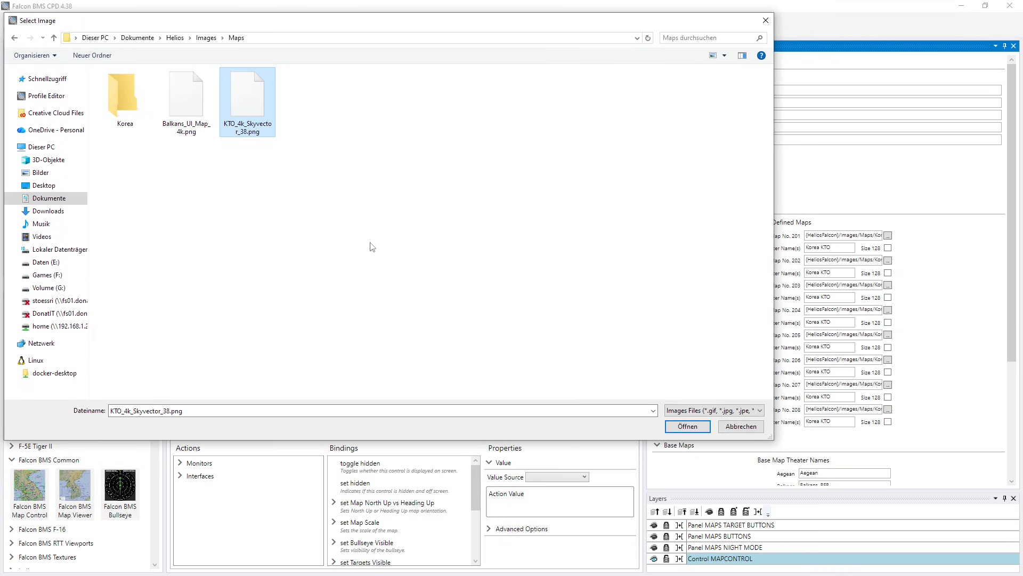
pyautogui.click(687, 427)
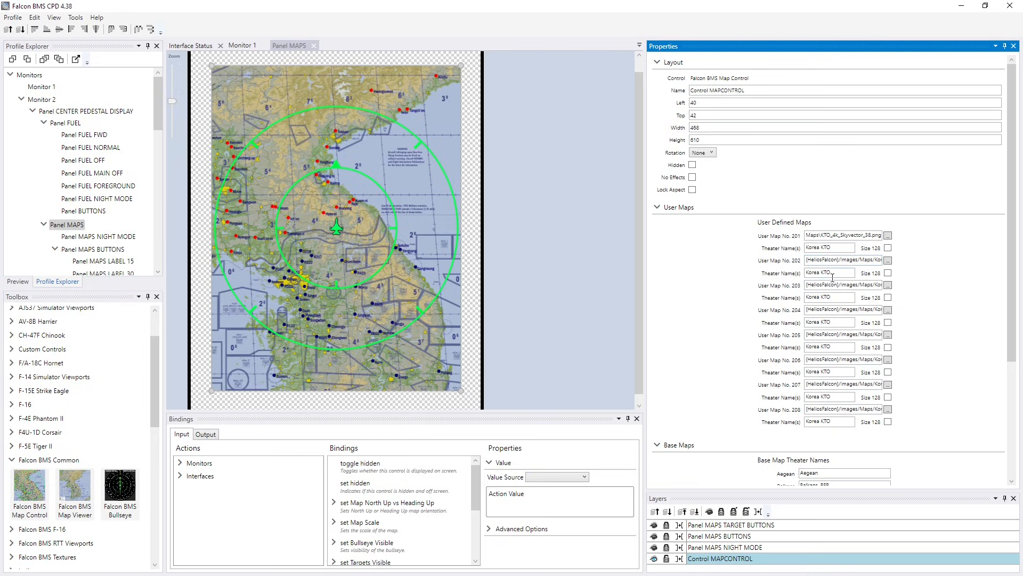
# - Clear the theater names of user maps 202 to 208 and save the profile
pyautogui.moveTo(840, 273); pyautogui.dragTo(736, 274)
pyautogui.press('Delete')
pyautogui.moveTo(841, 298); pyautogui.dragTo(739, 300)
pyautogui.press('Delete')
pyautogui.press('Delete')
pyautogui.moveTo(841, 322); pyautogui.dragTo(761, 350)
pyautogui.press('Delete')
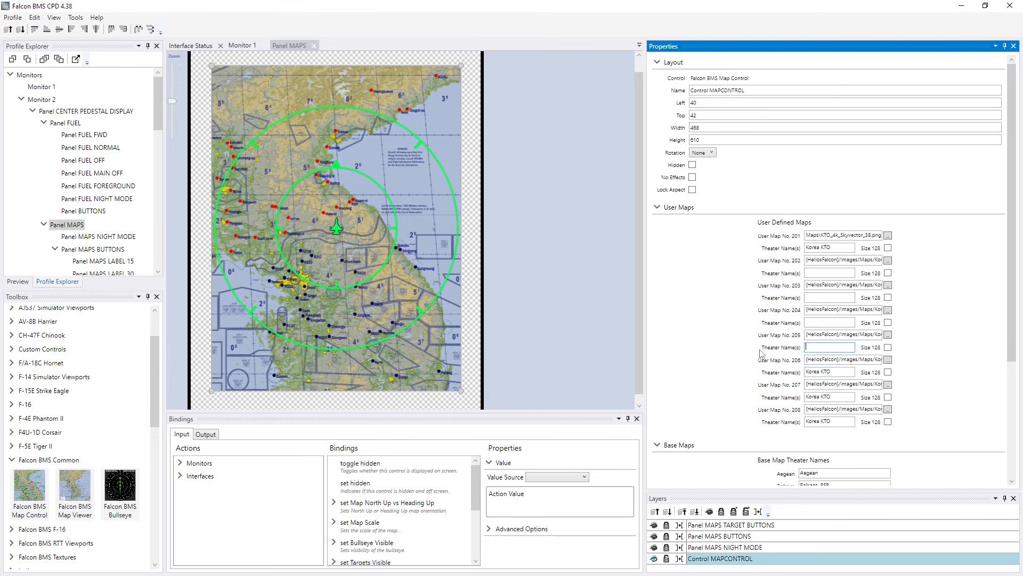
pyautogui.moveTo(841, 369); pyautogui.dragTo(786, 373)
pyautogui.press('Delete')
pyautogui.moveTo(844, 399); pyautogui.dragTo(774, 403)
pyautogui.press('Delete')
pyautogui.moveTo(838, 421); pyautogui.dragTo(790, 425)
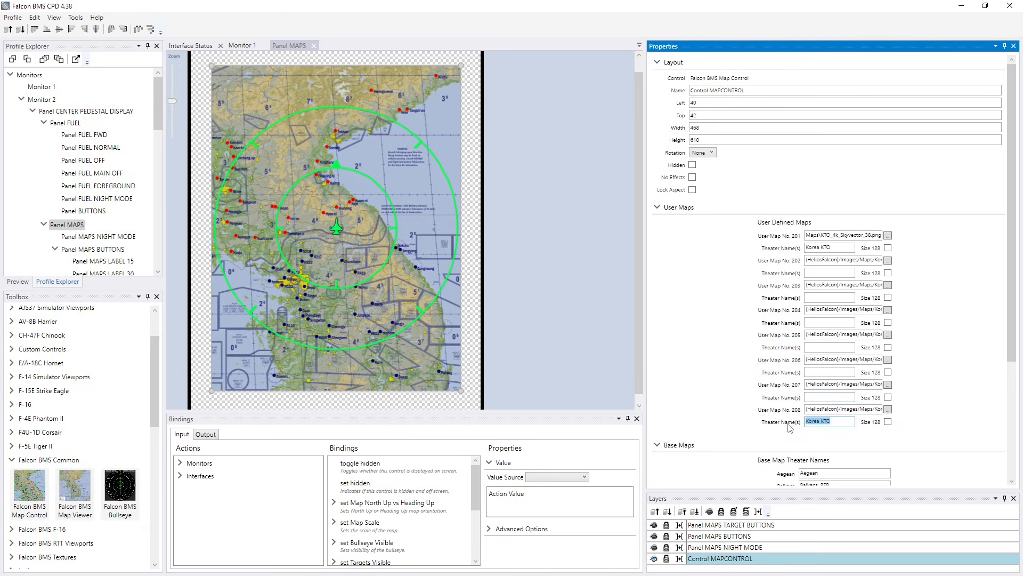
pyautogui.press('Delete')
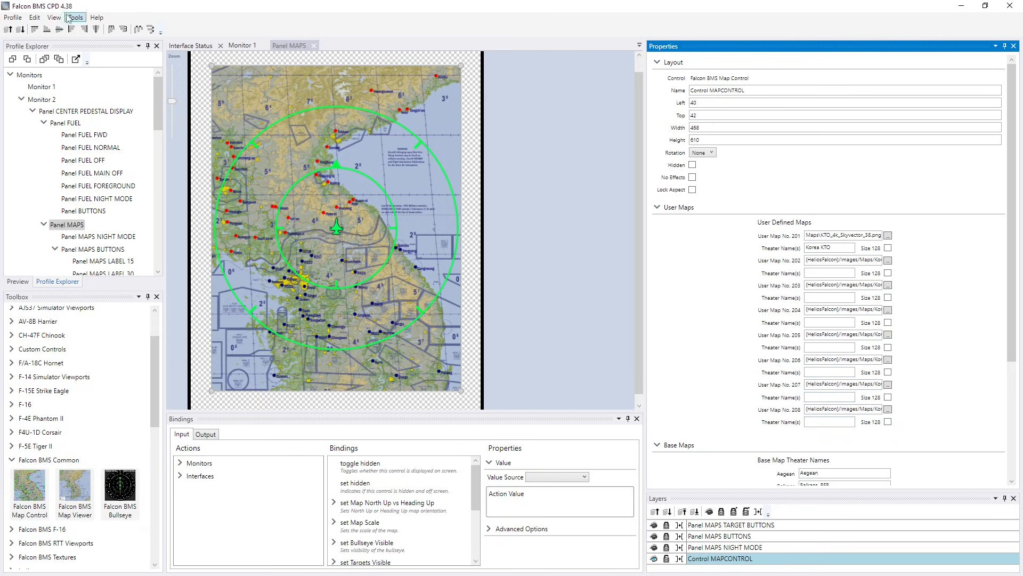
pyautogui.click(13, 17)
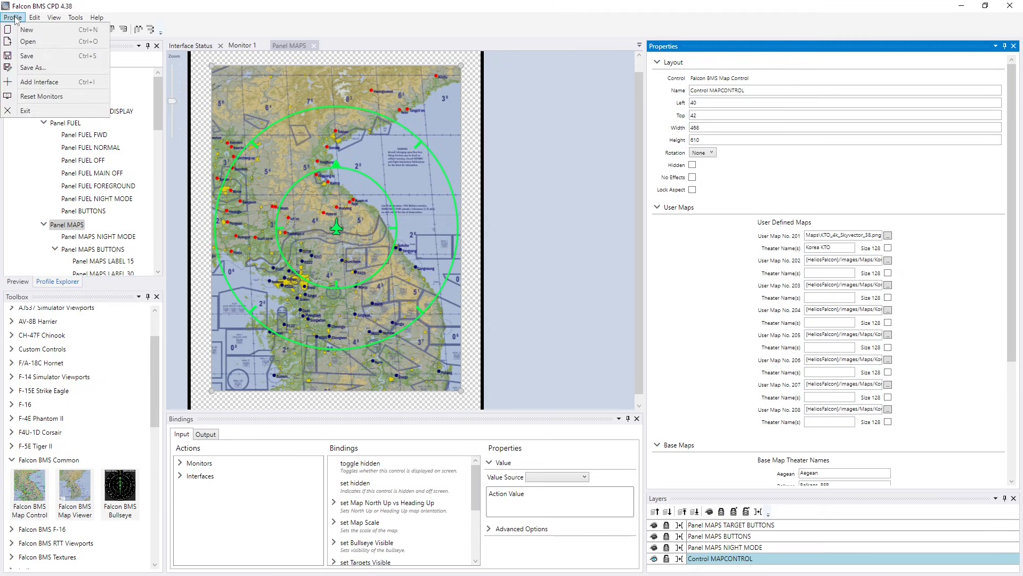
pyautogui.click(26, 56)
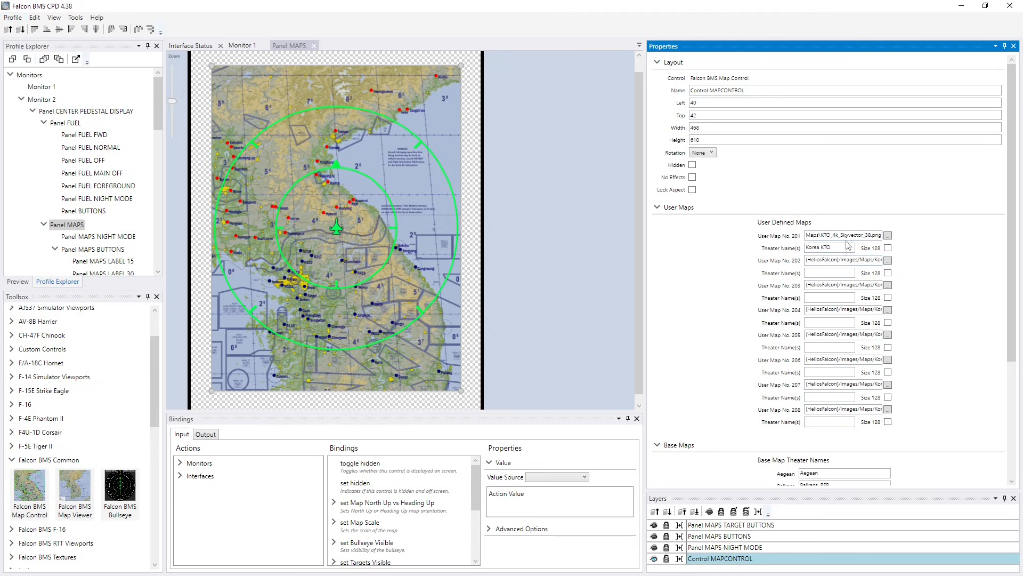
# - Set user map 202's theater name to Balkans and assign it Balkans_UI_Map_4k.png from the Maps folder
pyautogui.click(826, 273)
pyautogui.scroll(-3, 935, 267)
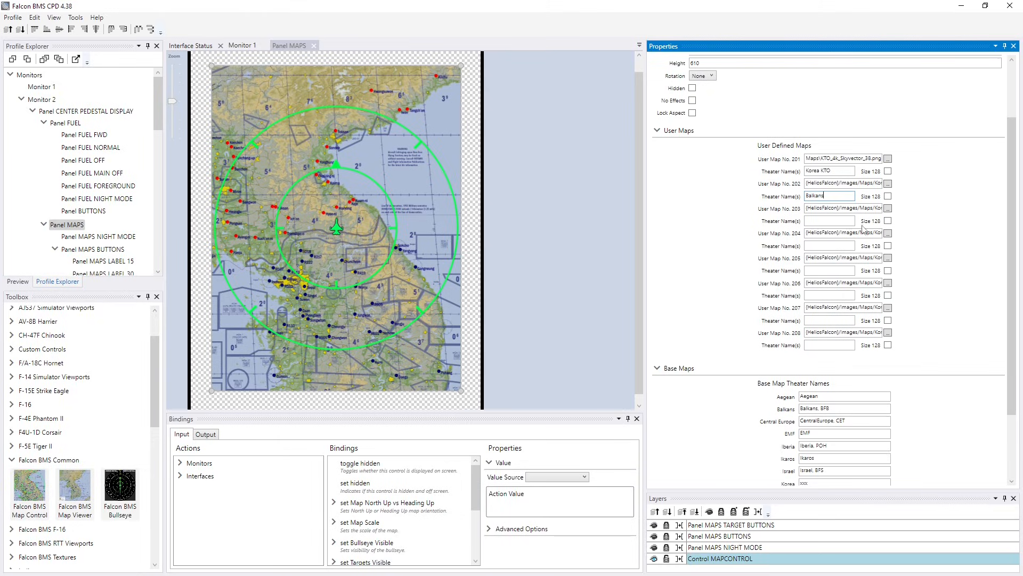
pyautogui.click(887, 184)
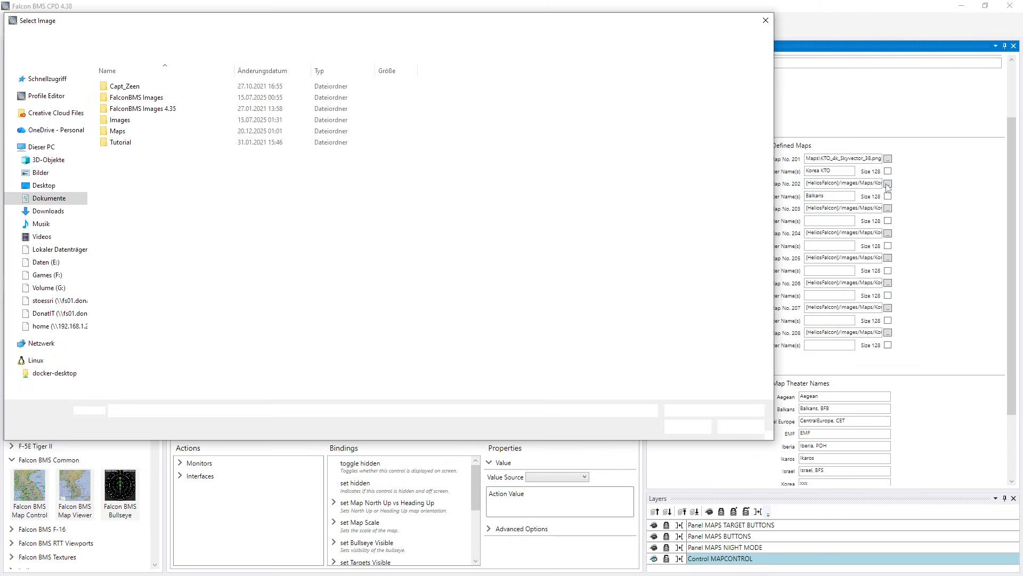
pyautogui.doubleClick(115, 131)
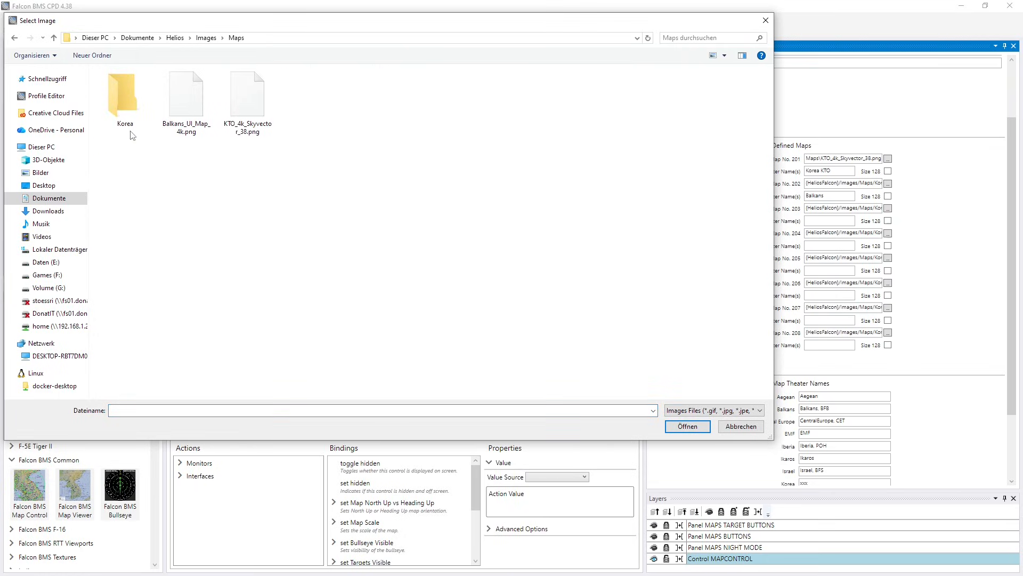
pyautogui.click(180, 98)
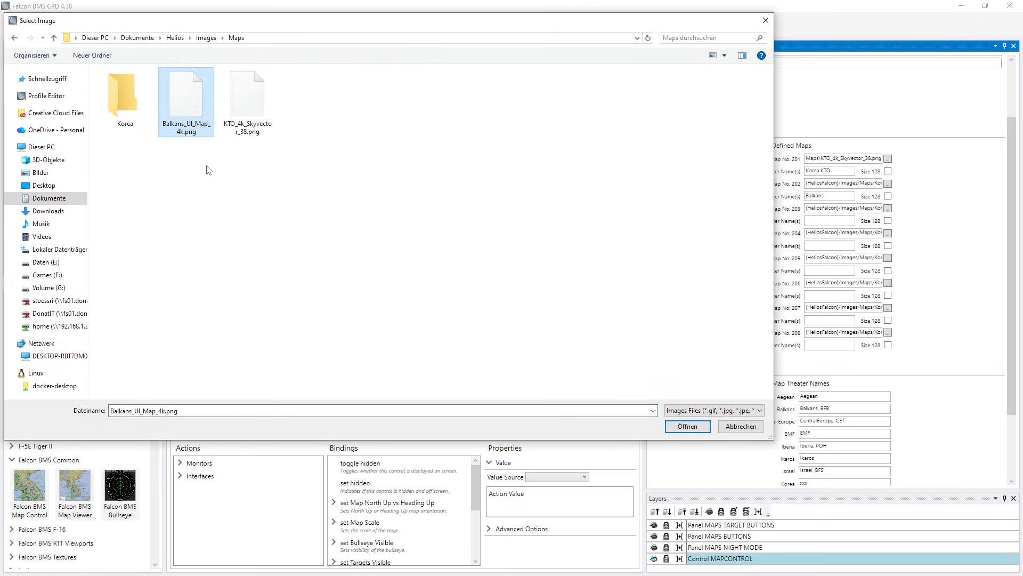
pyautogui.click(687, 426)
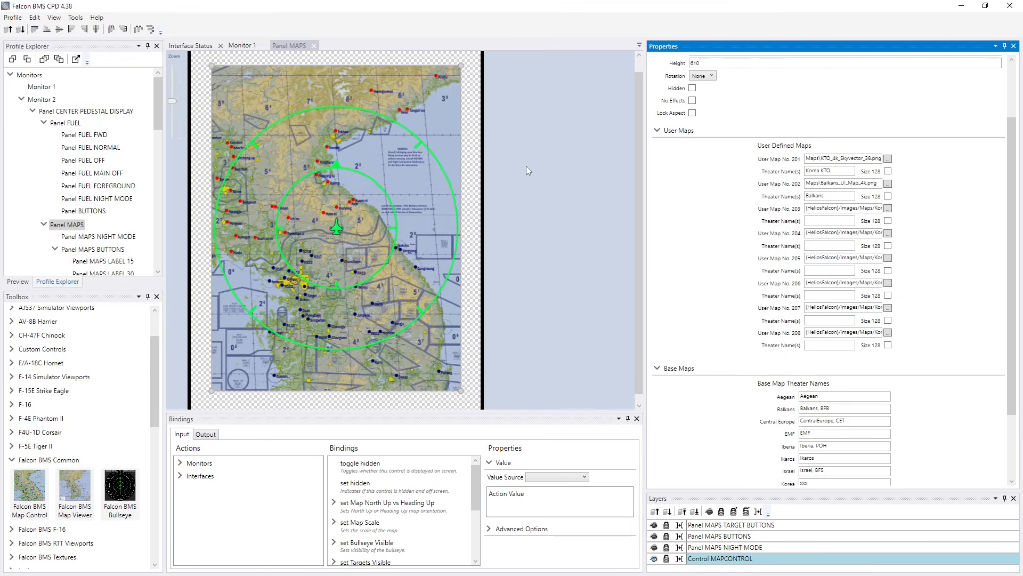
# - Replace the theater names of the Balkans base map with the placeholder xx
pyautogui.scroll(-3, 825, 285)
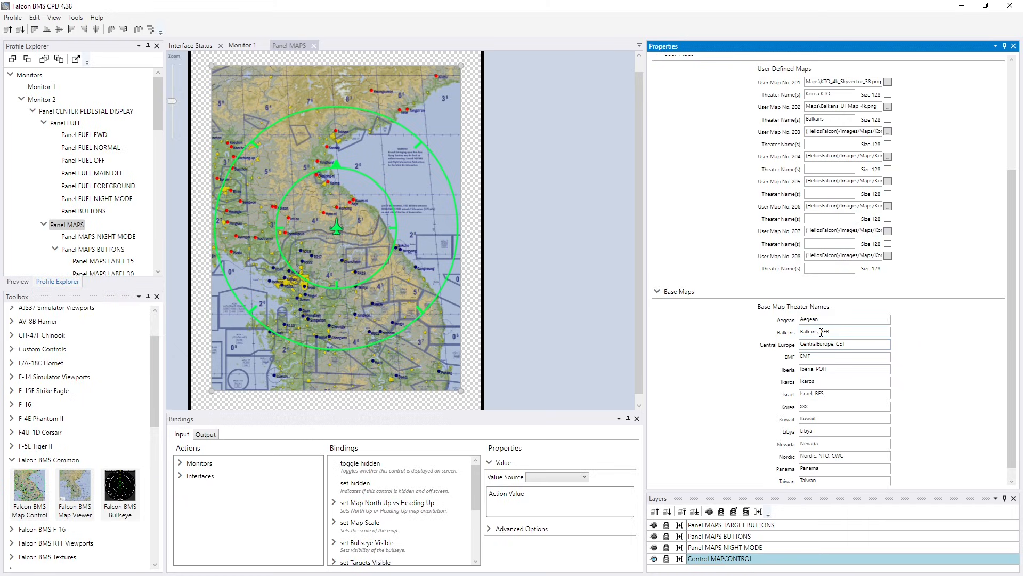
pyautogui.moveTo(821, 333); pyautogui.dragTo(763, 334)
pyautogui.press('BackSpace')
pyautogui.moveTo(815, 333); pyautogui.dragTo(767, 333)
pyautogui.press('BackSpace')
pyautogui.click(923, 335)
pyautogui.scroll(-1, 919, 365)
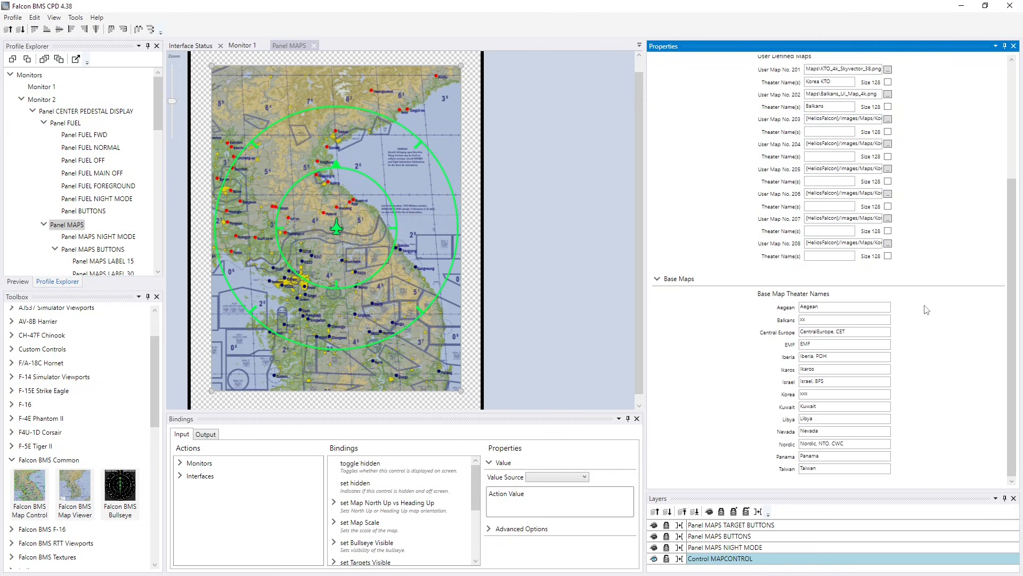
# - Save the profile as Falcon BMS CPD 4.38.hpf in the Profiles folder, overwriting the existing file
pyautogui.scroll(4, 734, 266)
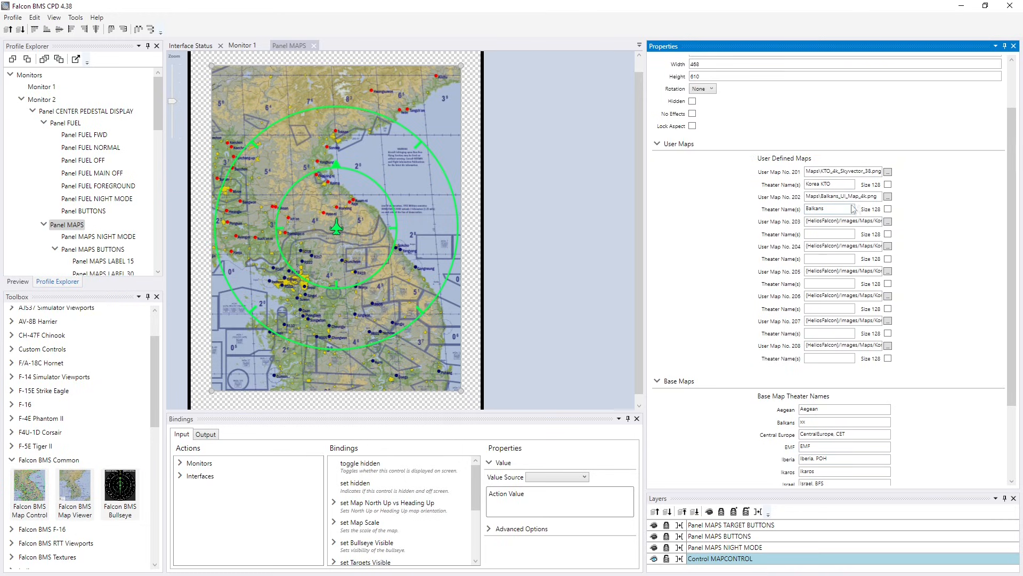
pyautogui.click(12, 19)
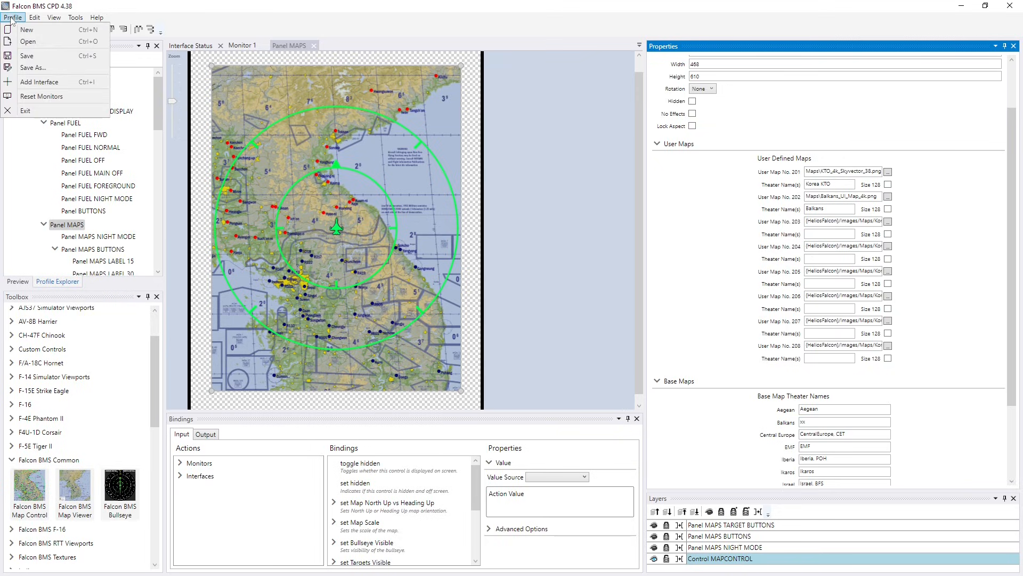
pyautogui.click(33, 68)
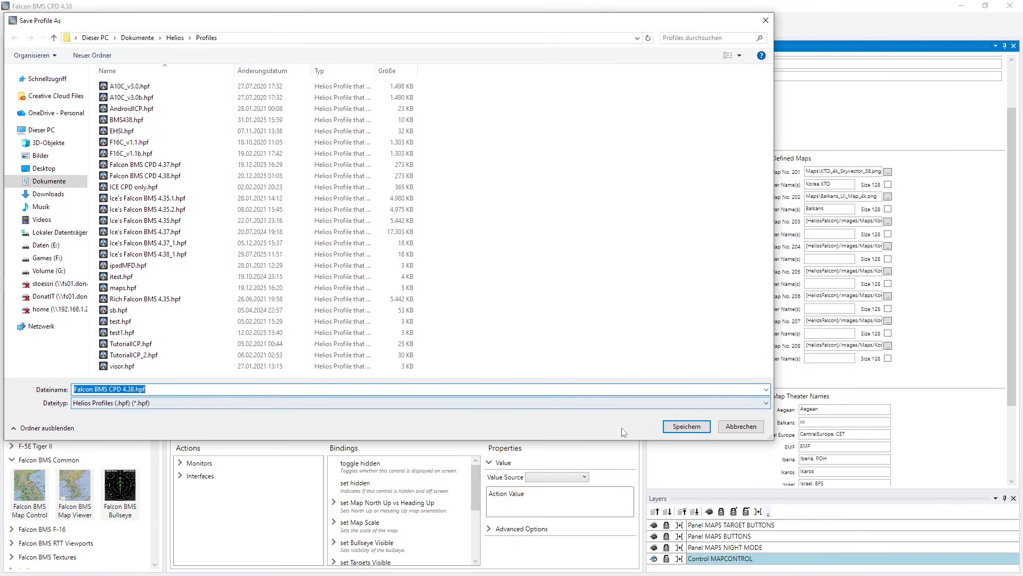
pyautogui.click(686, 426)
pyautogui.click(549, 334)
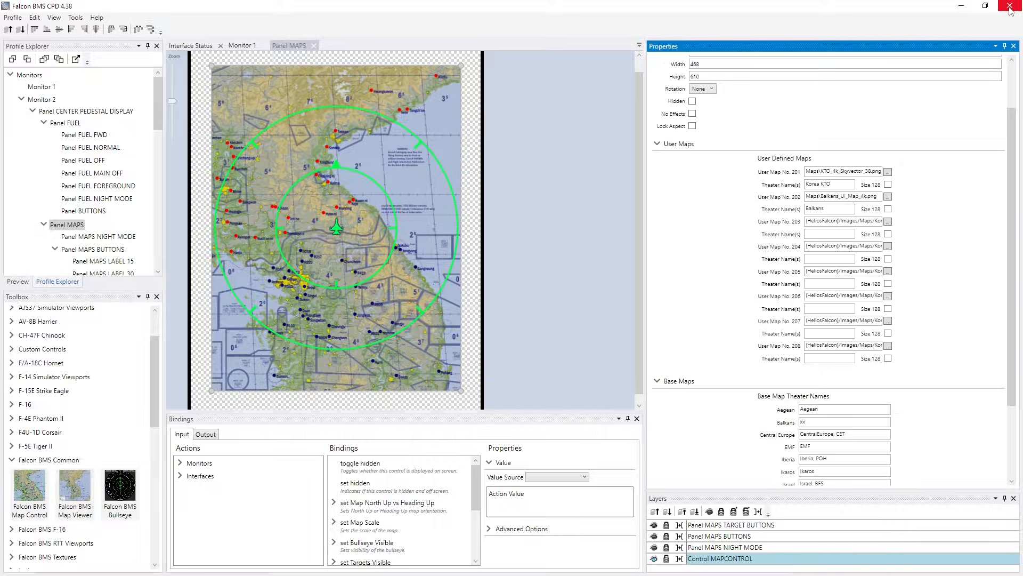
# - Minimize the profile editor, start the Falcon BMS CPD 4.38 profile in Helios Control Center, and display its MAPS page
pyautogui.click(962, 6)
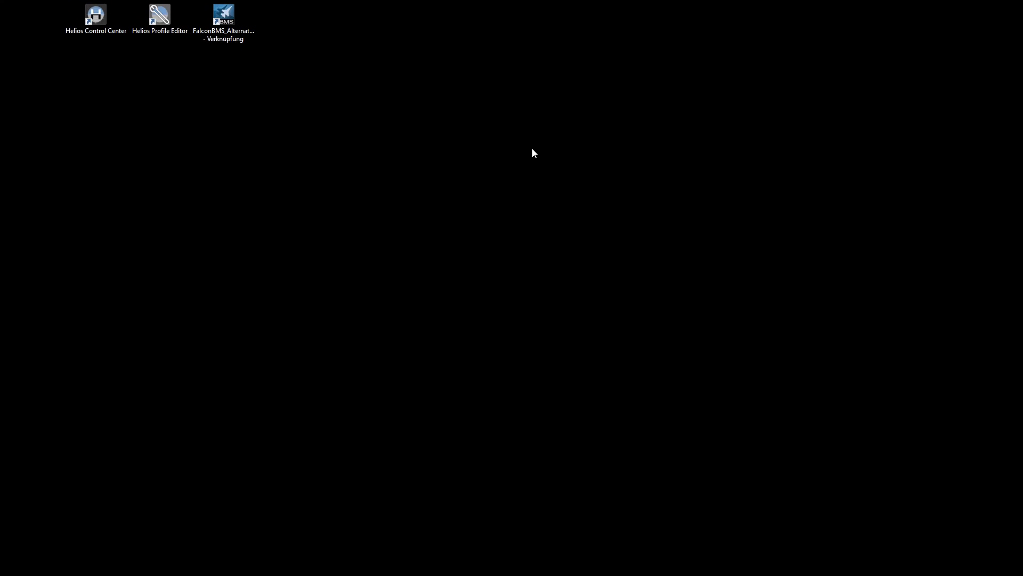
pyautogui.doubleClick(87, 20)
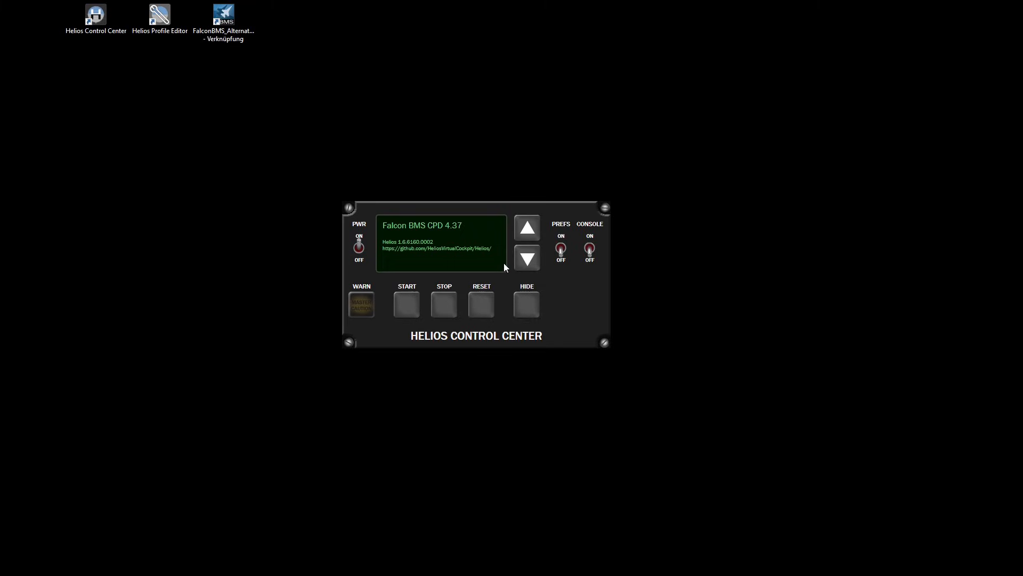
pyautogui.click(528, 228)
pyautogui.click(529, 261)
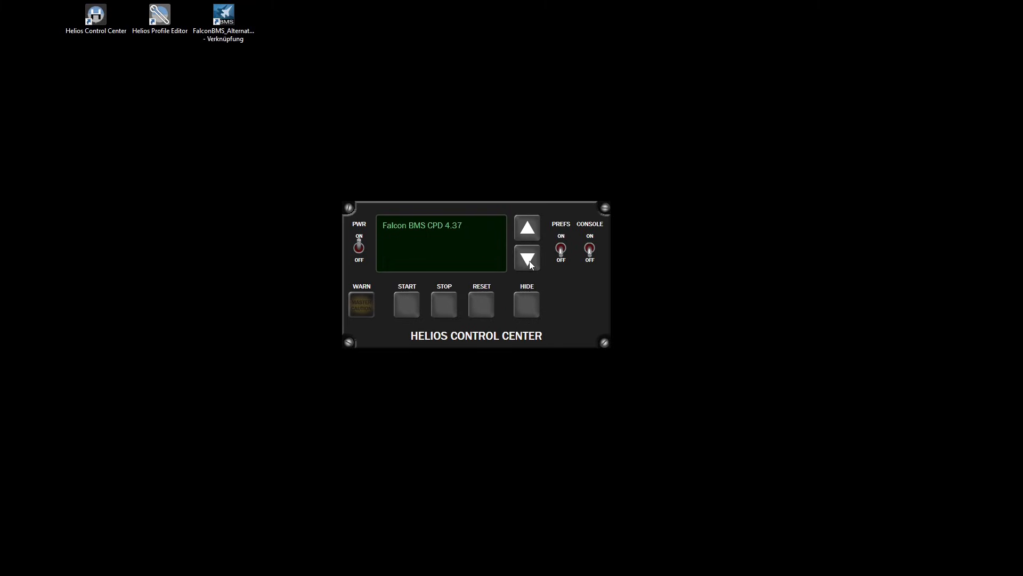
pyautogui.click(530, 260)
pyautogui.click(408, 305)
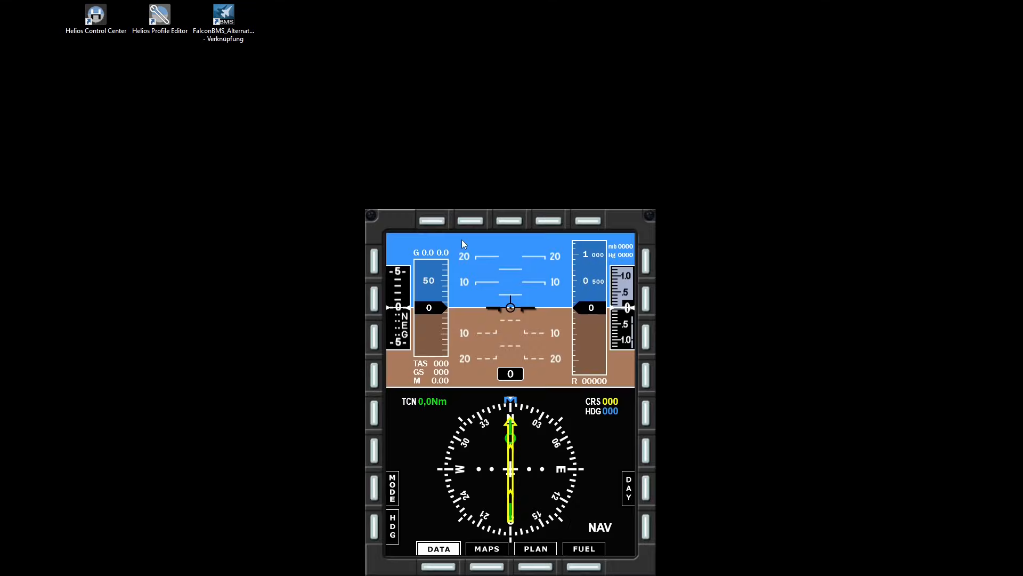
pyautogui.click(488, 549)
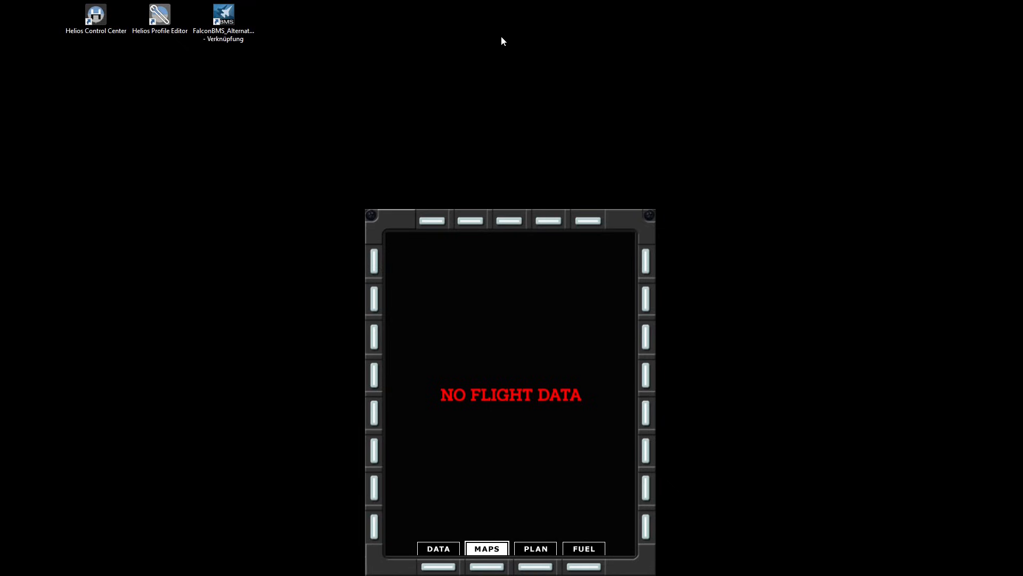
# - Open the Falcon BMS launcher, move its window clear of the cockpit display, and launch Falcon BMS 4.38
pyautogui.click(226, 16)
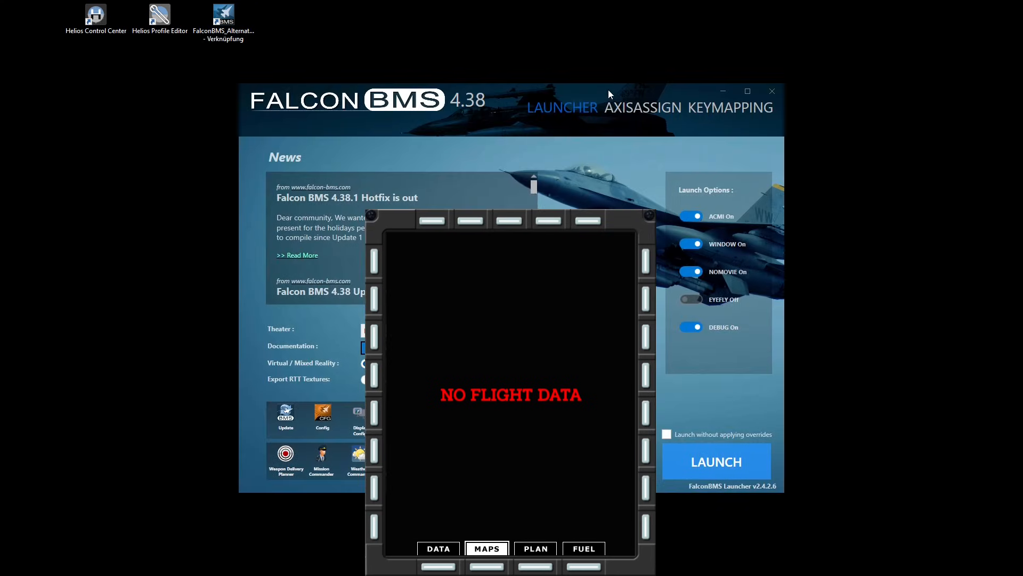
pyautogui.moveTo(609, 90); pyautogui.dragTo(841, 33)
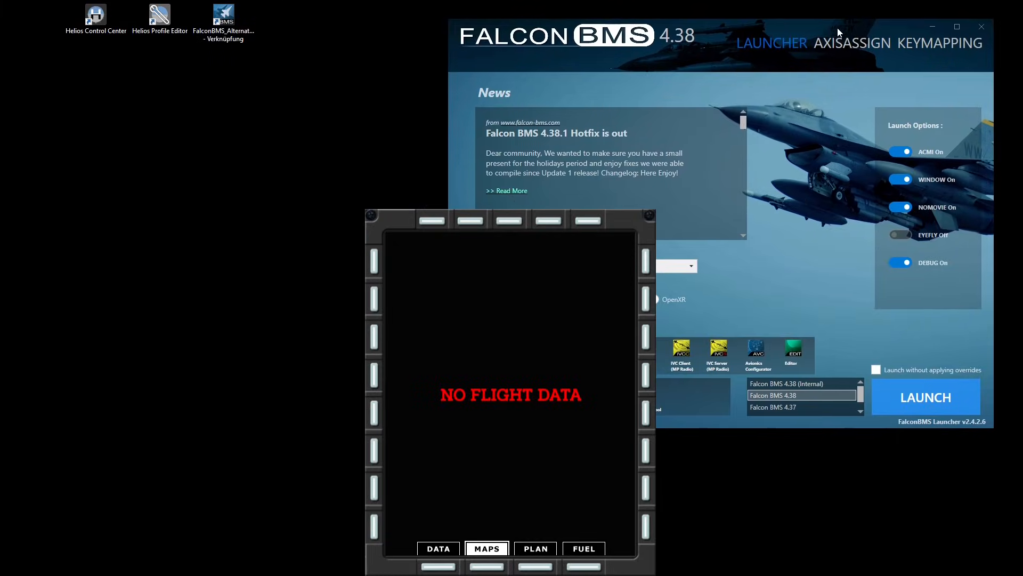
pyautogui.click(938, 395)
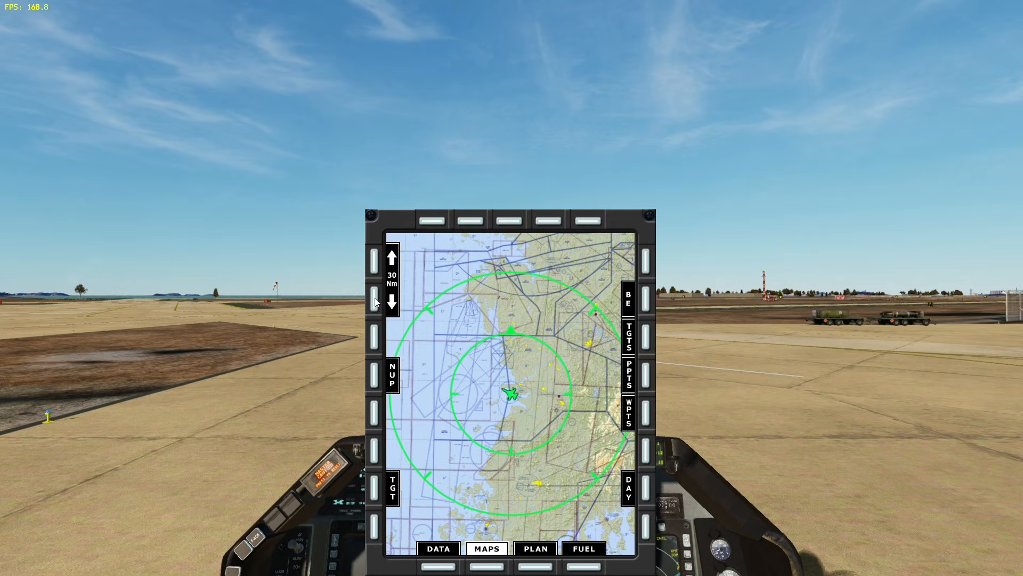
# - Check the Korea user map at different scales by stepping the MAPS range down, up to 60 Nm, and down again
pyautogui.click(375, 301)
pyautogui.click(375, 262)
pyautogui.click(374, 262)
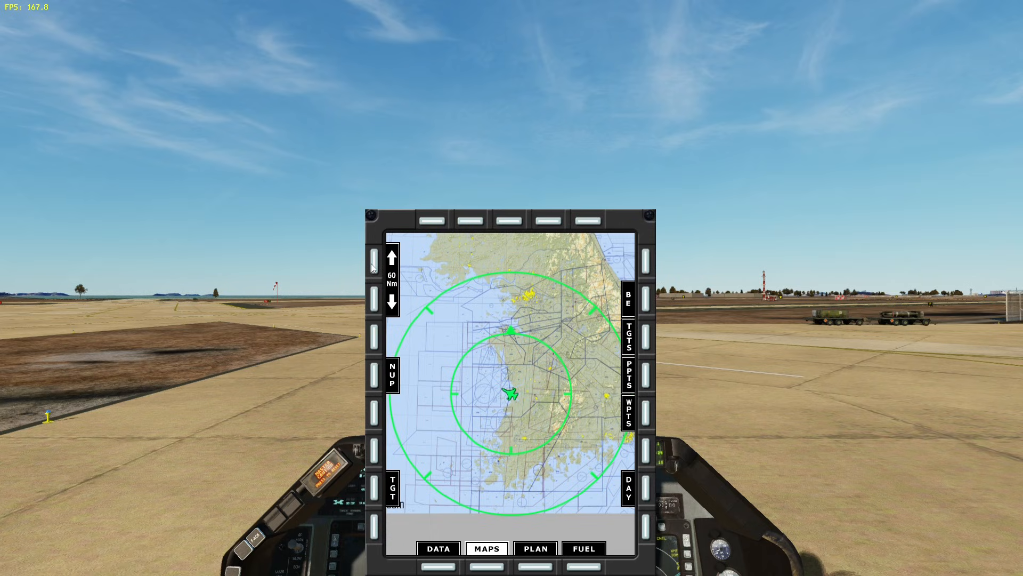
pyautogui.click(374, 302)
pyautogui.click(375, 302)
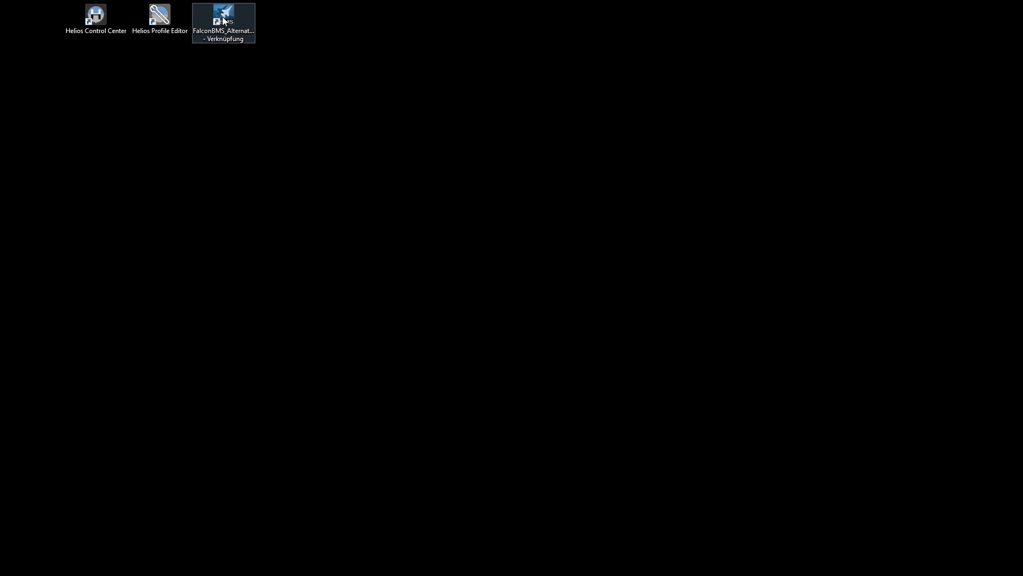
# - Open the Falcon BMS launcher, select the Balkans theater, and launch Falcon BMS 4.38
pyautogui.doubleClick(224, 20)
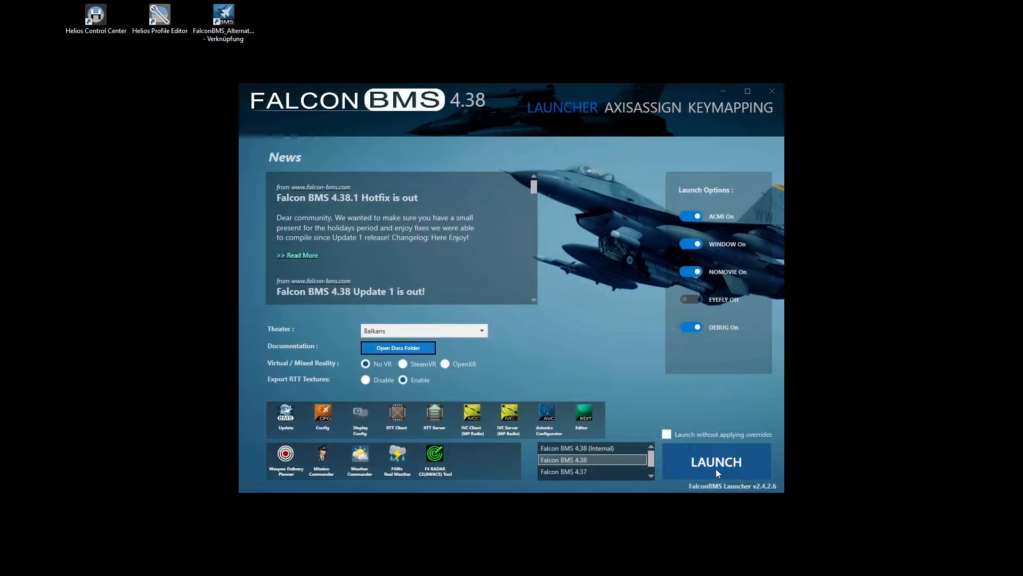
pyautogui.click(481, 331)
pyautogui.click(448, 361)
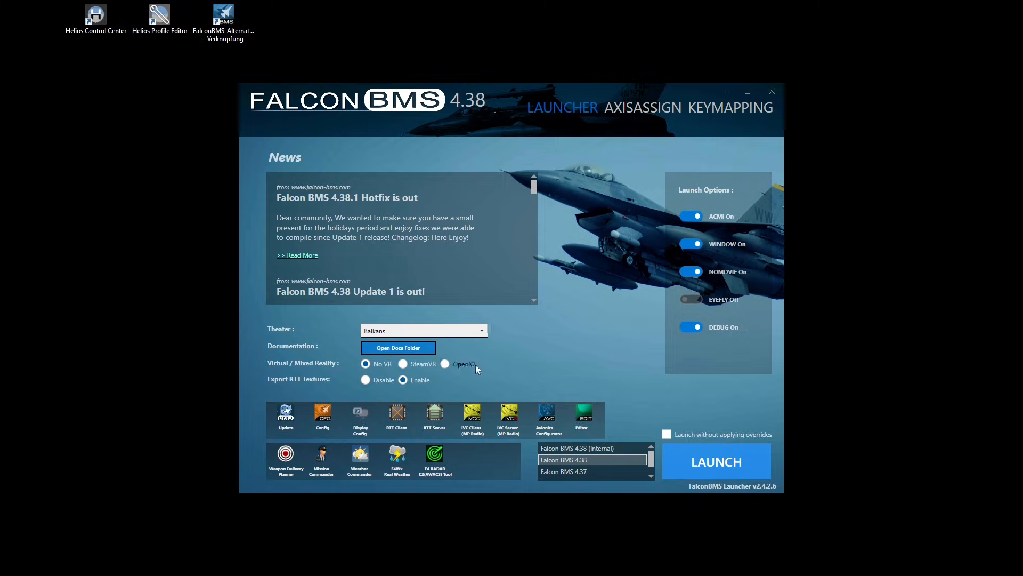
pyautogui.click(717, 462)
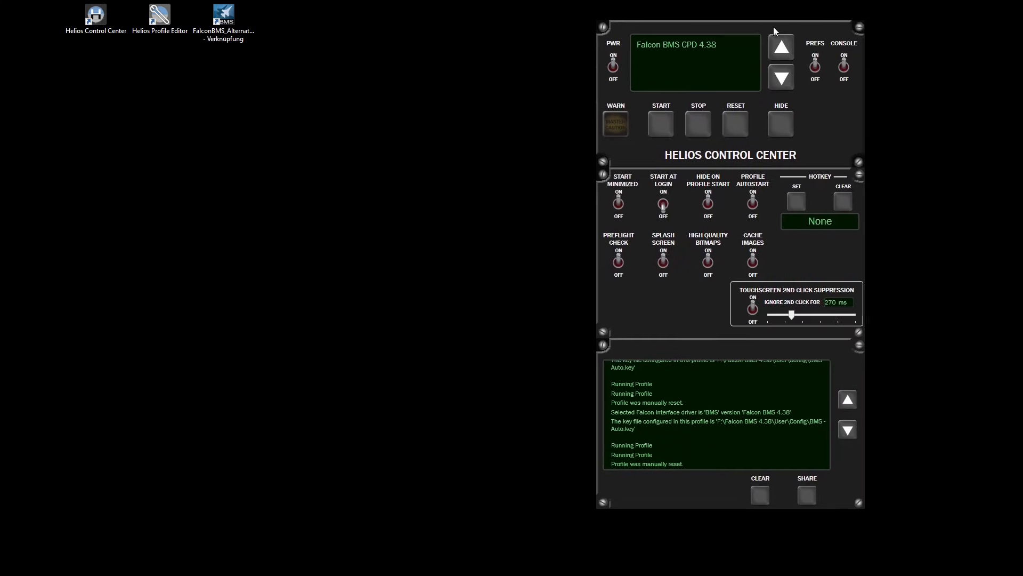
# - Start the Falcon BMS CPD 4.38 profile in Helios Control Center and display its MAPS page
pyautogui.click(655, 126)
pyautogui.click(494, 553)
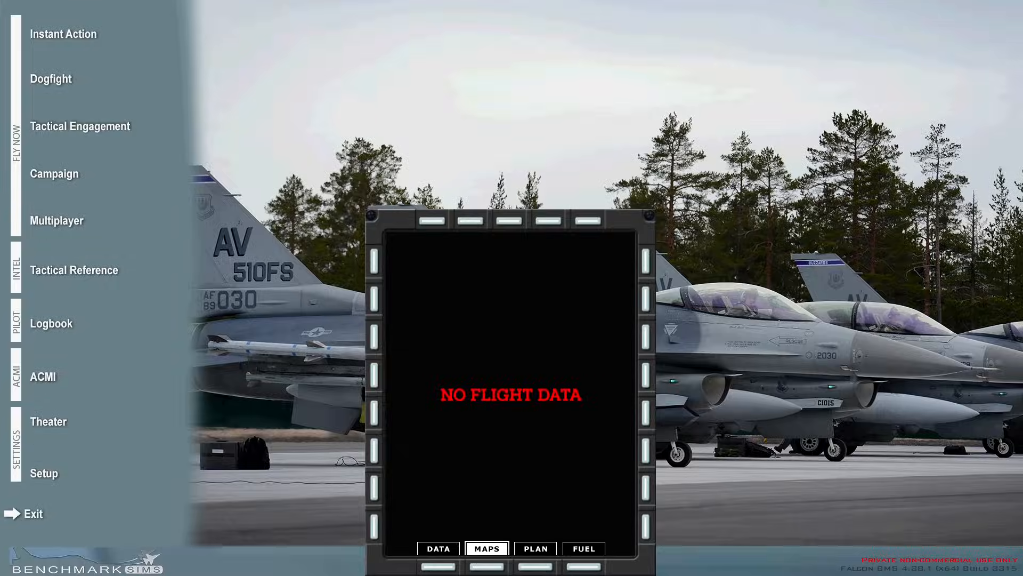
# - Load and commit the saved Auto Save campaign, and raise the MAPS range in the cockpit to check the Balkans user map
pyautogui.click(54, 175)
pyautogui.click(395, 86)
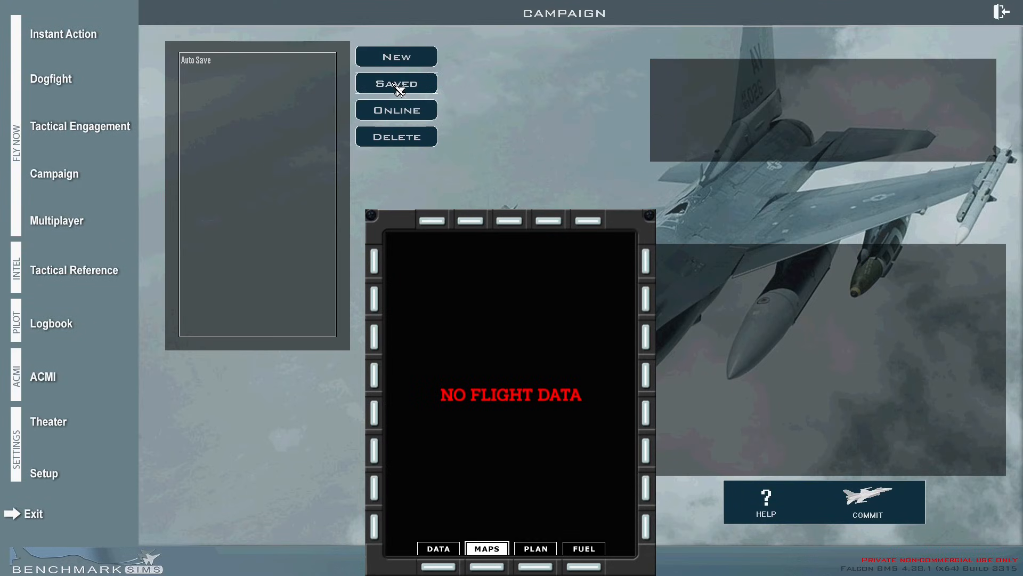
pyautogui.click(205, 64)
pyautogui.click(913, 513)
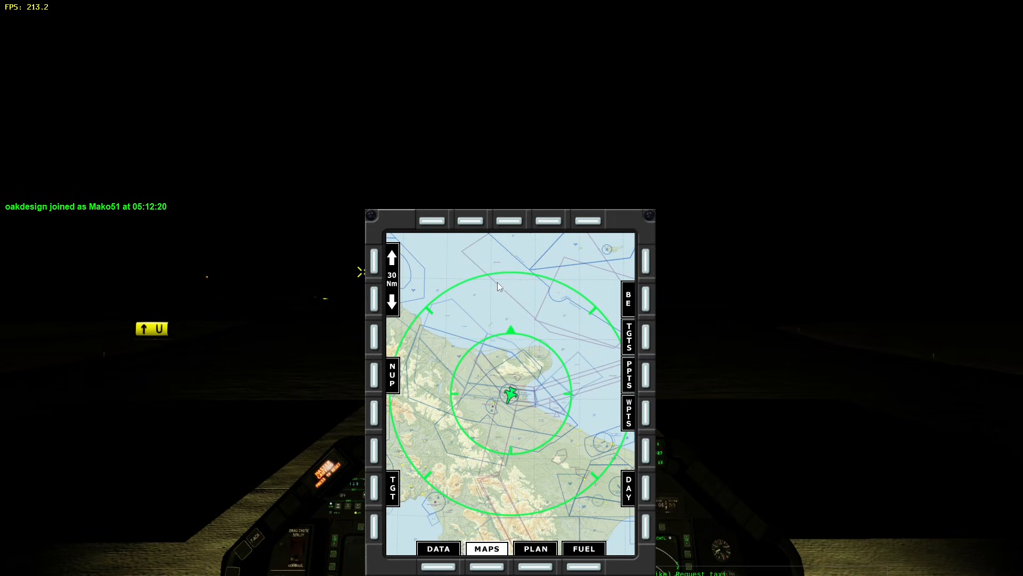
pyautogui.click(375, 267)
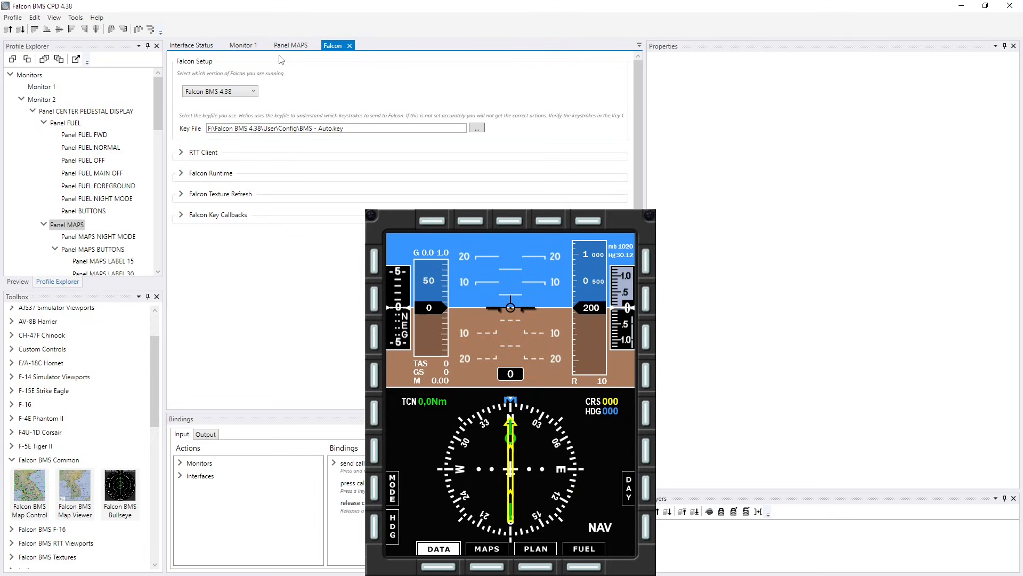
# - Show Panel MAPS in the profile editor, then stop the running profile and close Helios Control Center
pyautogui.click(291, 46)
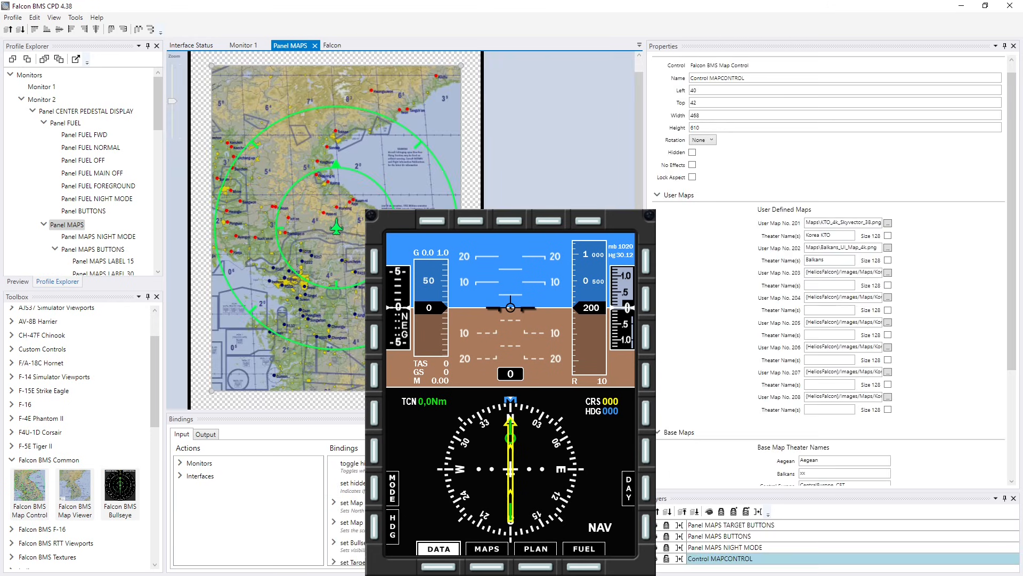
pyautogui.hotkey('alt', 'Tab')
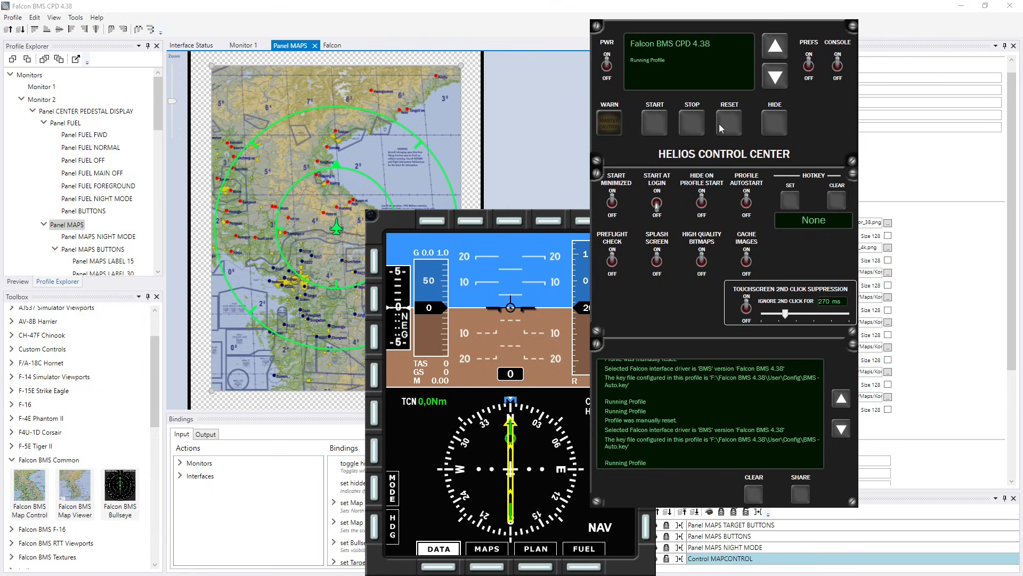
pyautogui.click(691, 121)
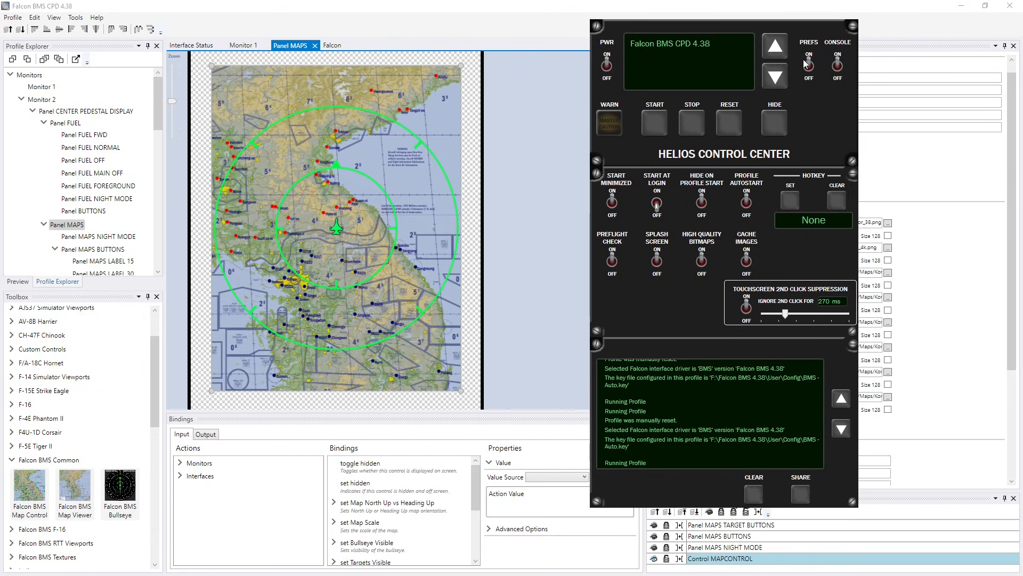
pyautogui.click(606, 64)
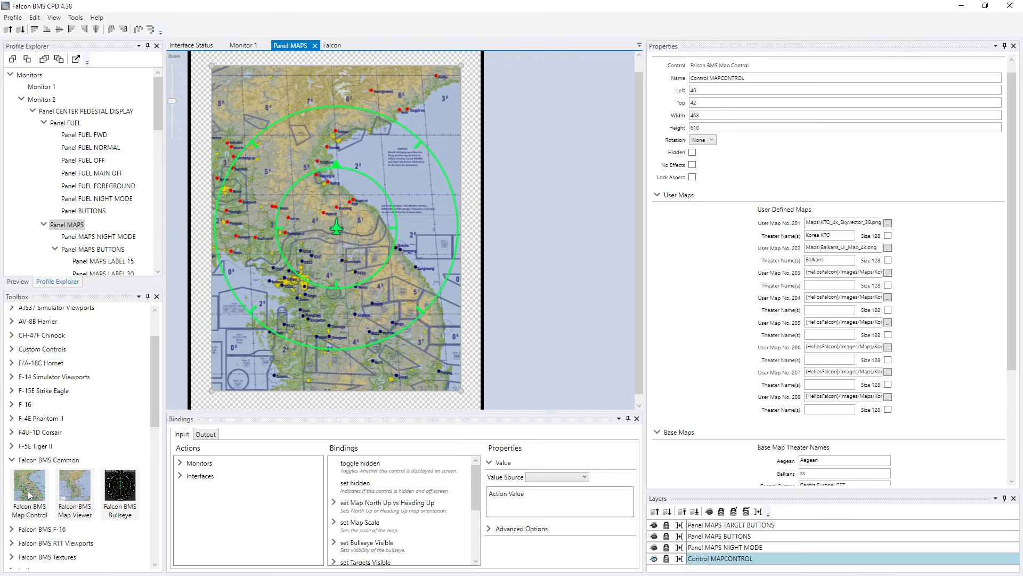
# - Review the Falcon BMS Map Viewer toolbox entry and the map control's user-defined maps and base map theater names
pyautogui.click(78, 491)
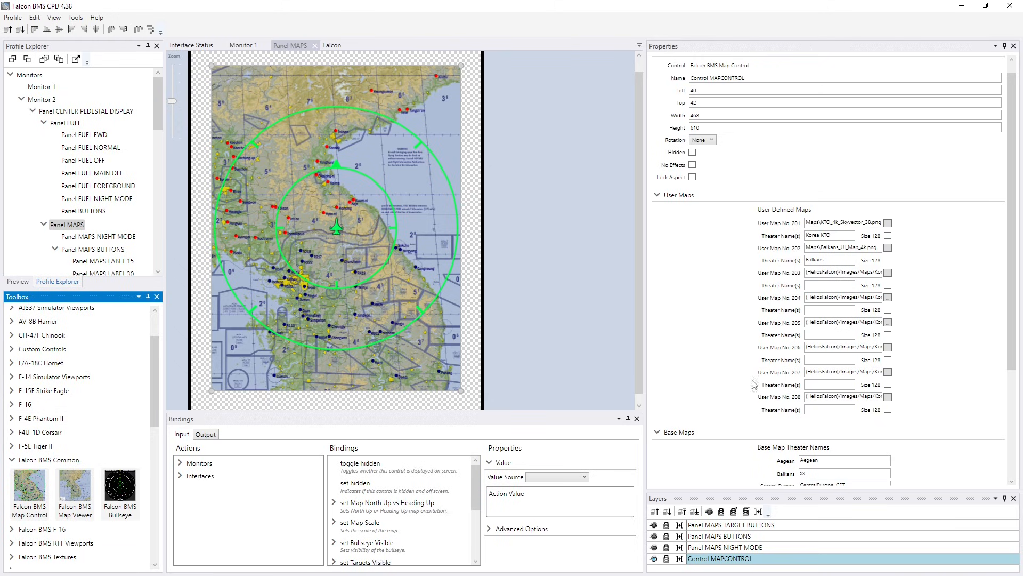
pyautogui.moveTo(1015, 278); pyautogui.dragTo(1015, 385)
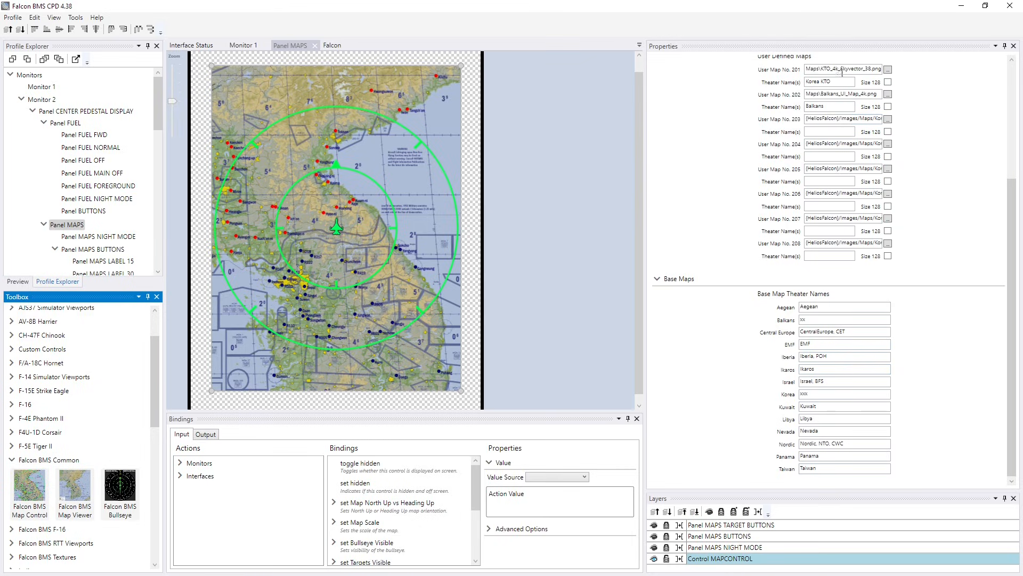
pyautogui.scroll(3, 834, 144)
pyautogui.scroll(-2, 835, 118)
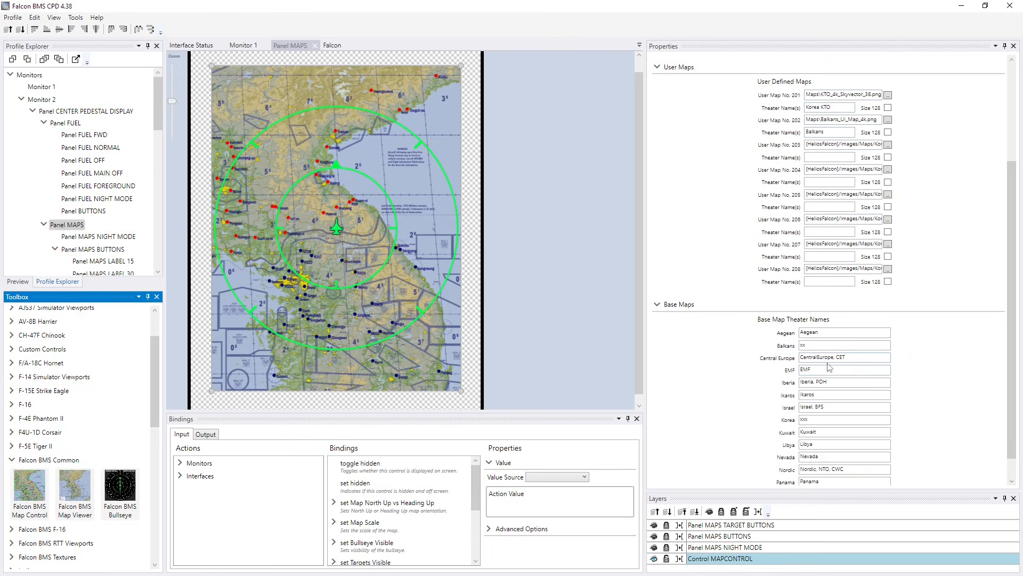
pyautogui.scroll(-1, 836, 426)
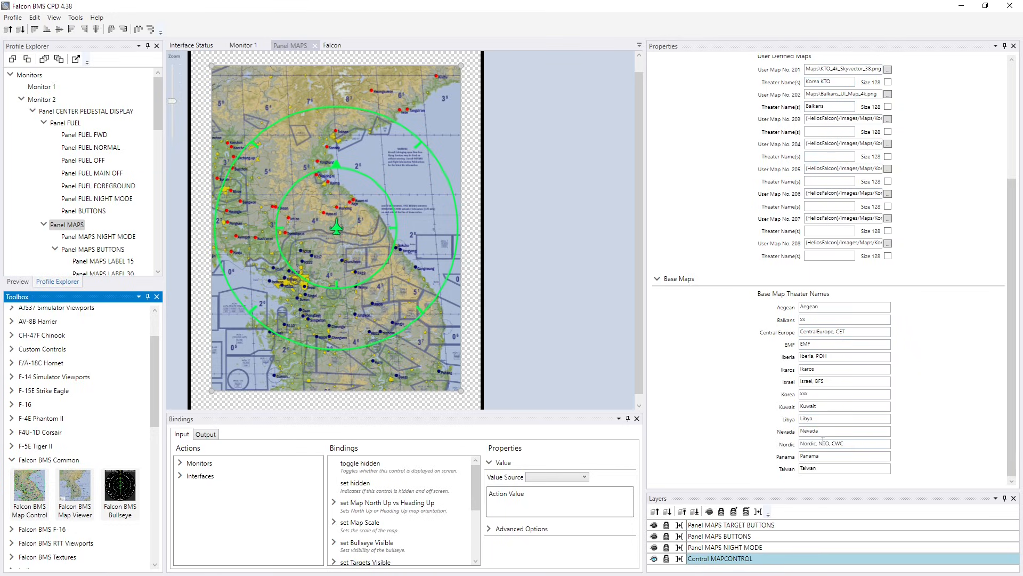
pyautogui.click(836, 468)
pyautogui.click(841, 456)
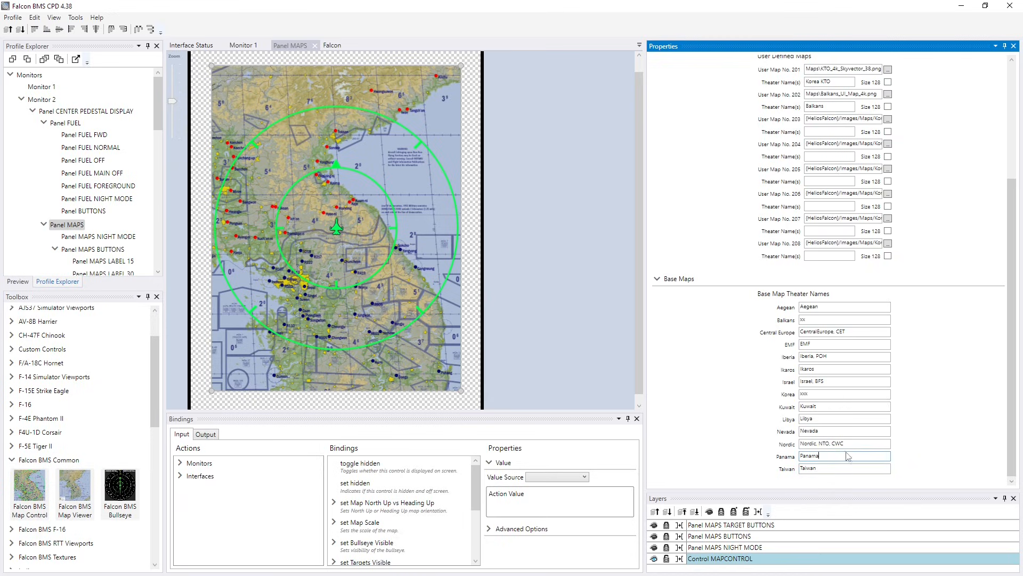
pyautogui.click(857, 442)
pyautogui.click(858, 430)
pyautogui.click(860, 419)
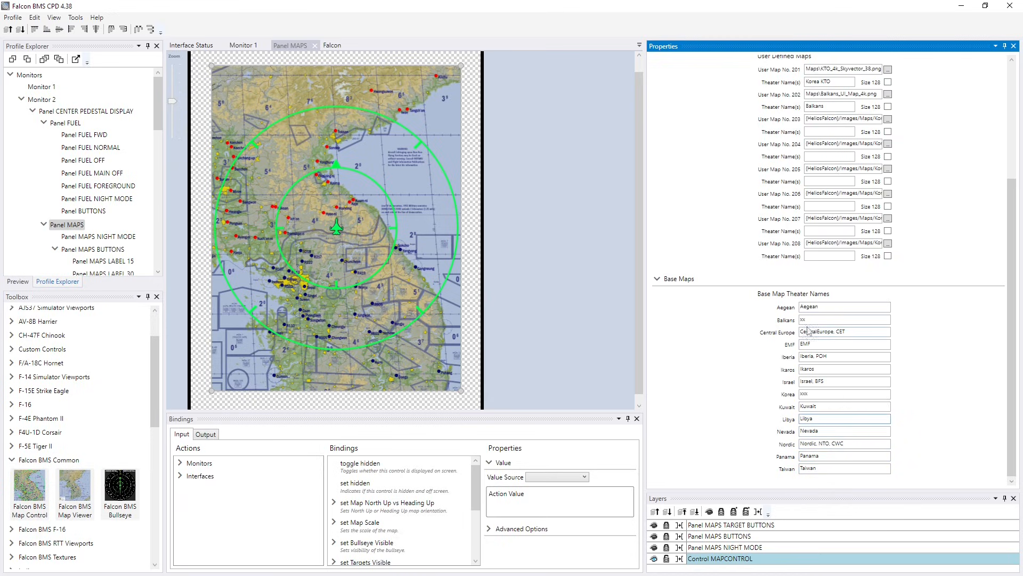
pyautogui.scroll(6, 853, 380)
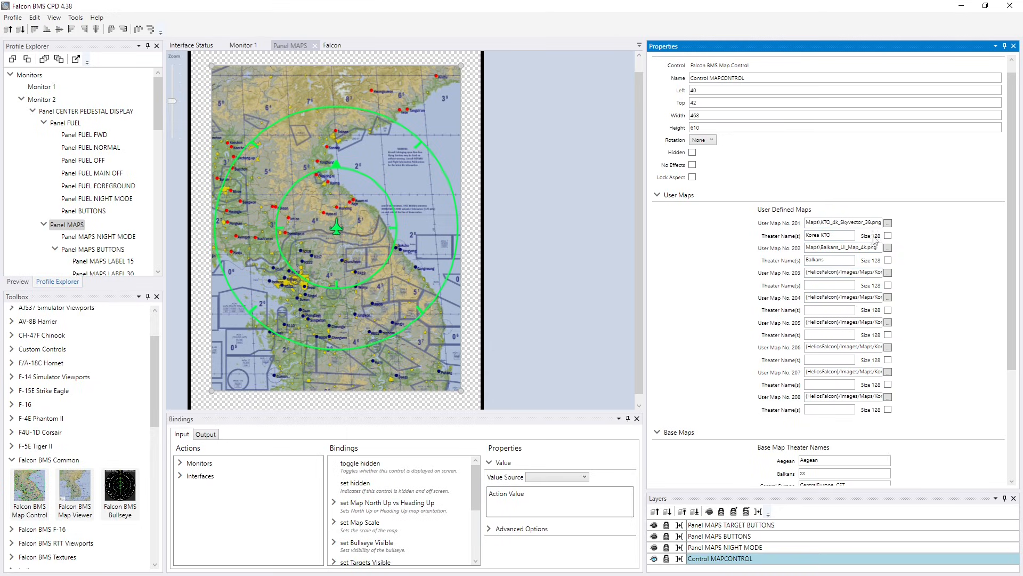
# - Try assigning the theater name Korea KTO to User Map No. 203 as well, and inspect its image path
pyautogui.moveTo(840, 237); pyautogui.dragTo(788, 241)
pyautogui.click(847, 236)
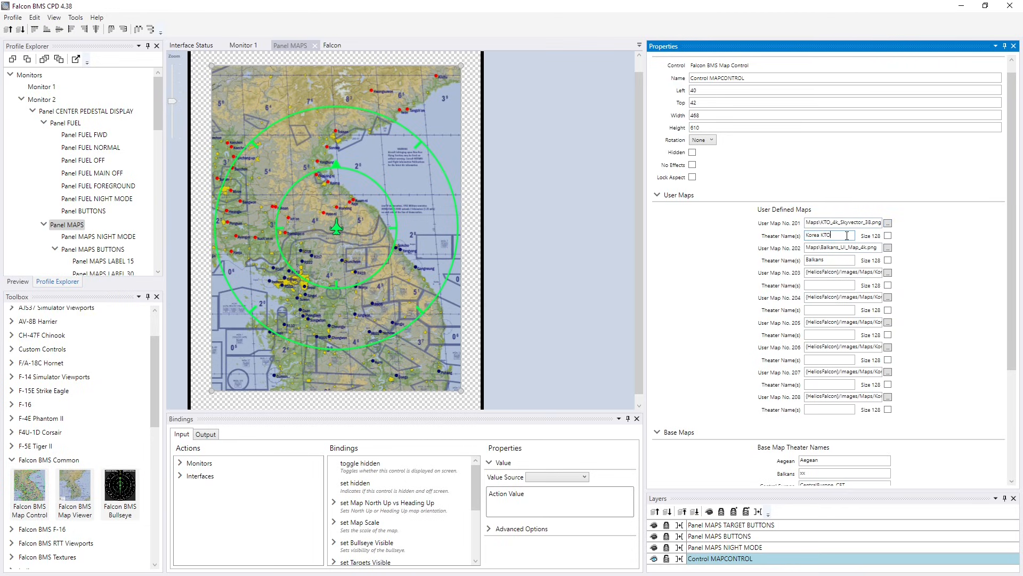
pyautogui.click(822, 284)
pyautogui.moveTo(836, 285); pyautogui.dragTo(788, 291)
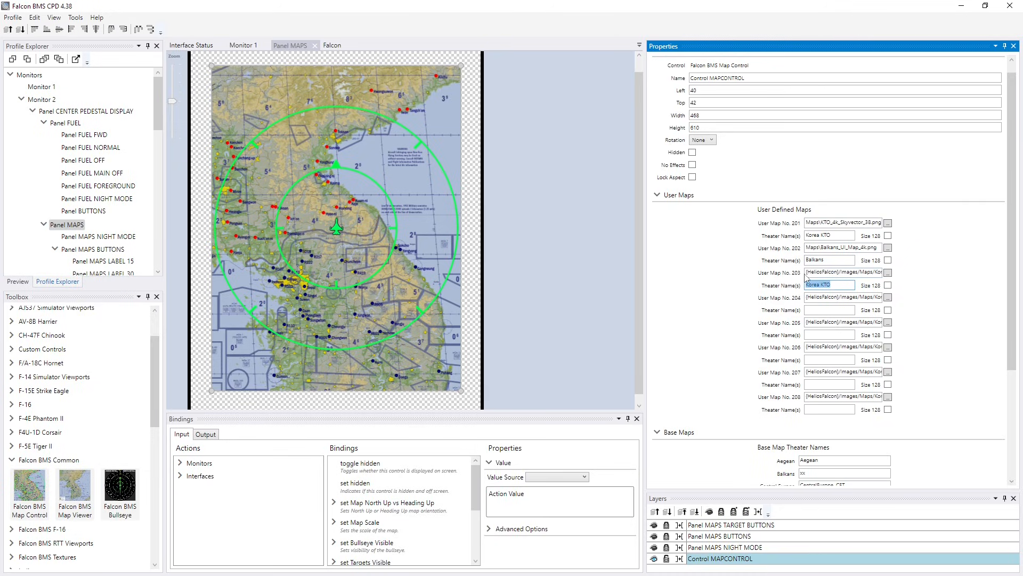
pyautogui.moveTo(806, 272); pyautogui.dragTo(930, 277)
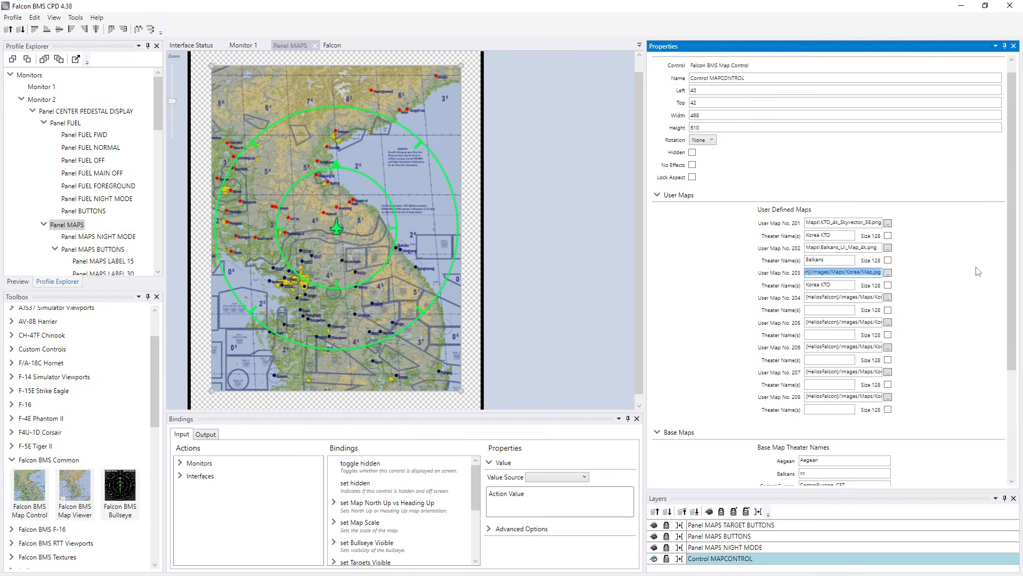
# - Clear the theater name of User Map No. 203
pyautogui.moveTo(840, 286); pyautogui.dragTo(781, 289)
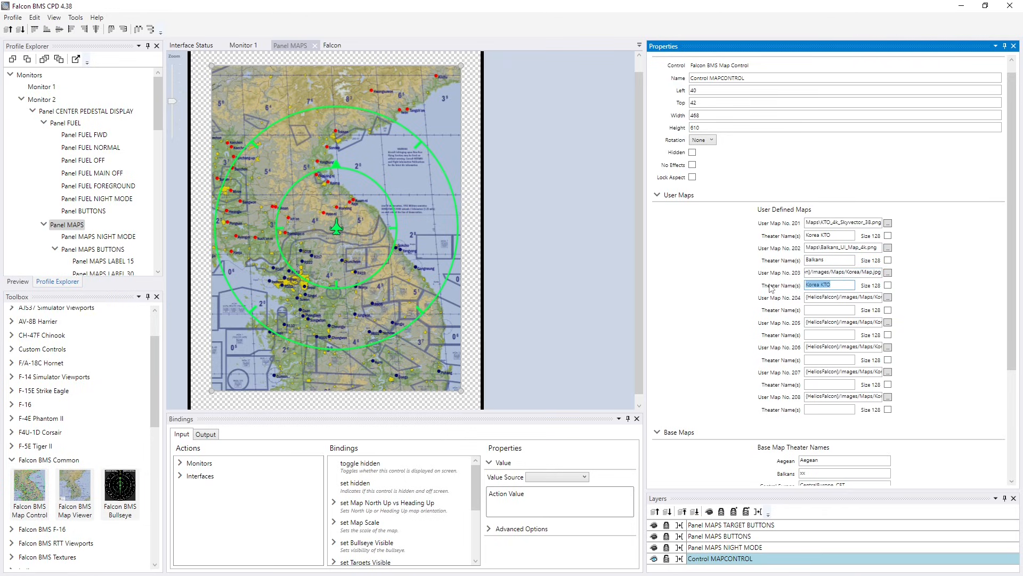
pyautogui.press('BackSpace')
pyautogui.click(824, 285)
pyautogui.click(823, 334)
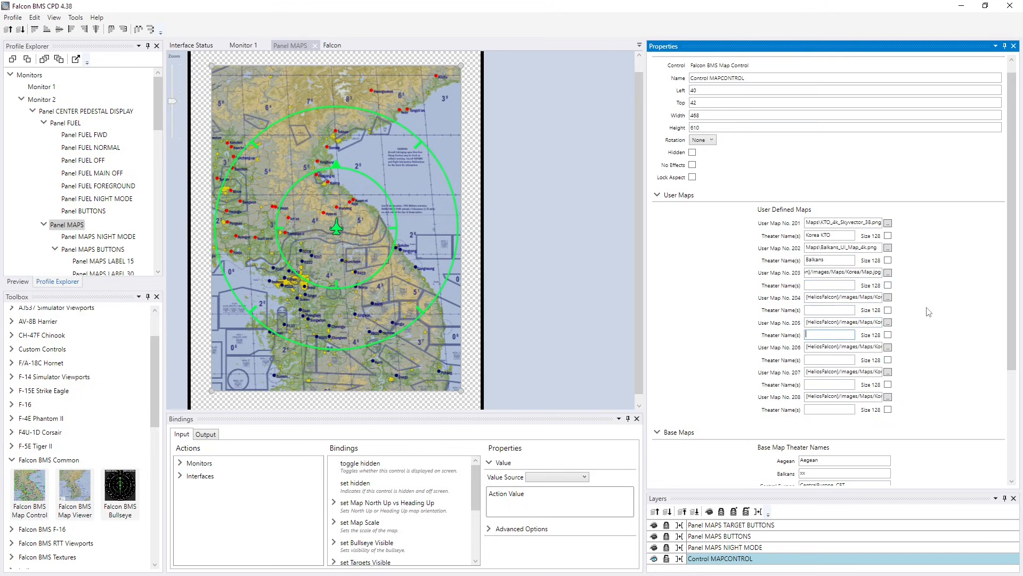